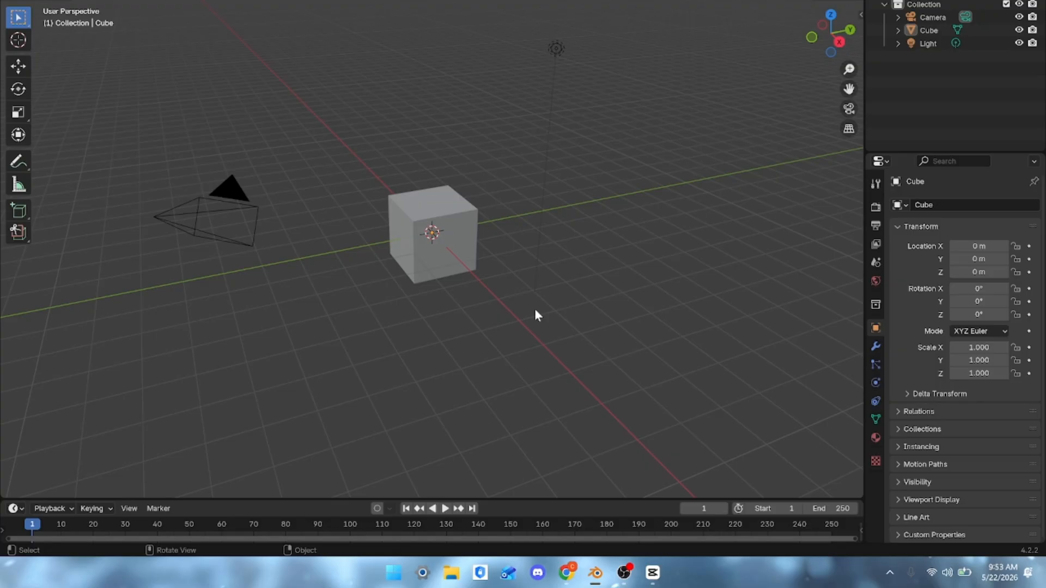
Delete all the default objects from the scene and add a mesh plane at the origin.
{"action": "key", "text": "XF86AudioLowerVolume"}
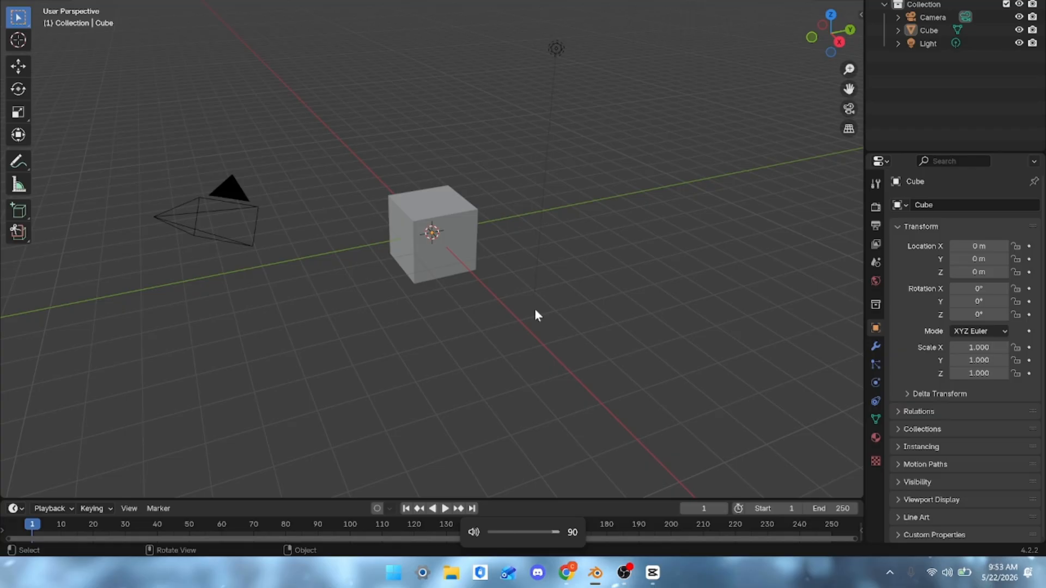
{"action": "key", "text": "a"}
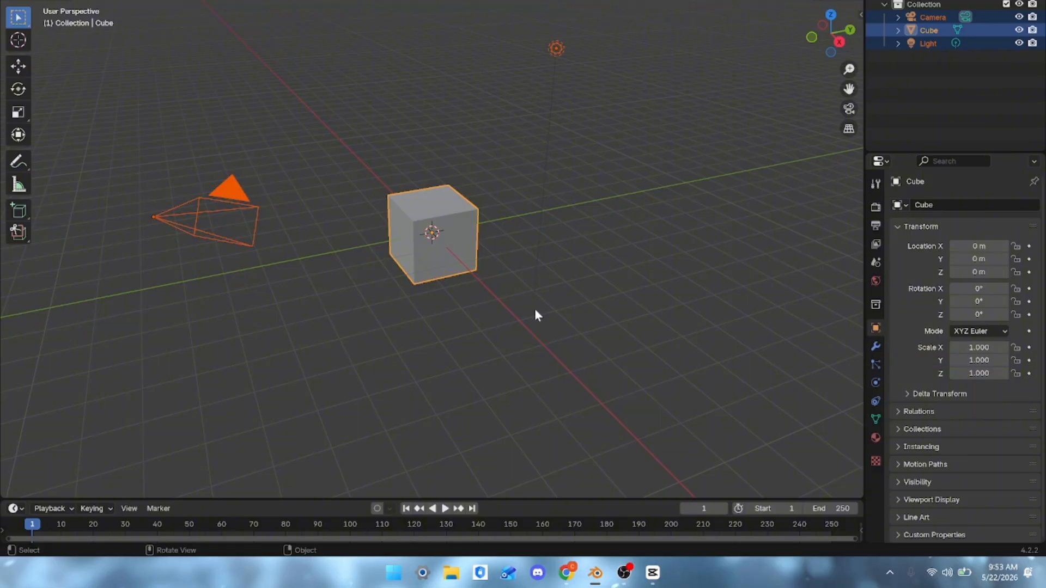
{"action": "key", "text": "Delete"}
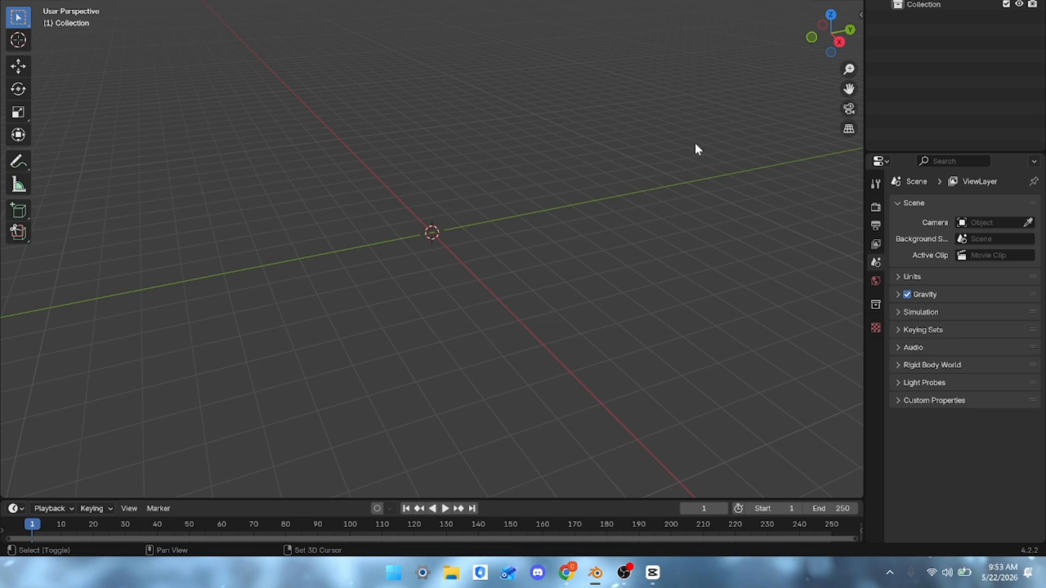
{"action": "key", "text": "shift+a"}
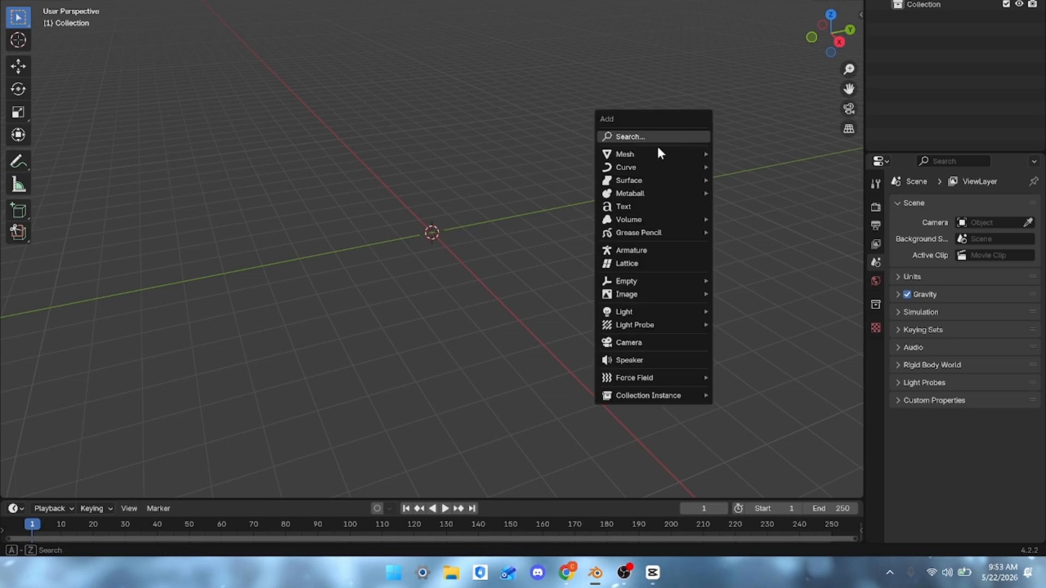
{"action": "mouse_move", "coordinate": [644, 154]}
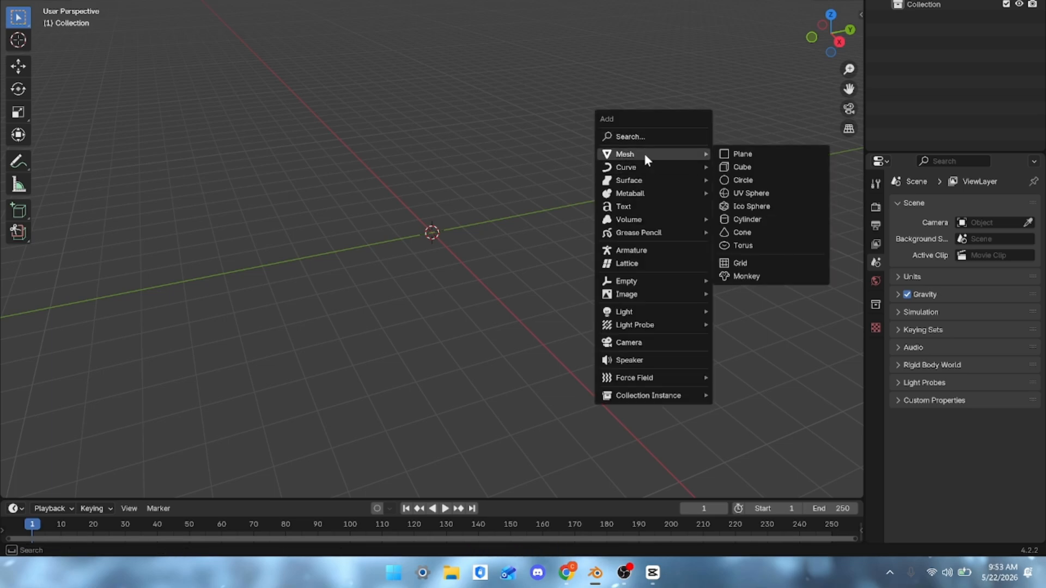
{"action": "left_click", "coordinate": [720, 156]}
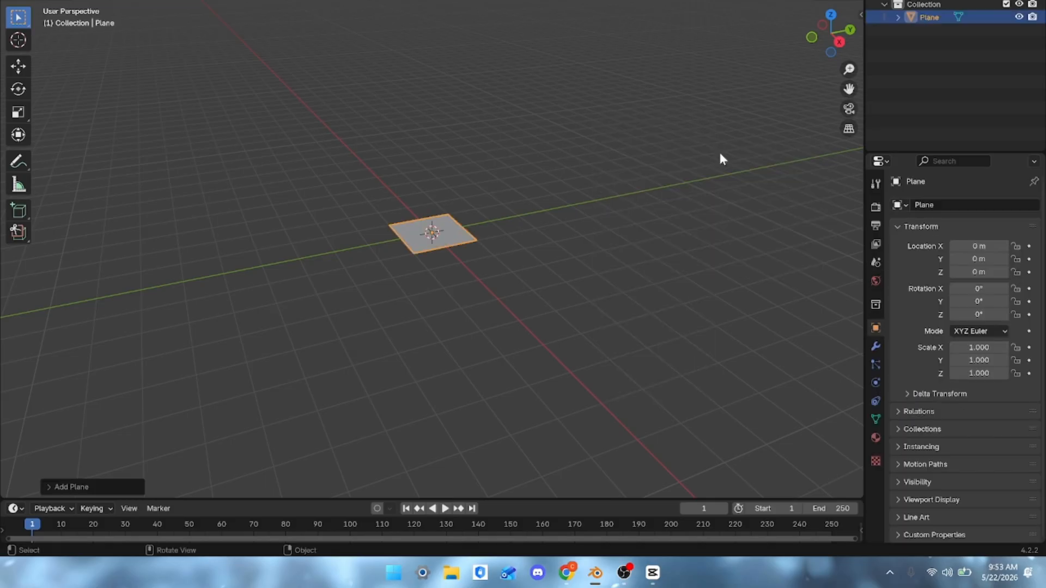
Switch to the top view and add icepickimage.jpg from the Downloads folder as a reference image.
{"action": "left_click", "coordinate": [839, 42]}
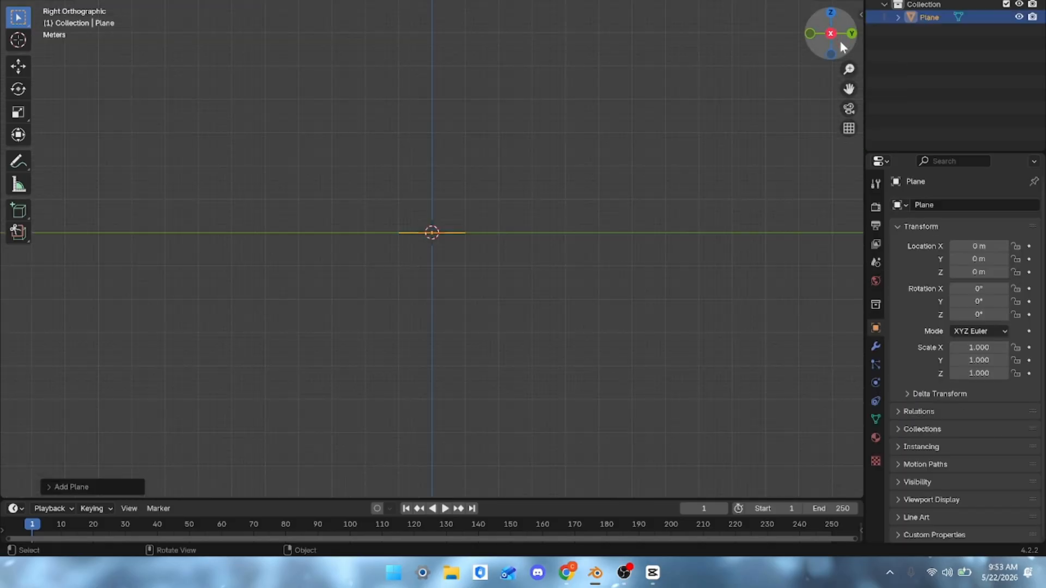
{"action": "left_click", "coordinate": [830, 12]}
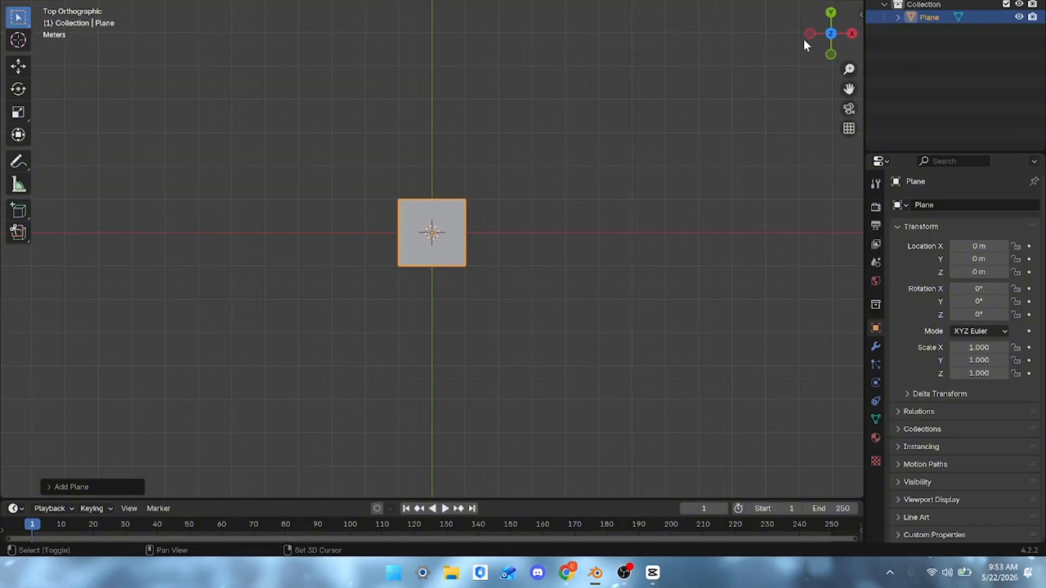
{"action": "key", "text": "shift+a"}
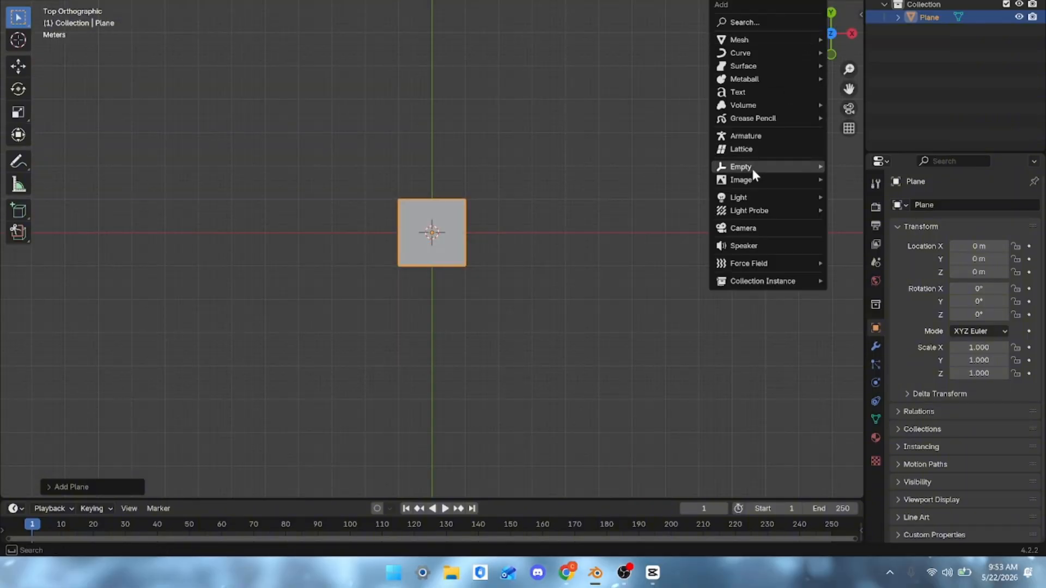
{"action": "mouse_move", "coordinate": [750, 178]}
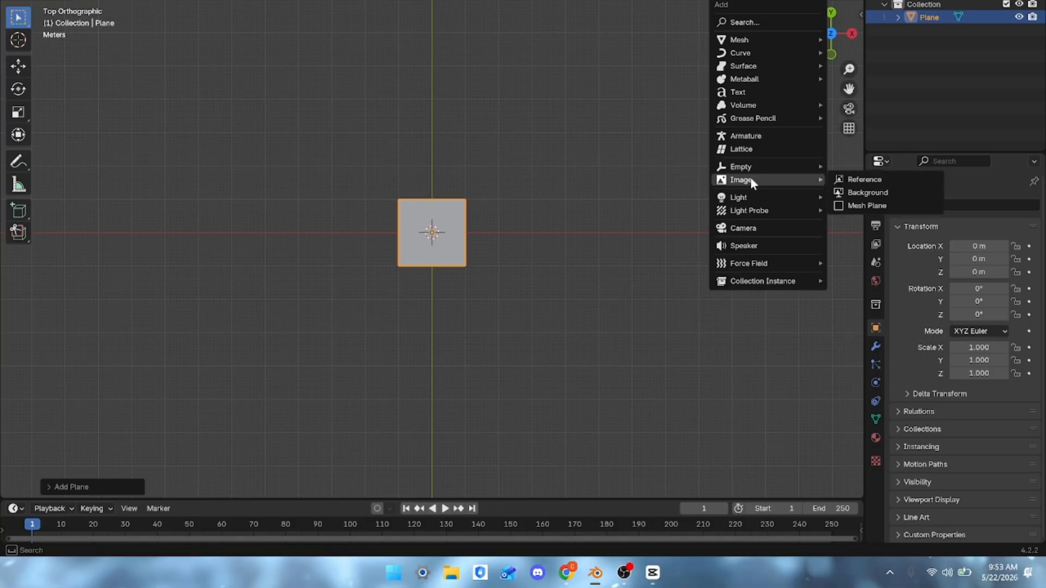
{"action": "left_click", "coordinate": [853, 182]}
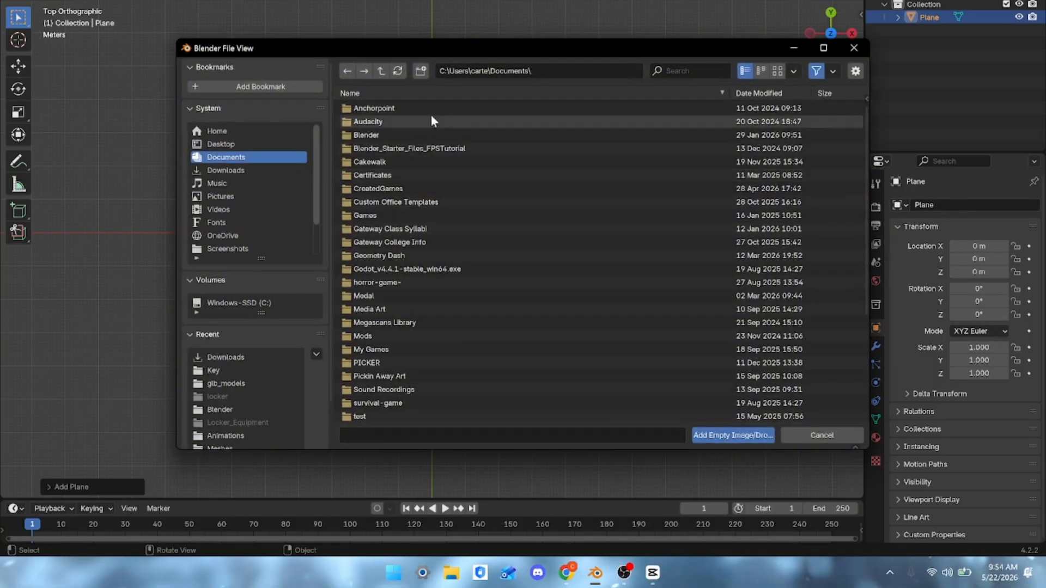
{"action": "left_click", "coordinate": [246, 170]}
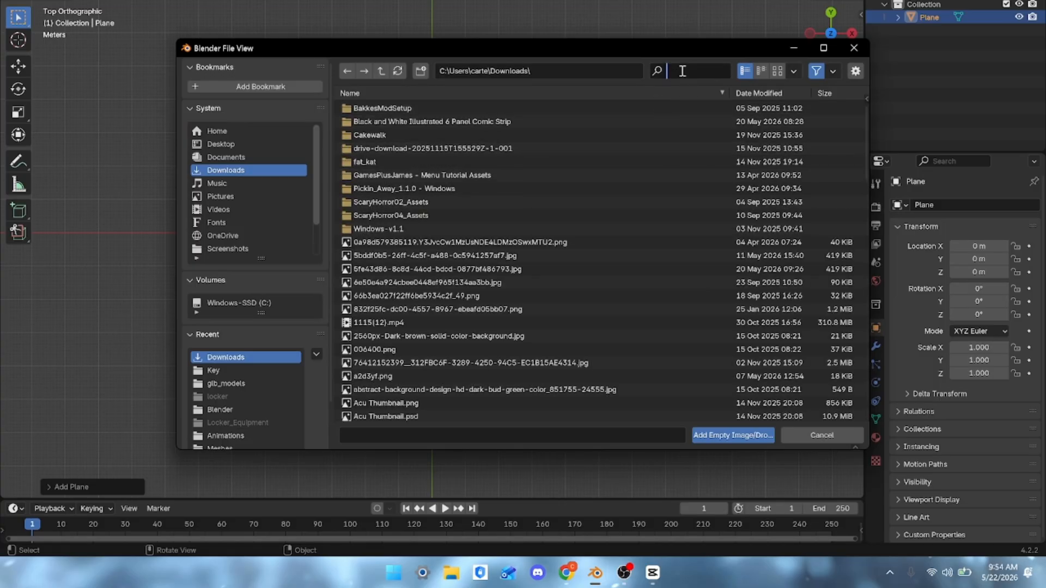
{"action": "type", "text": "Image"}
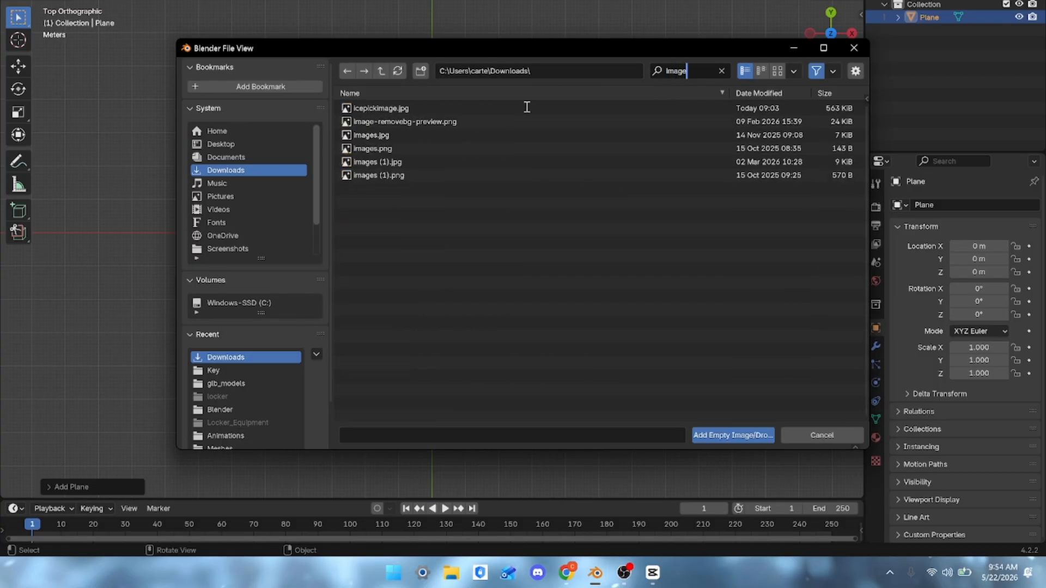
{"action": "double_click", "coordinate": [456, 110]}
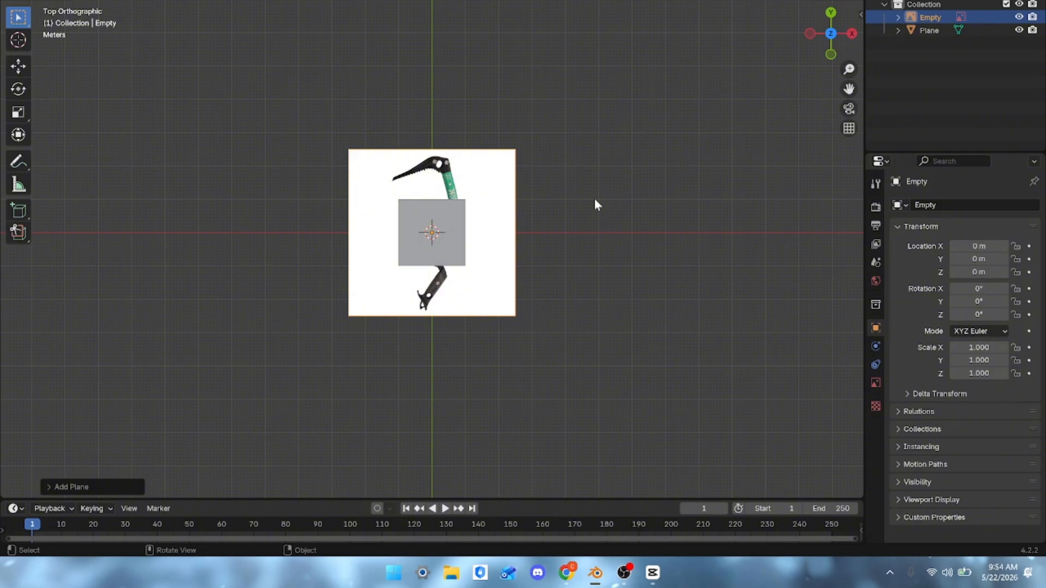
{"action": "key", "text": "shift+a"}
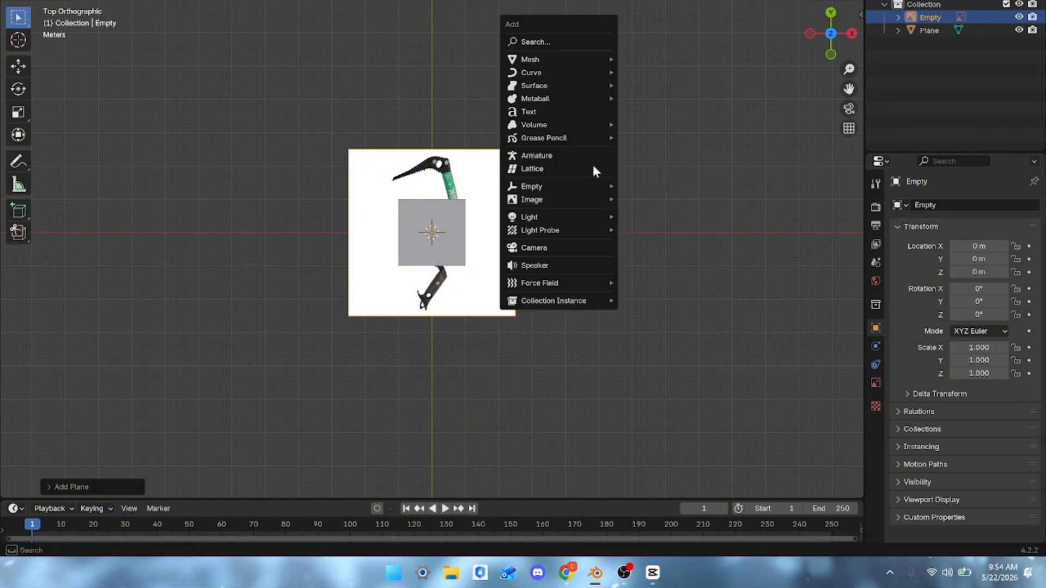
{"action": "mouse_move", "coordinate": [567, 205]}
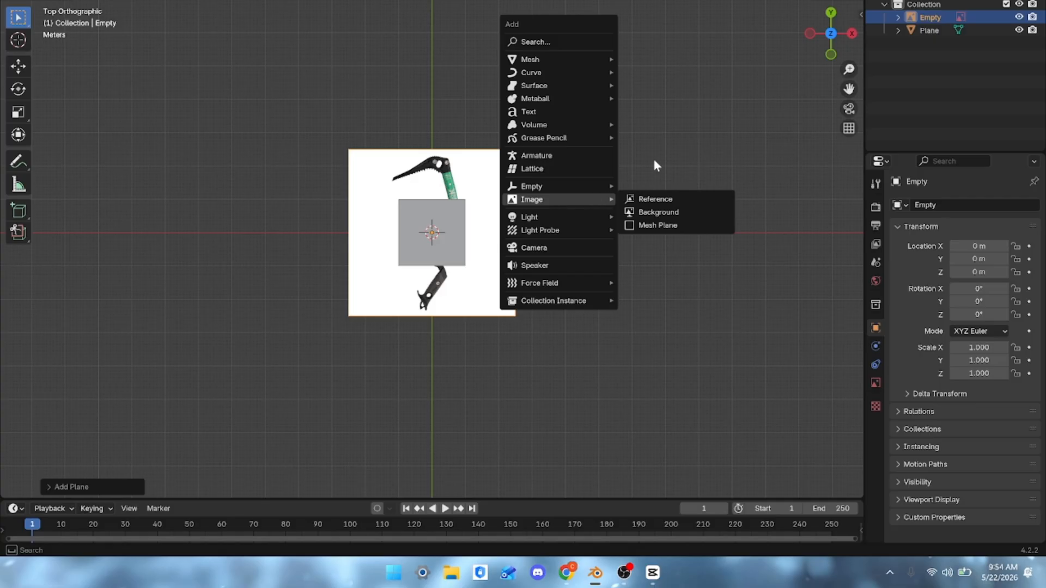
{"action": "left_click", "coordinate": [672, 132]}
{"action": "left_click", "coordinate": [675, 126]}
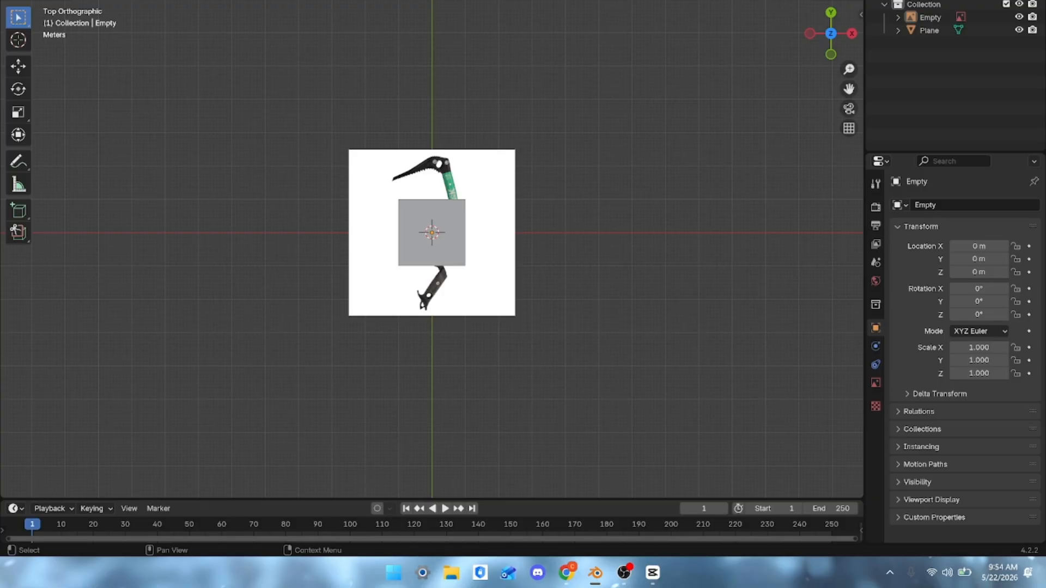
Show the scene in wireframe and scale up the plane's mesh in Edit Mode until it covers the whole green shaft.
{"action": "key", "text": "shift+z"}
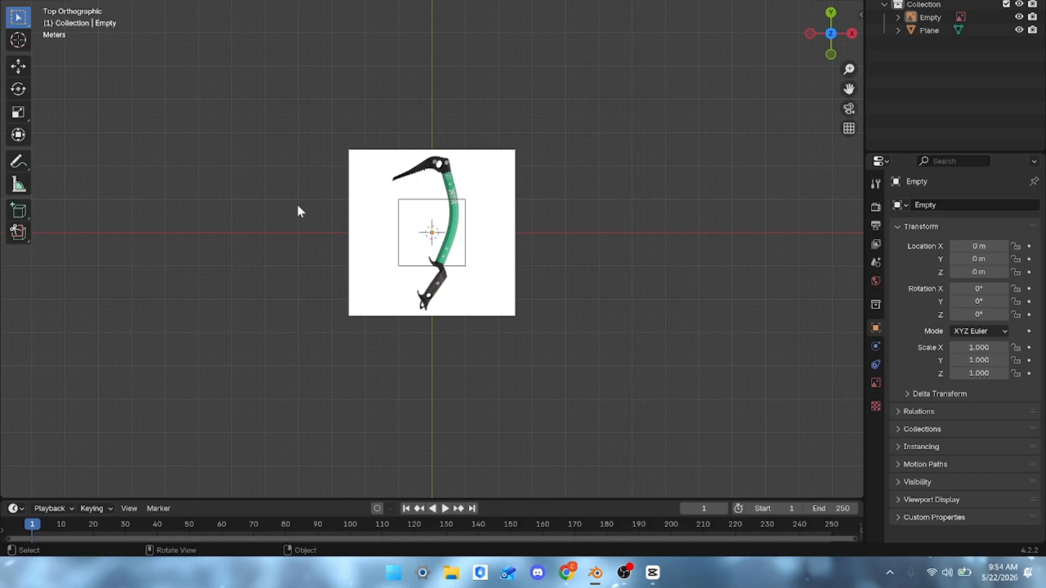
{"action": "scroll", "coordinate": [579, 249], "scroll_direction": "up", "scroll_amount": 5}
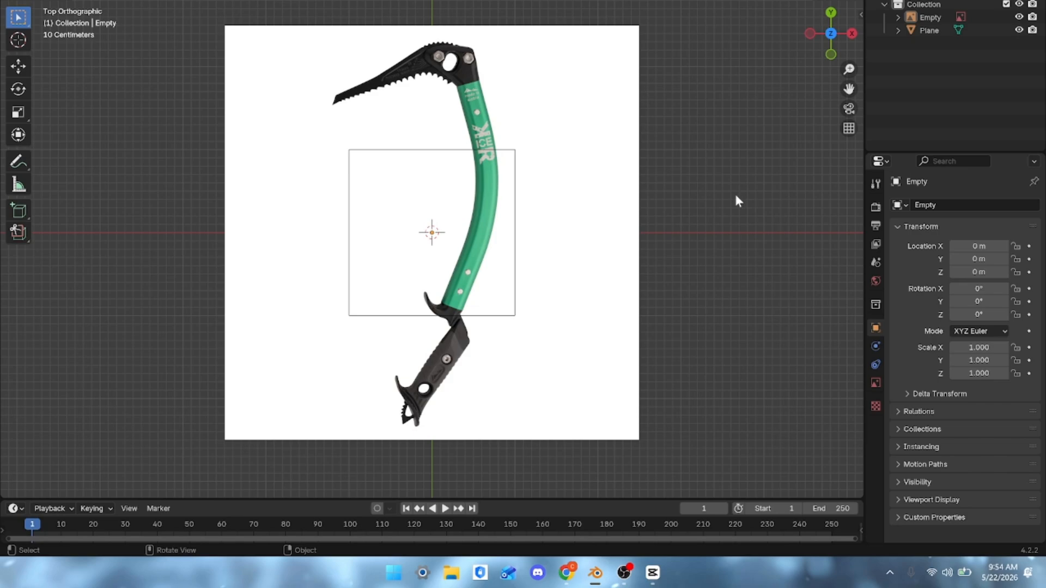
{"action": "left_click", "coordinate": [938, 31]}
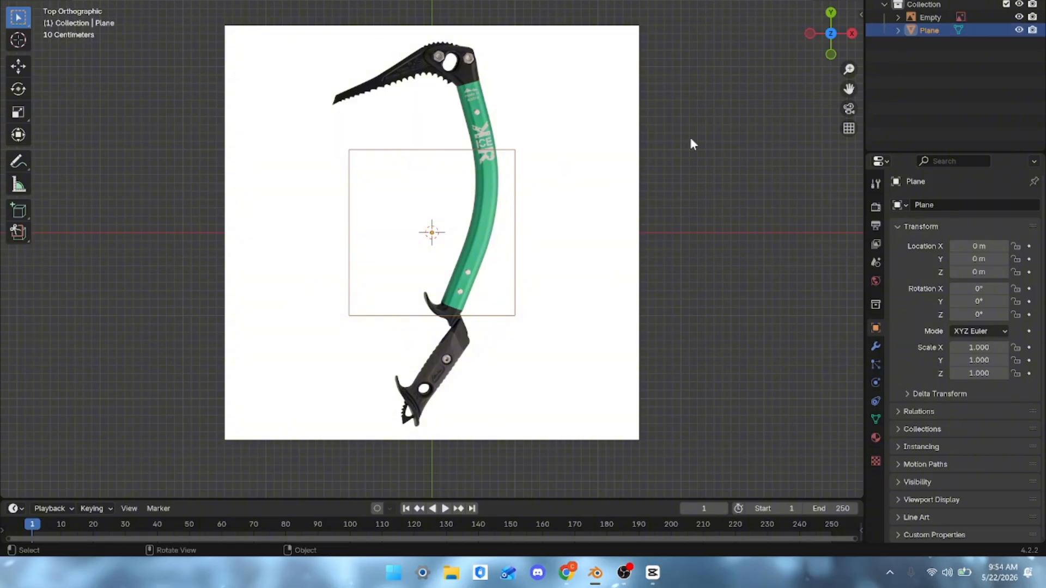
{"action": "key", "text": "Tab"}
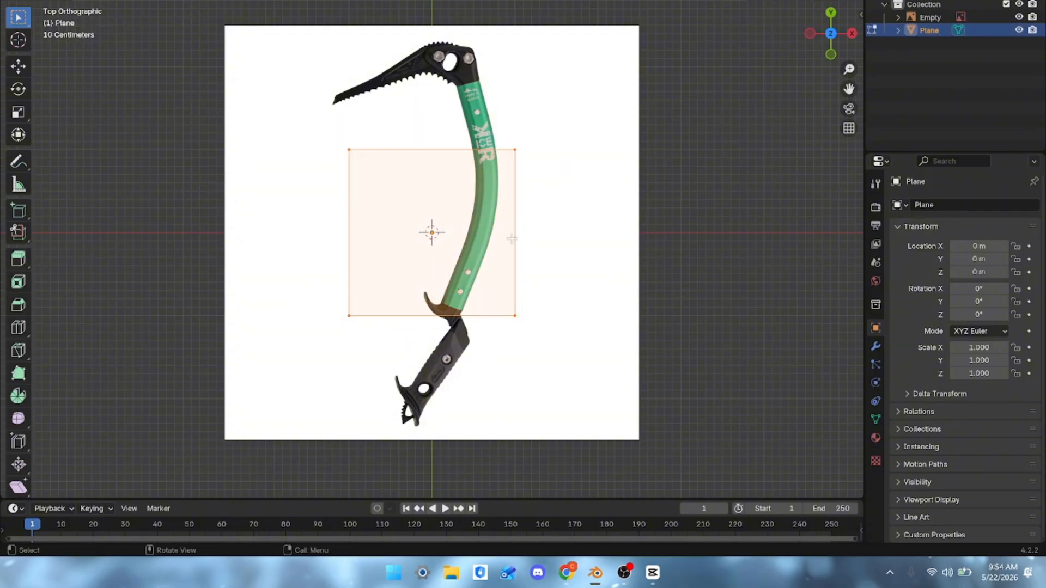
{"action": "key", "text": "g"}
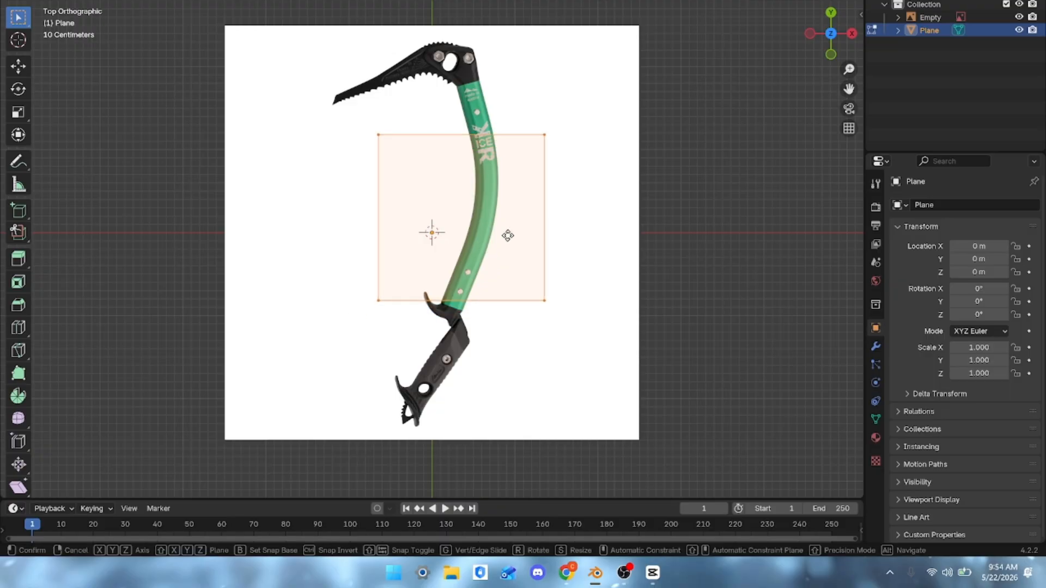
{"action": "key", "text": "s"}
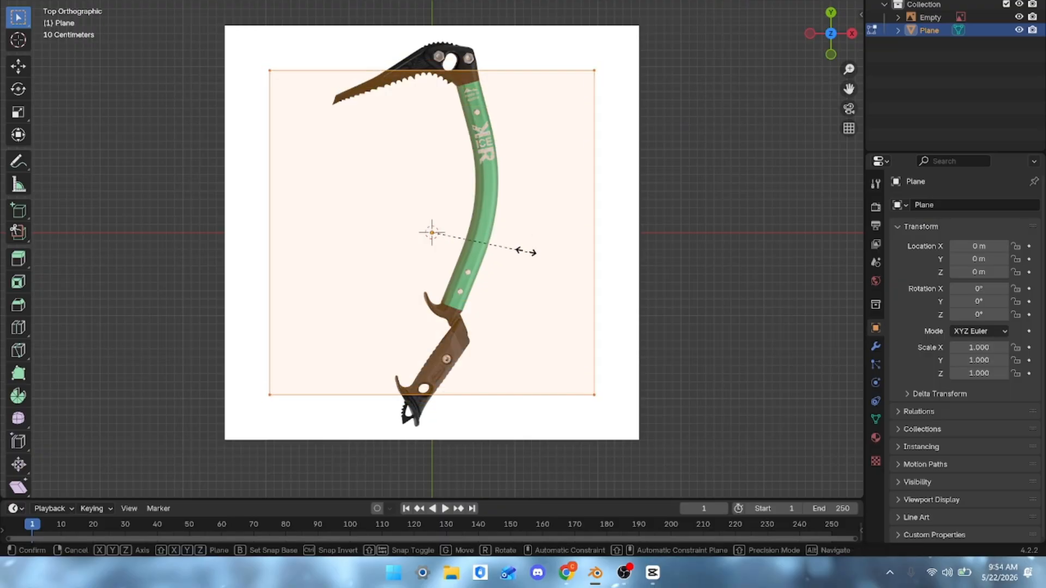
{"action": "left_click", "coordinate": [521, 248]}
Try a smaller size for the plane over the ice axe image and undo it.
{"action": "key", "text": "g"}
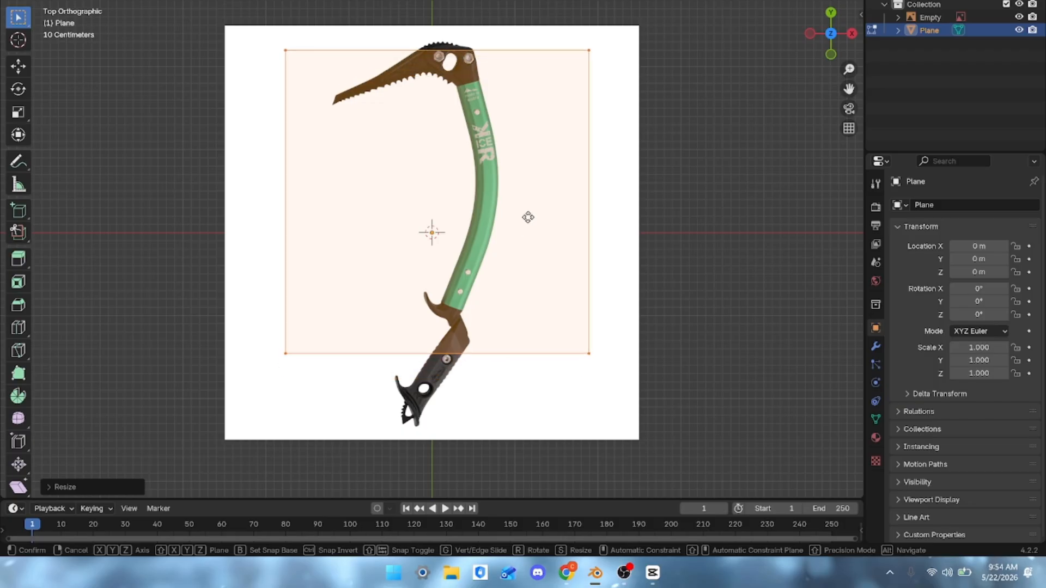
{"action": "key", "text": "s"}
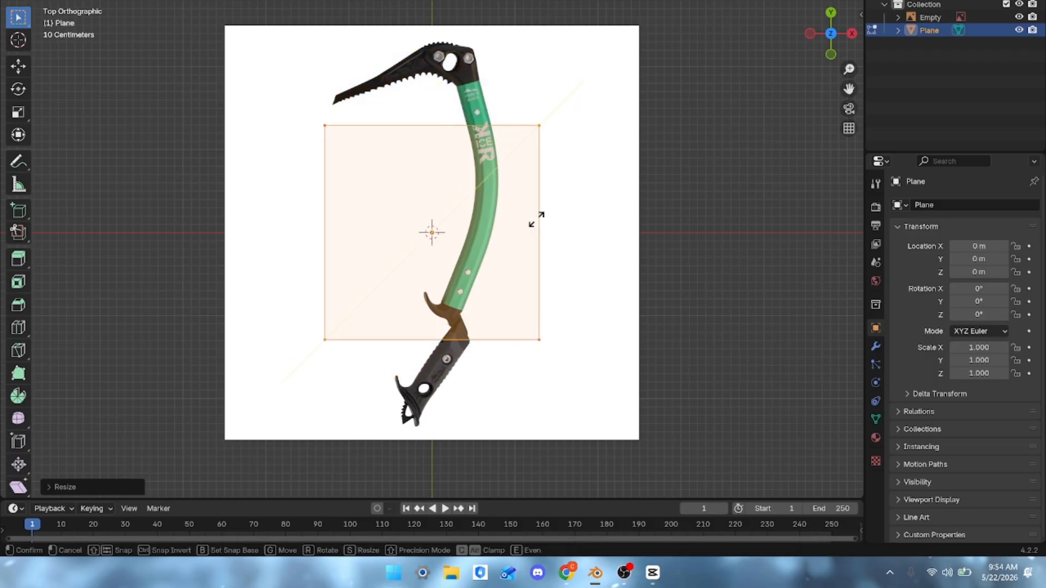
{"action": "left_click", "coordinate": [531, 220]}
{"action": "key", "text": "ctrl+z"}
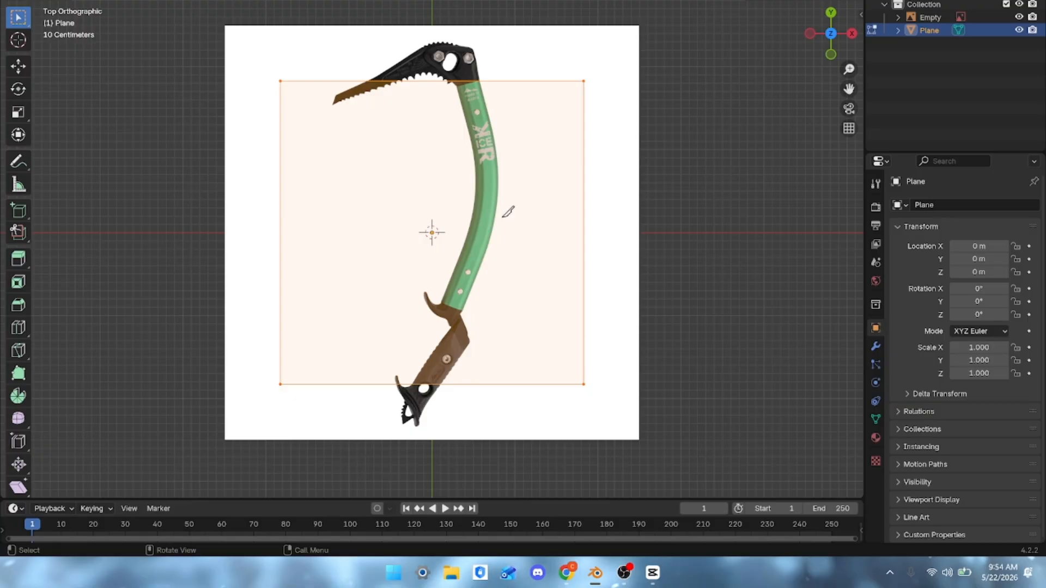
Cut a closed outline of the ice axe's green shaft into the plane with the Knife tool, following both curved sides.
{"action": "key", "text": "k"}
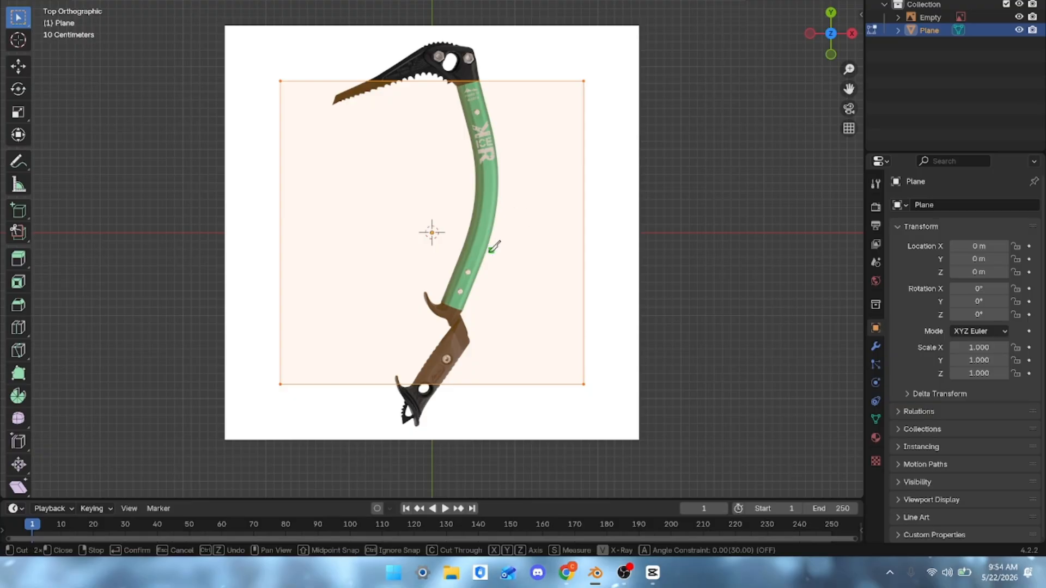
{"action": "left_click", "coordinate": [439, 301]}
{"action": "left_click", "coordinate": [464, 312]}
{"action": "left_click", "coordinate": [492, 236]}
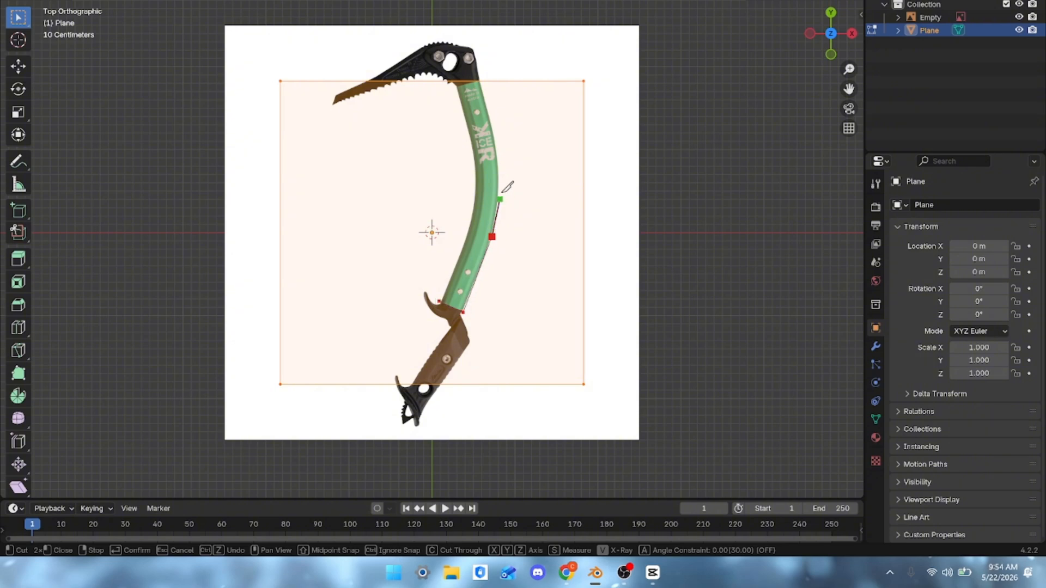
{"action": "left_click", "coordinate": [498, 156]}
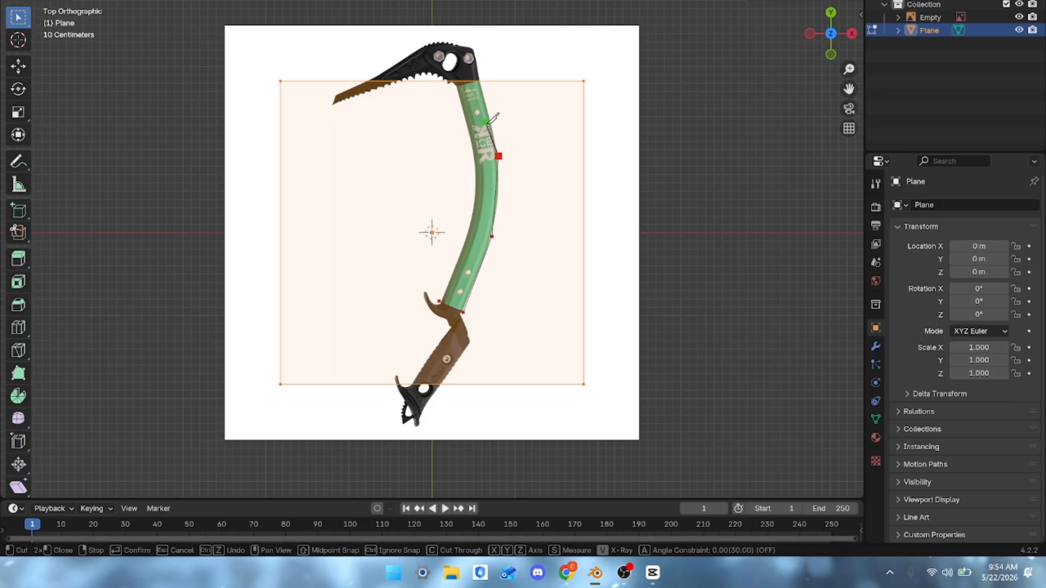
{"action": "left_click", "coordinate": [480, 81]}
{"action": "left_click", "coordinate": [459, 87]}
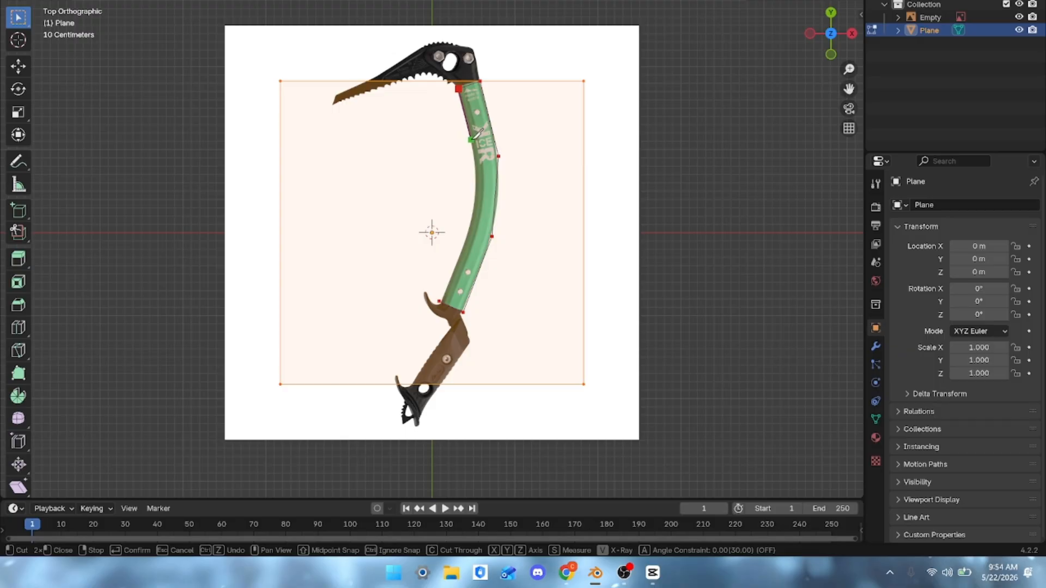
{"action": "left_click", "coordinate": [471, 140]}
{"action": "left_click", "coordinate": [474, 205]}
{"action": "left_click", "coordinate": [439, 300]}
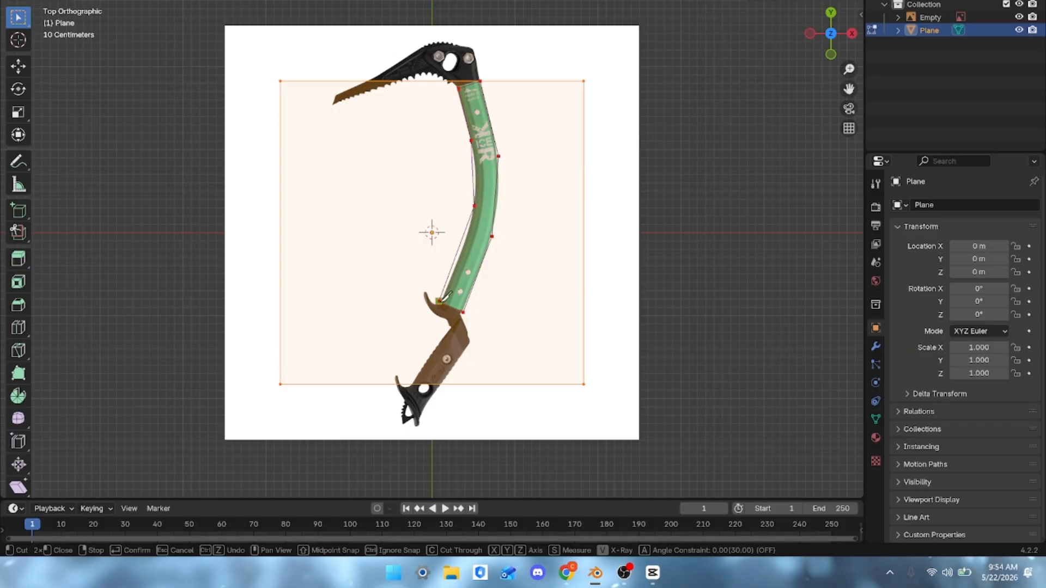
{"action": "key", "text": "Return"}
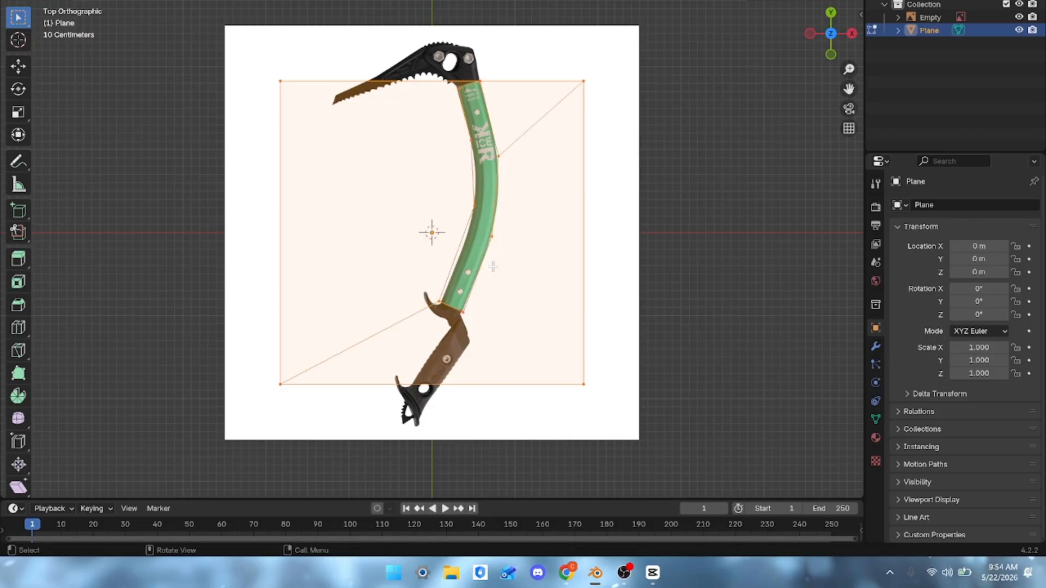
Switch to face selection and delete the surplus triangular face beside the shaft's upper outer edge.
{"action": "left_click", "coordinate": [755, 85]}
{"action": "key", "text": "3"}
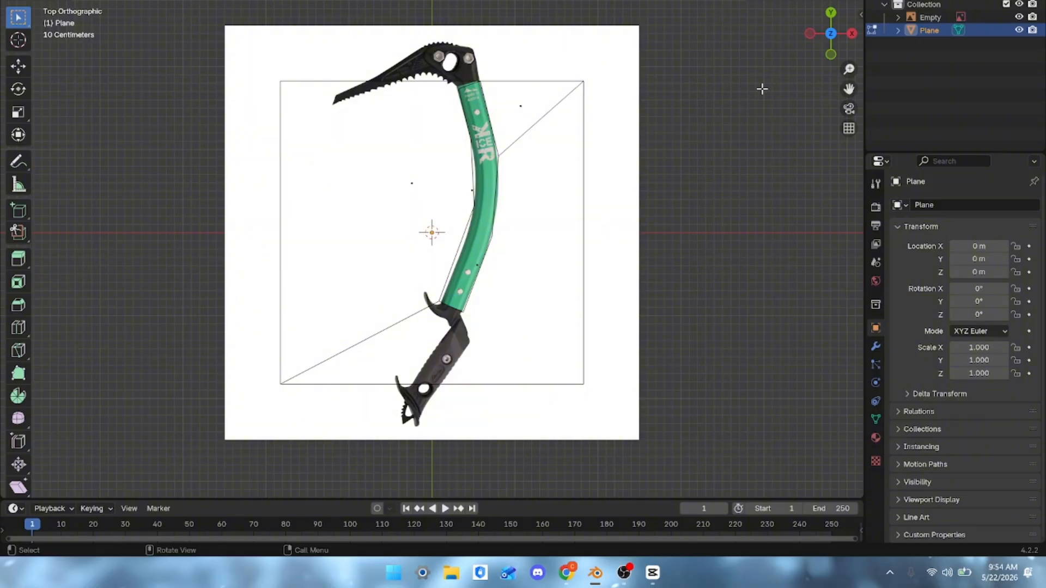
{"action": "key", "text": "a"}
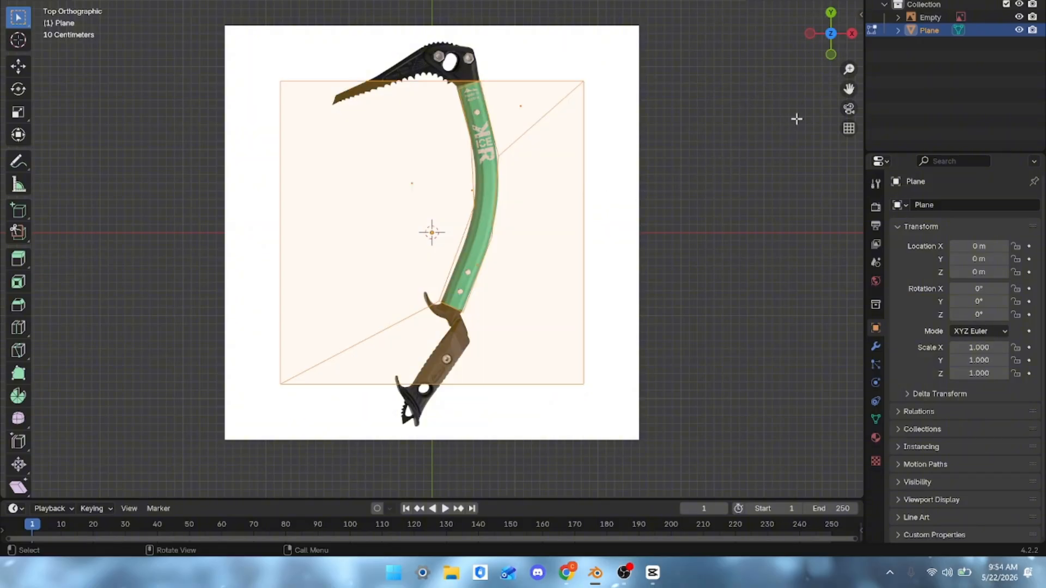
{"action": "key", "text": "alt+a"}
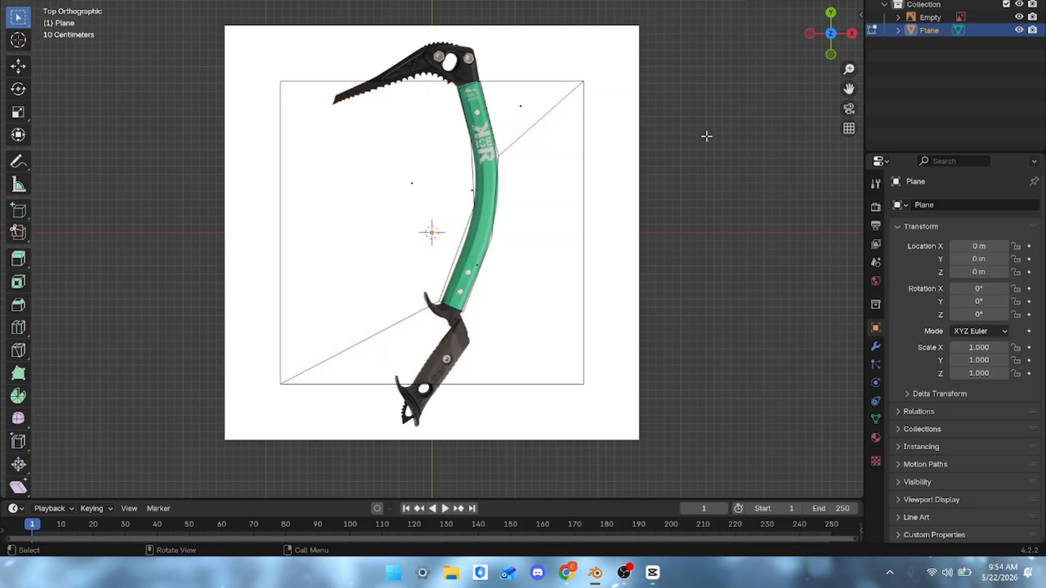
{"action": "left_click", "coordinate": [518, 109]}
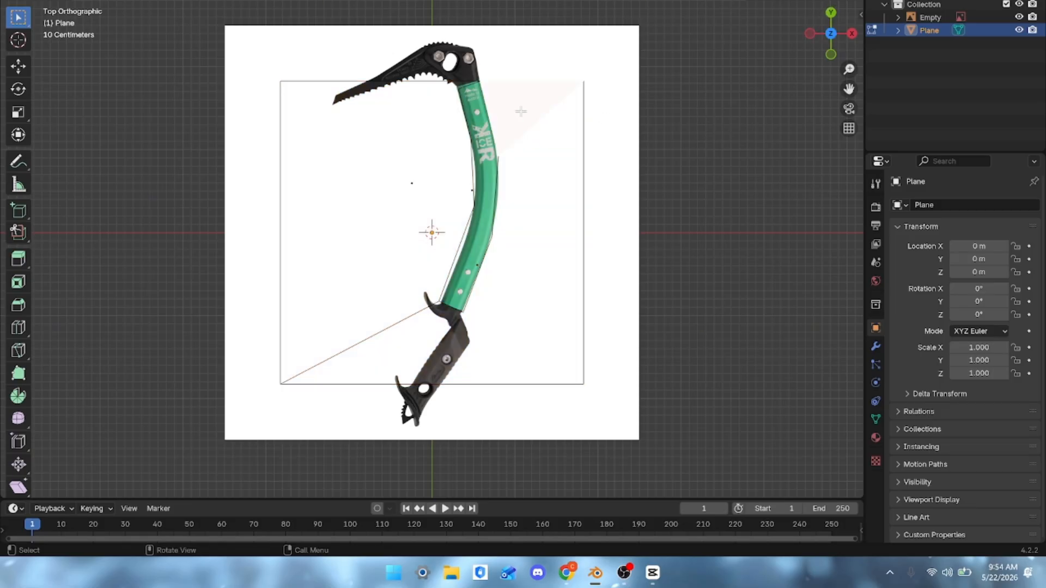
{"action": "key", "text": "x"}
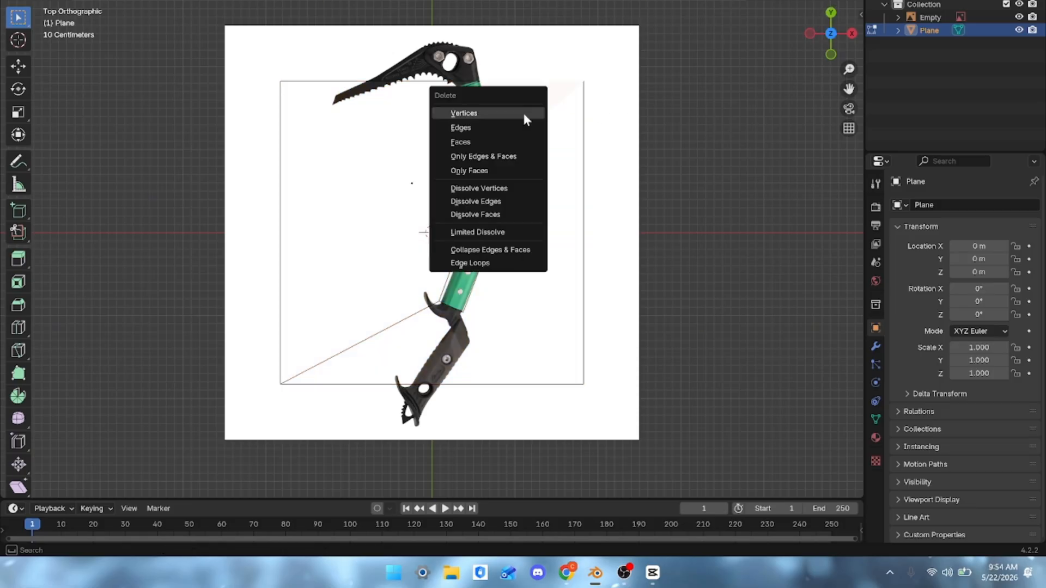
{"action": "left_click", "coordinate": [501, 142]}
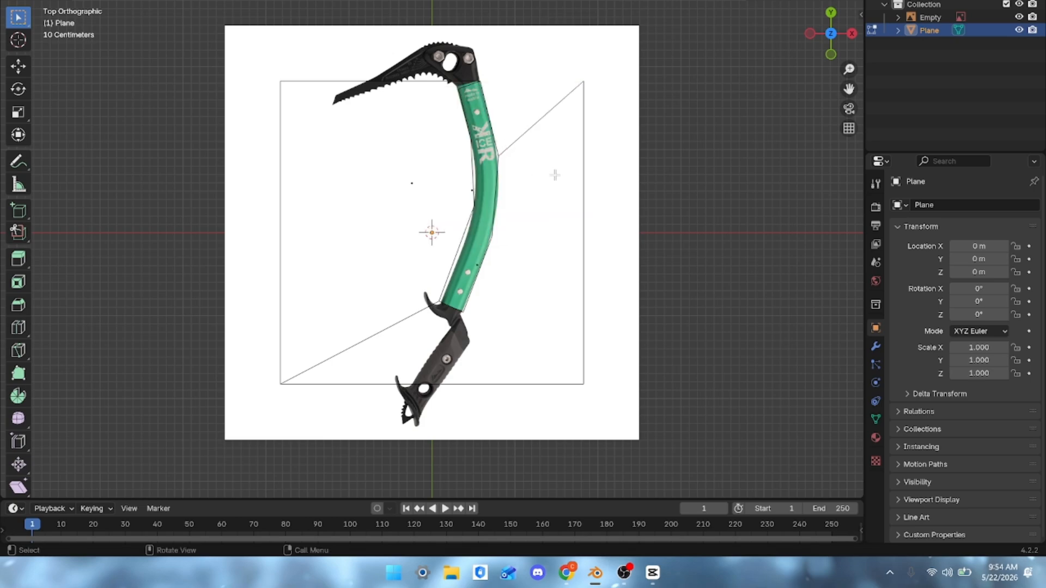
Show the mesh in solid shading and delete the two remaining surplus faces on either side of the shaft outline.
{"action": "key", "text": "alt+z"}
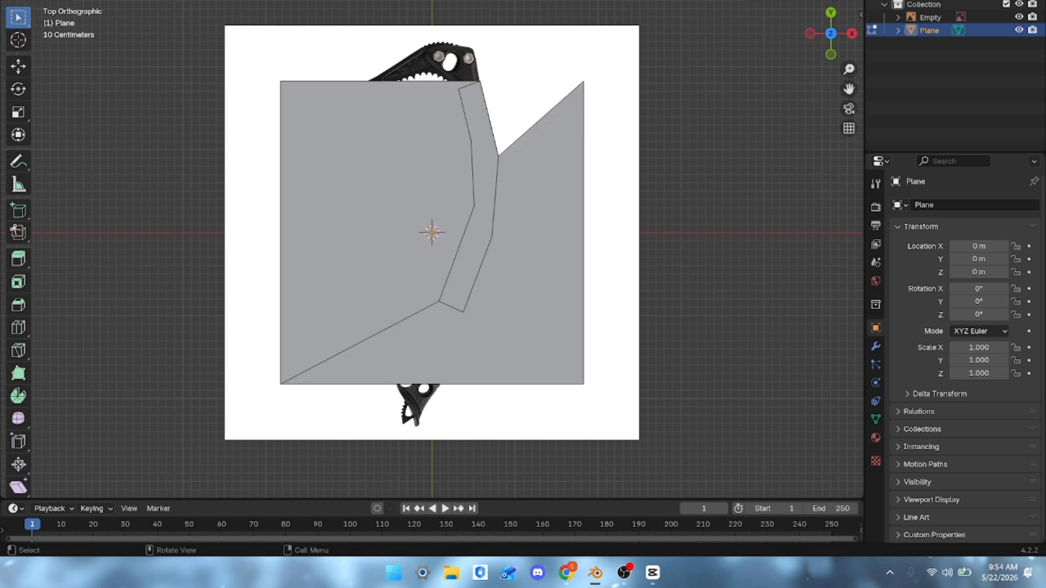
{"action": "left_click", "coordinate": [498, 206]}
{"action": "key", "text": "x"}
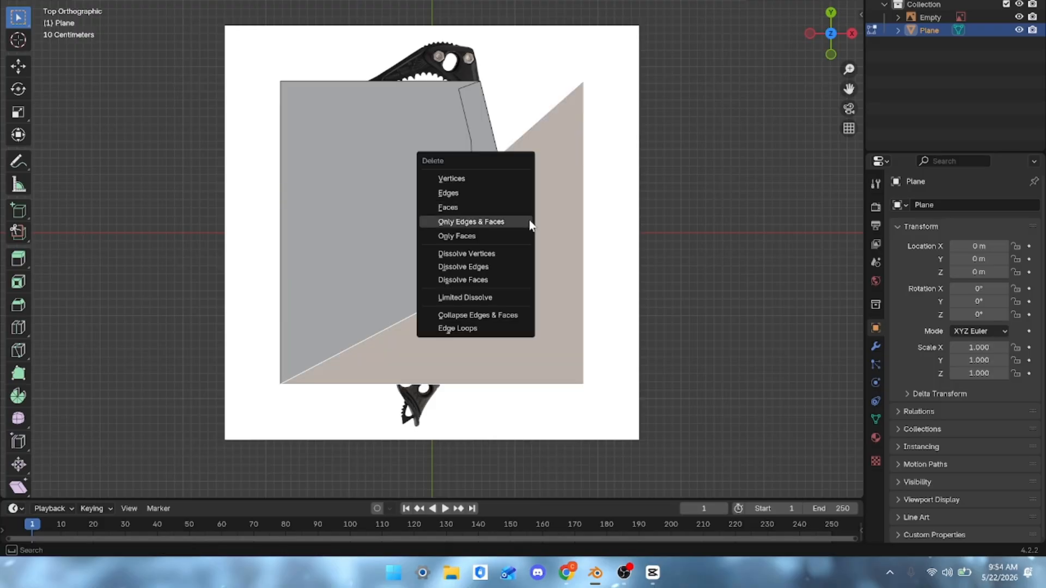
{"action": "left_click", "coordinate": [494, 201]}
{"action": "left_click", "coordinate": [401, 192]}
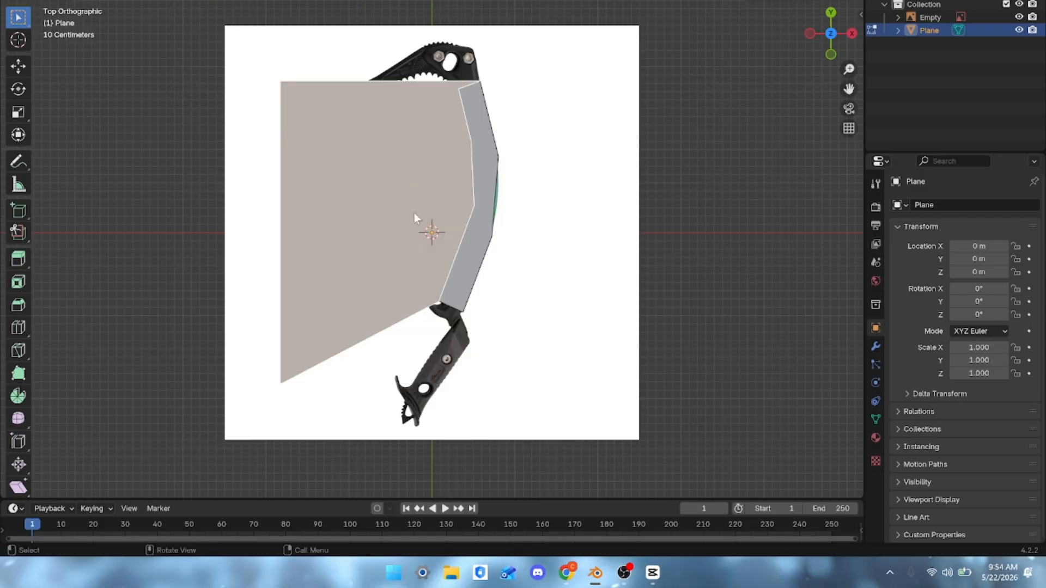
{"action": "key", "text": "x"}
{"action": "left_click", "coordinate": [398, 210]}
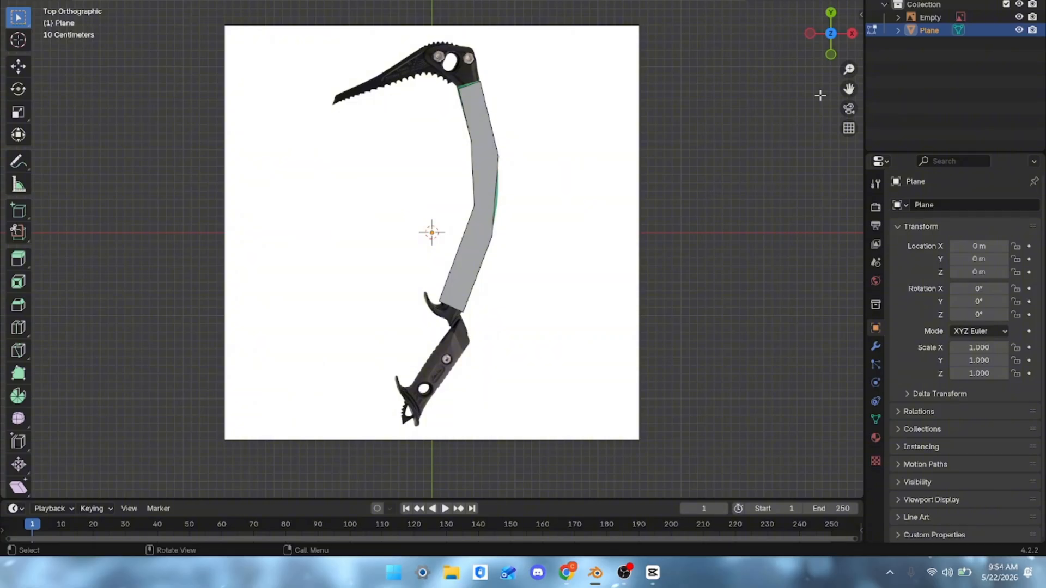
Hide the finished shaft plane and add a new plane in Object Mode, shown in wireframe over the reference image.
{"action": "left_click", "coordinate": [1018, 30]}
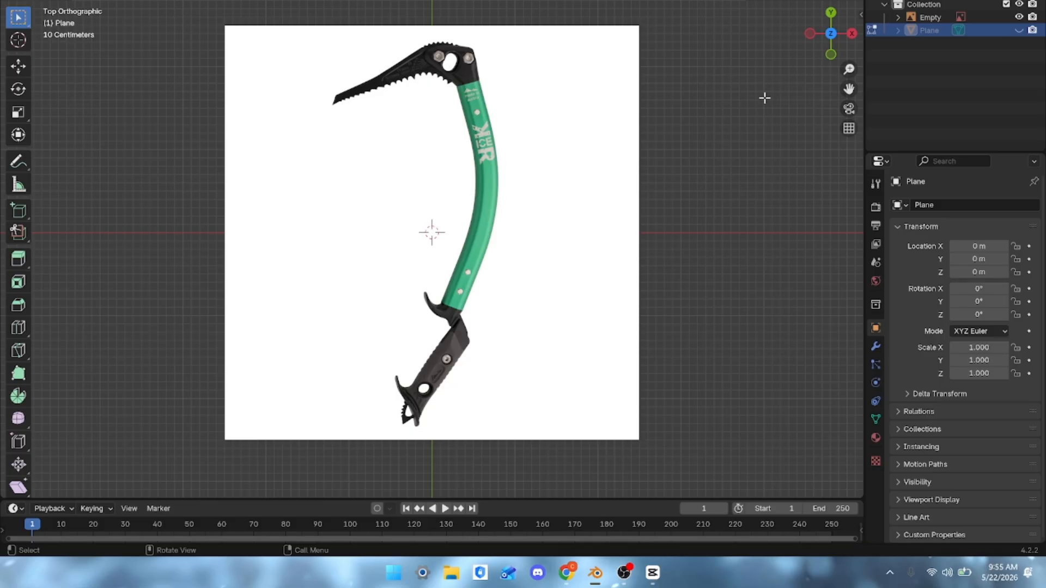
{"action": "key", "text": "Tab"}
{"action": "key", "text": "shift+a"}
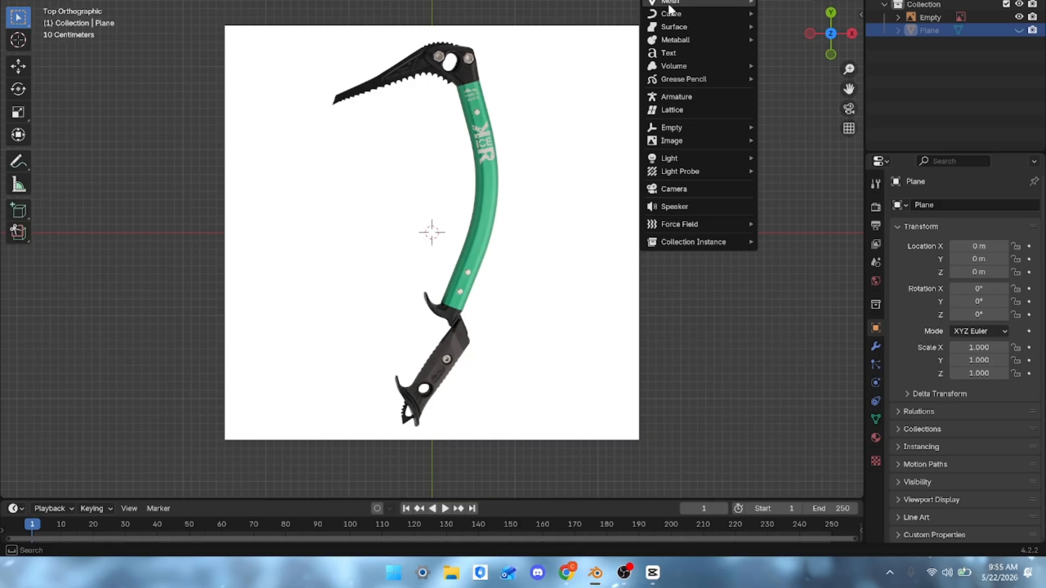
{"action": "mouse_move", "coordinate": [690, 8]}
{"action": "left_click", "coordinate": [786, 2]}
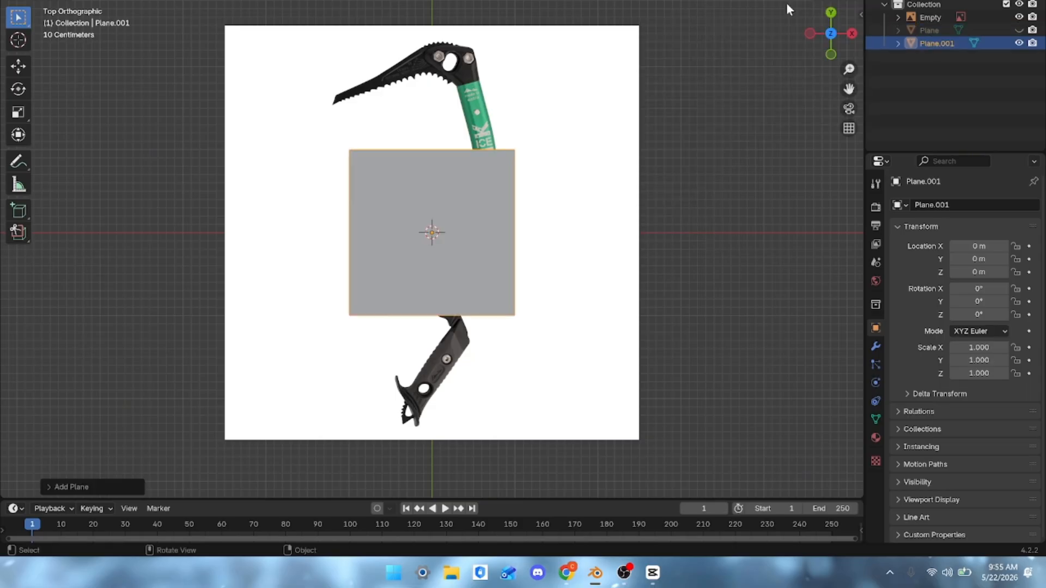
{"action": "key", "text": "shift+z"}
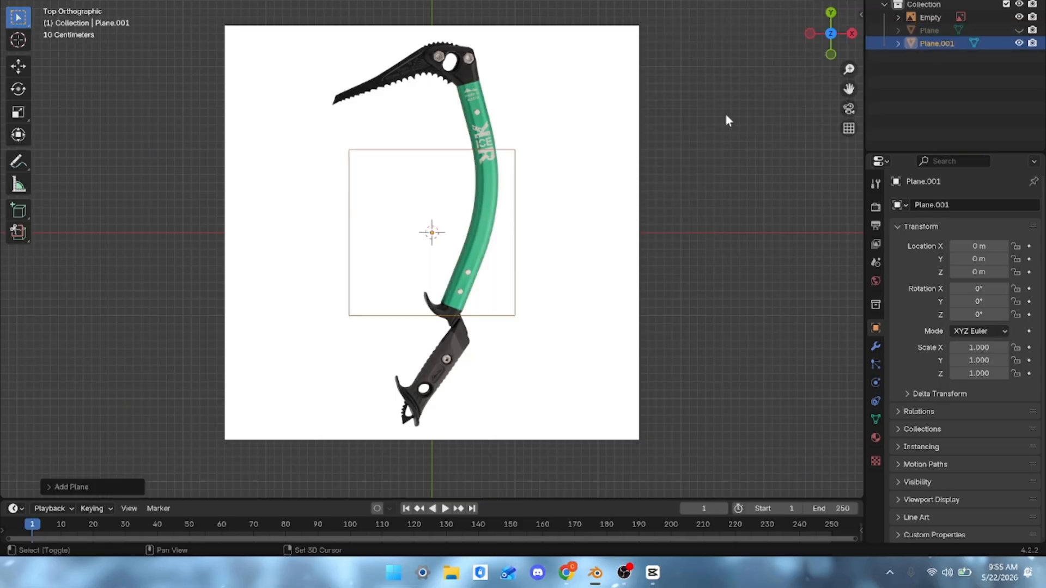
{"action": "key", "text": "shift+a"}
{"action": "mouse_move", "coordinate": [643, 158]}
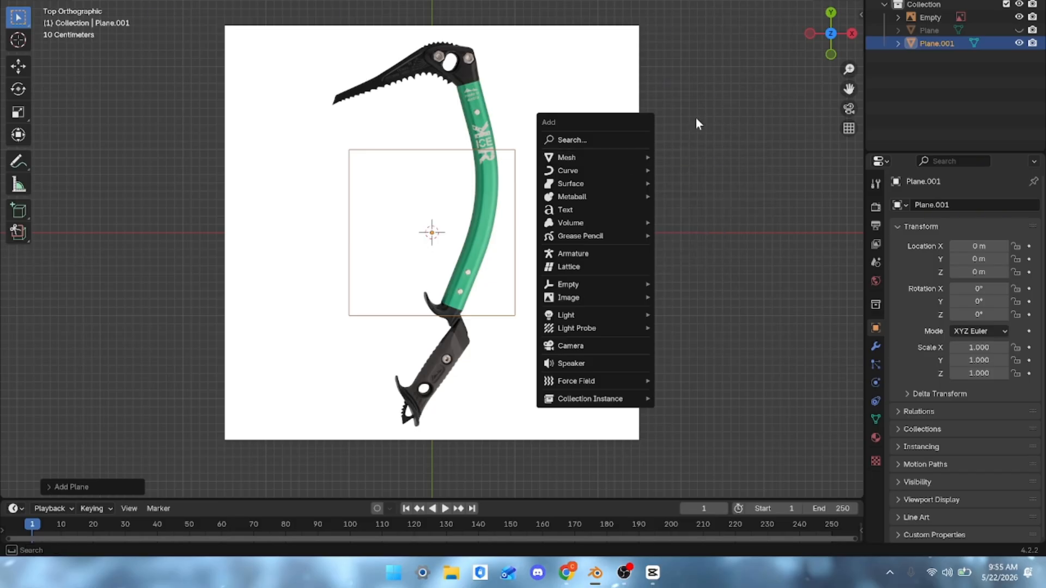
{"action": "left_click", "coordinate": [698, 115]}
{"action": "left_click", "coordinate": [704, 107]}
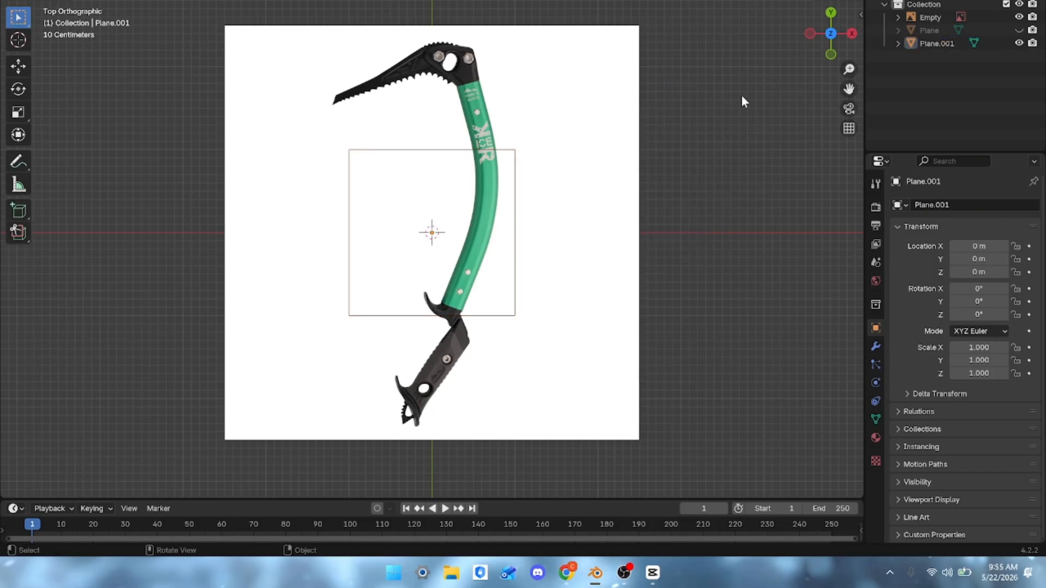
{"action": "left_click", "coordinate": [947, 43]}
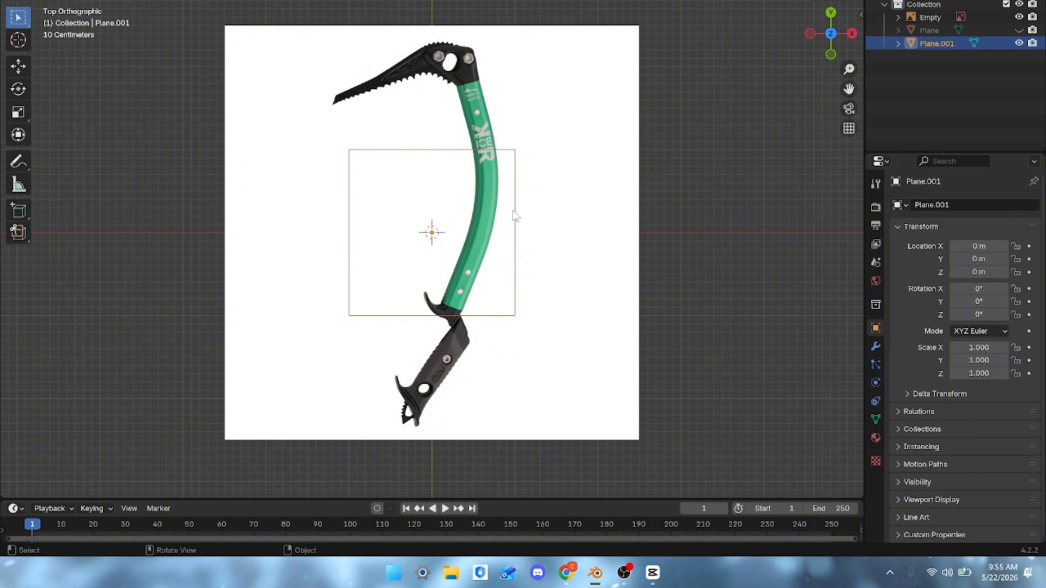
Move the new plane's mesh over the axe head in Edit Mode and scale it up to cover the whole head.
{"action": "key", "text": "Tab"}
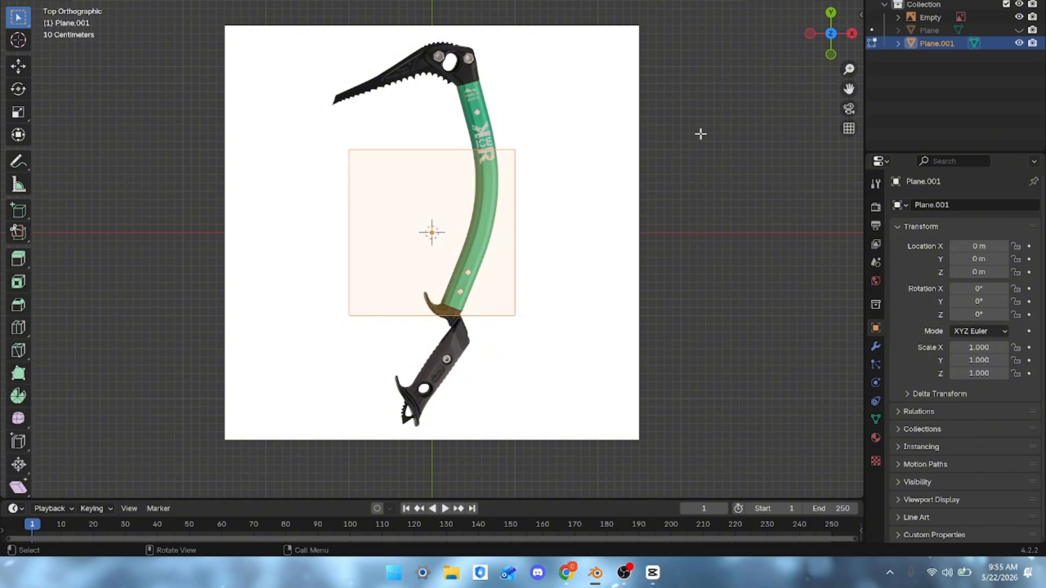
{"action": "key", "text": "g"}
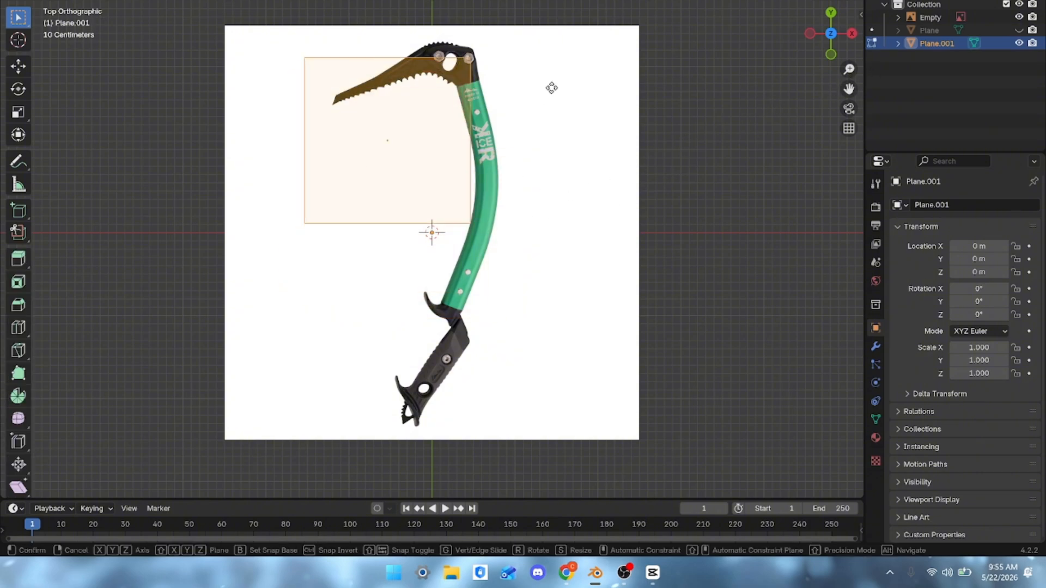
{"action": "left_click", "coordinate": [550, 39]}
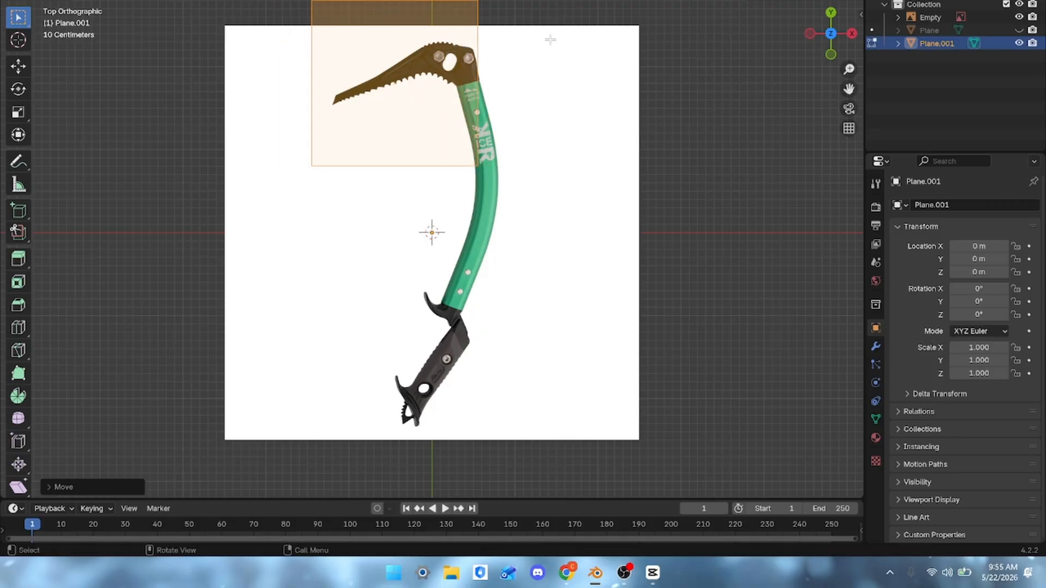
{"action": "key", "text": "s"}
{"action": "left_click", "coordinate": [626, 100]}
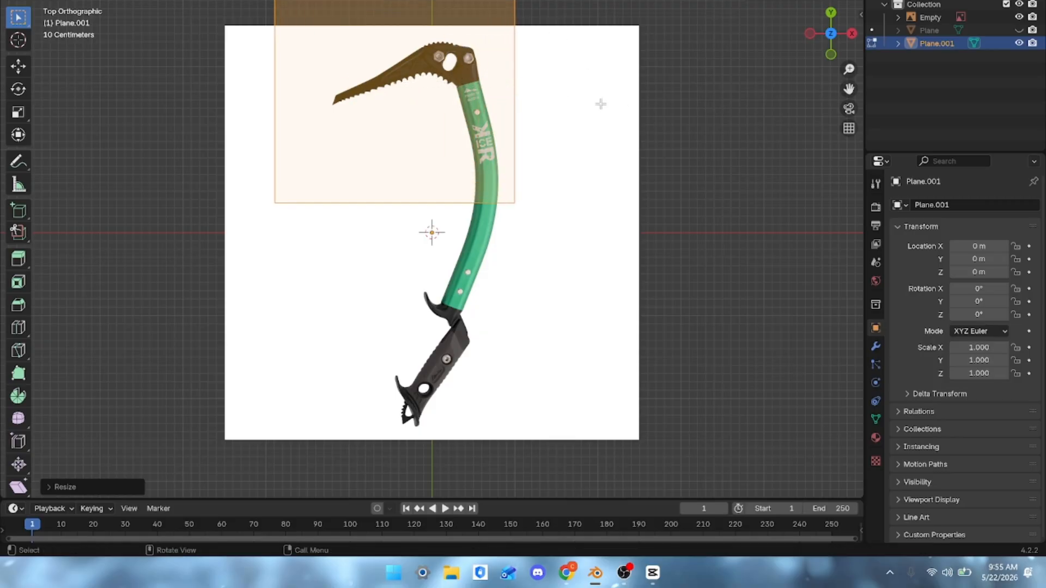
Cut a closed outline of the black axe head into the plane with the Knife tool, including the jagged teeth along its lower edge.
{"action": "key", "text": "k"}
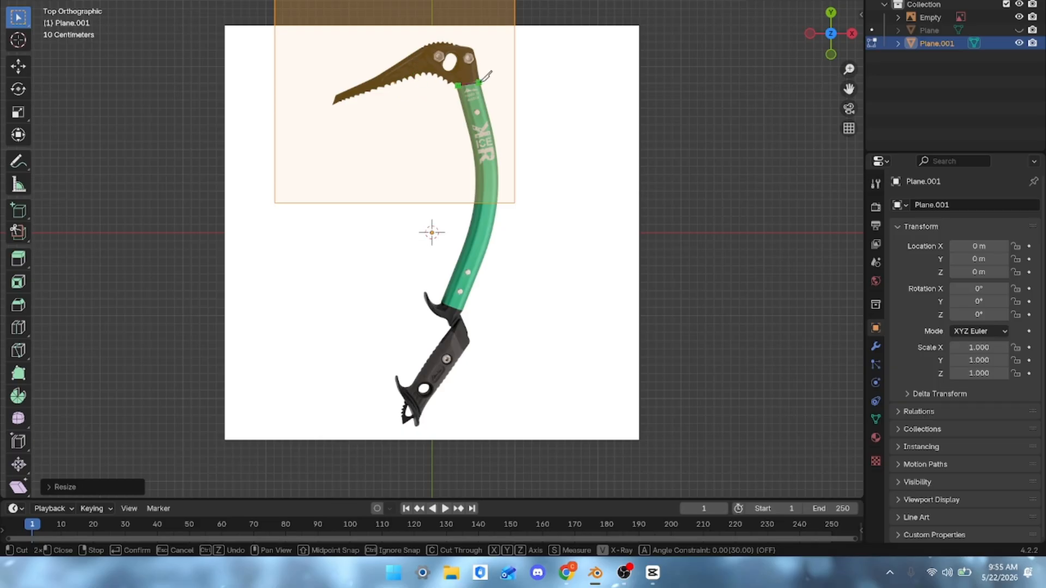
{"action": "left_click", "coordinate": [479, 80]}
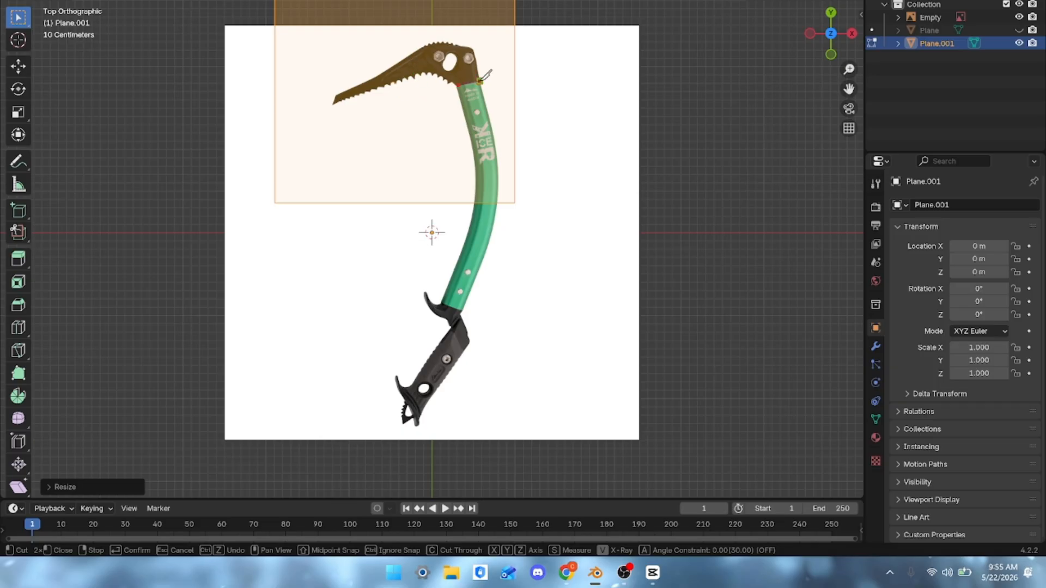
{"action": "left_click", "coordinate": [473, 50]}
{"action": "left_click", "coordinate": [462, 43]}
{"action": "left_click", "coordinate": [429, 43]}
{"action": "left_click", "coordinate": [335, 97]}
{"action": "left_click", "coordinate": [333, 106]}
{"action": "left_click", "coordinate": [344, 98]}
{"action": "left_click", "coordinate": [363, 98]}
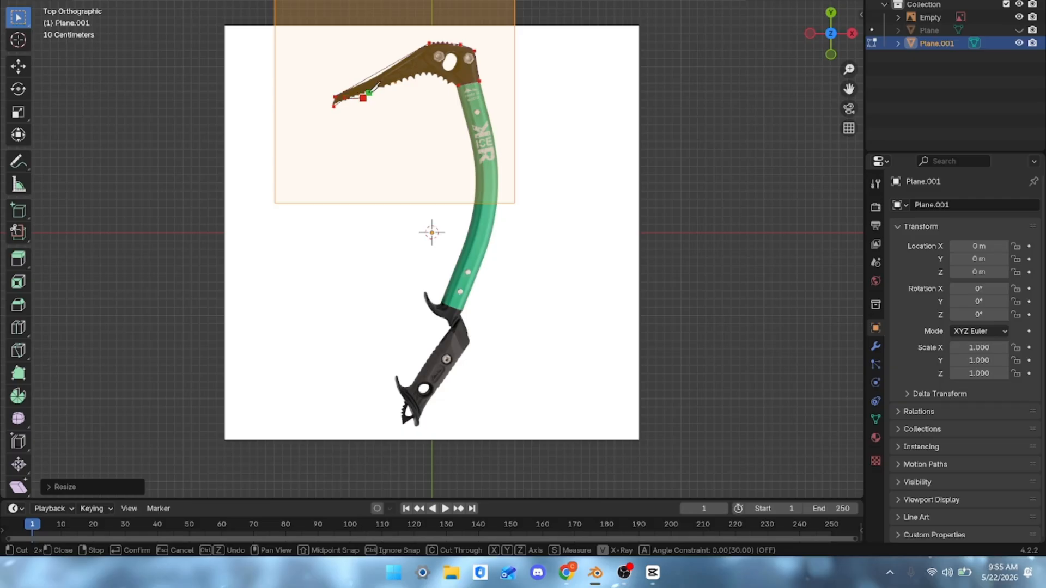
{"action": "left_click", "coordinate": [374, 88]}
{"action": "left_click", "coordinate": [392, 90]}
{"action": "left_click", "coordinate": [418, 80]}
{"action": "left_click", "coordinate": [431, 73]}
{"action": "left_click", "coordinate": [443, 79]}
{"action": "key", "text": "Return"}
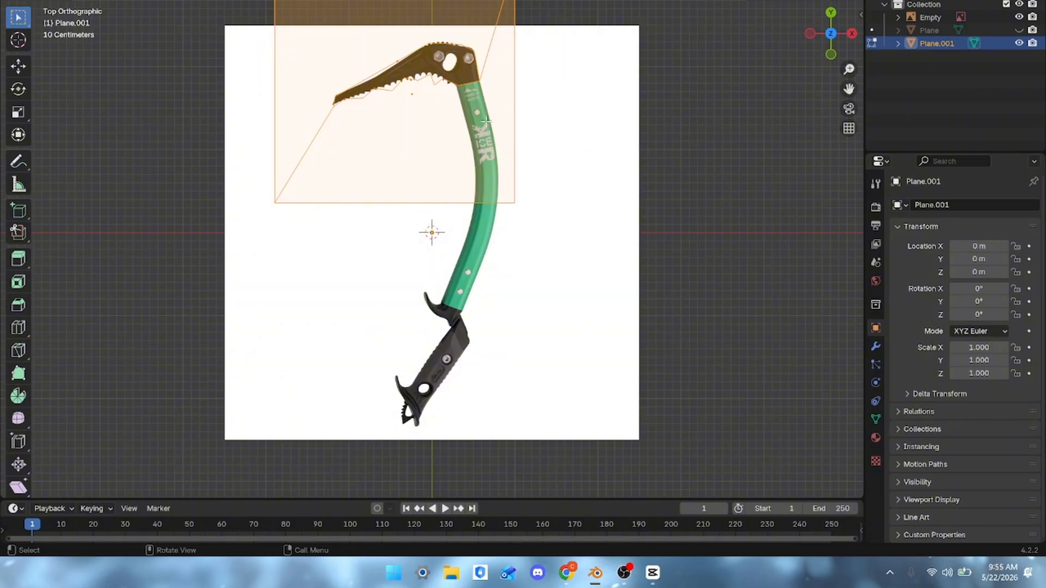
Delete the two surplus faces below and above the axe head outline, working in solid shading.
{"action": "key", "text": "alt+a"}
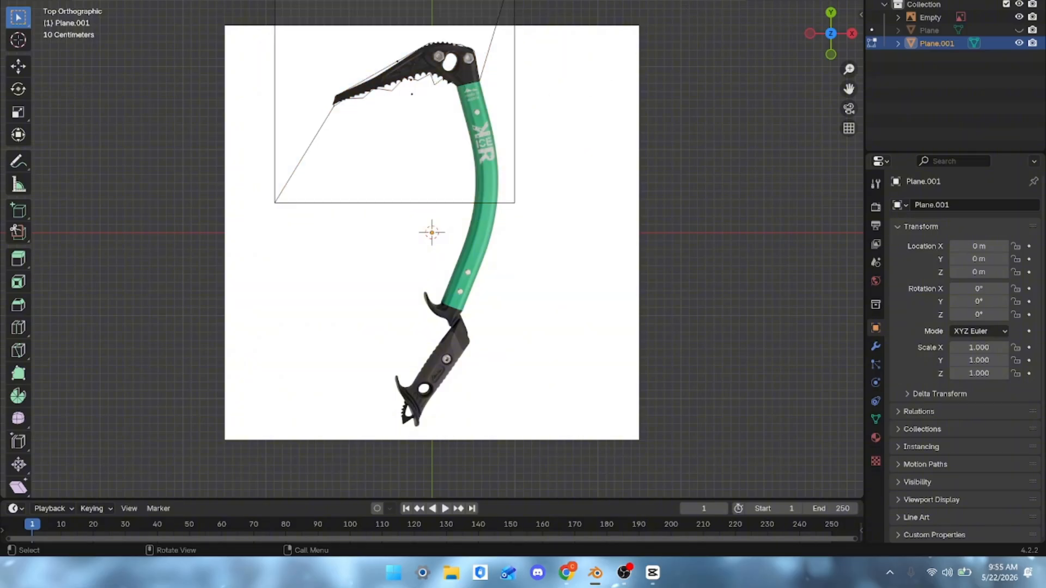
{"action": "key", "text": "shift+z"}
{"action": "left_click", "coordinate": [462, 97]}
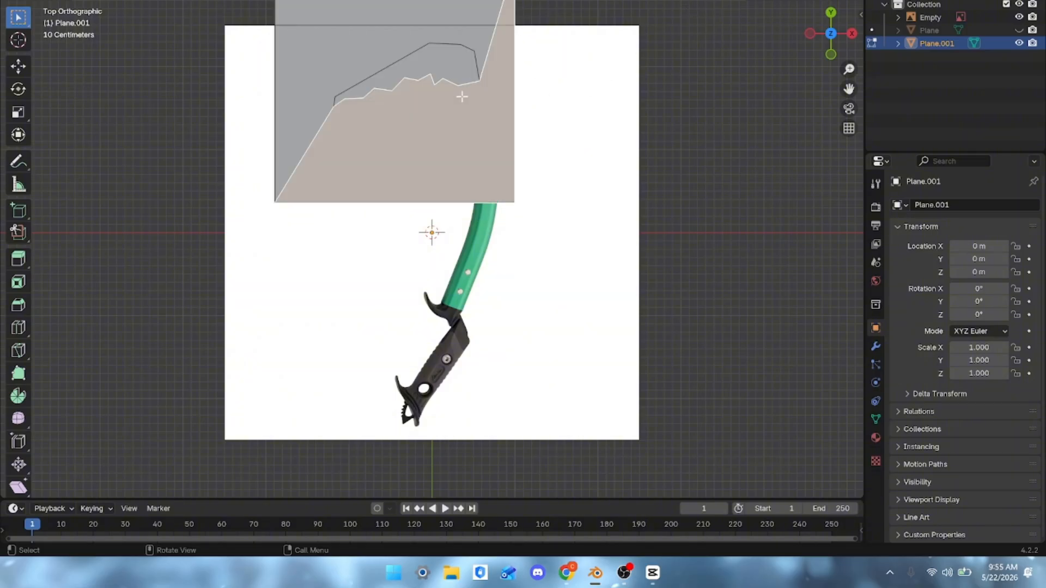
{"action": "key", "text": "x"}
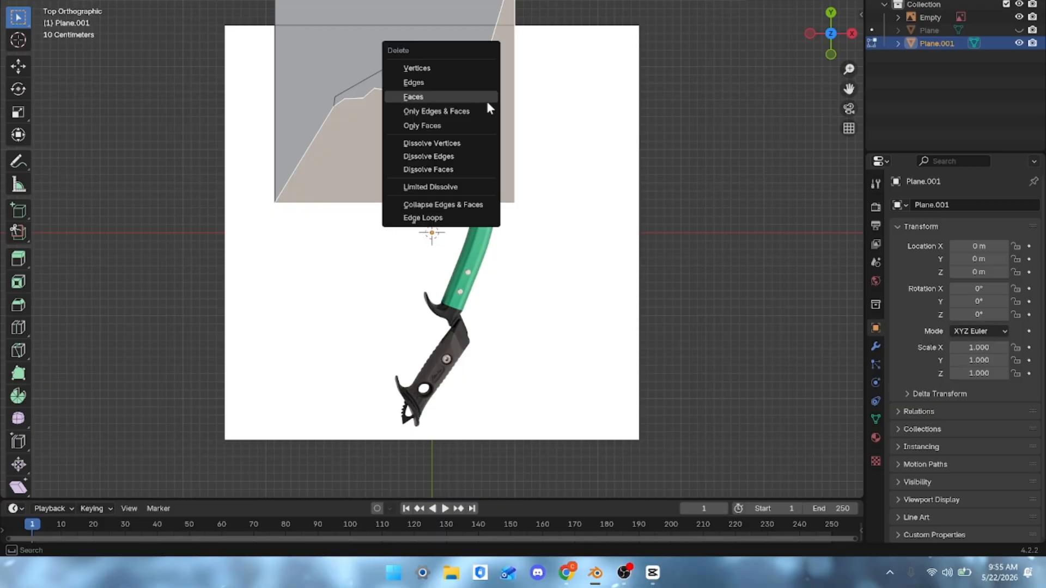
{"action": "left_click", "coordinate": [437, 95]}
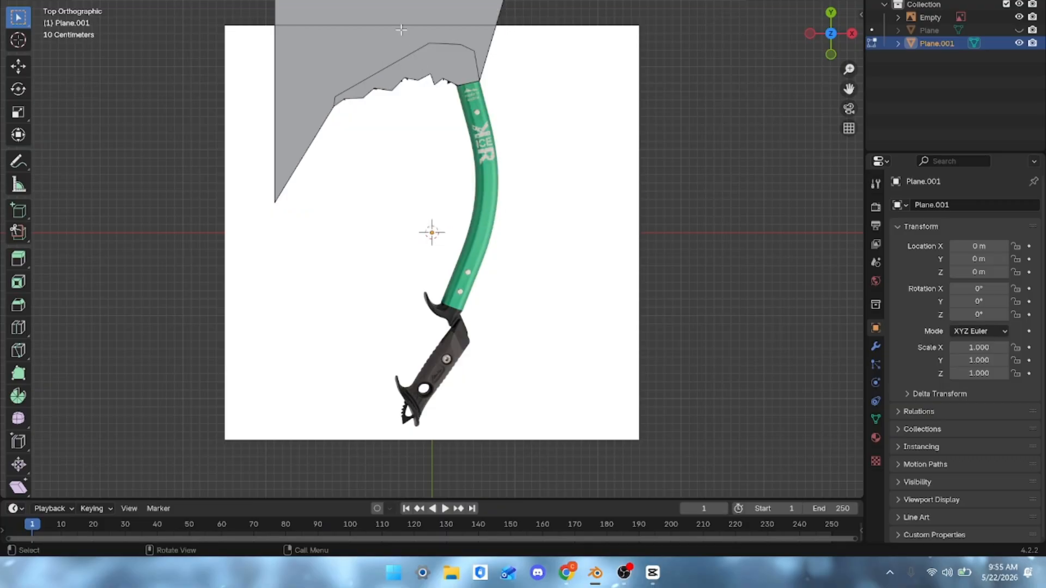
{"action": "key", "text": "x"}
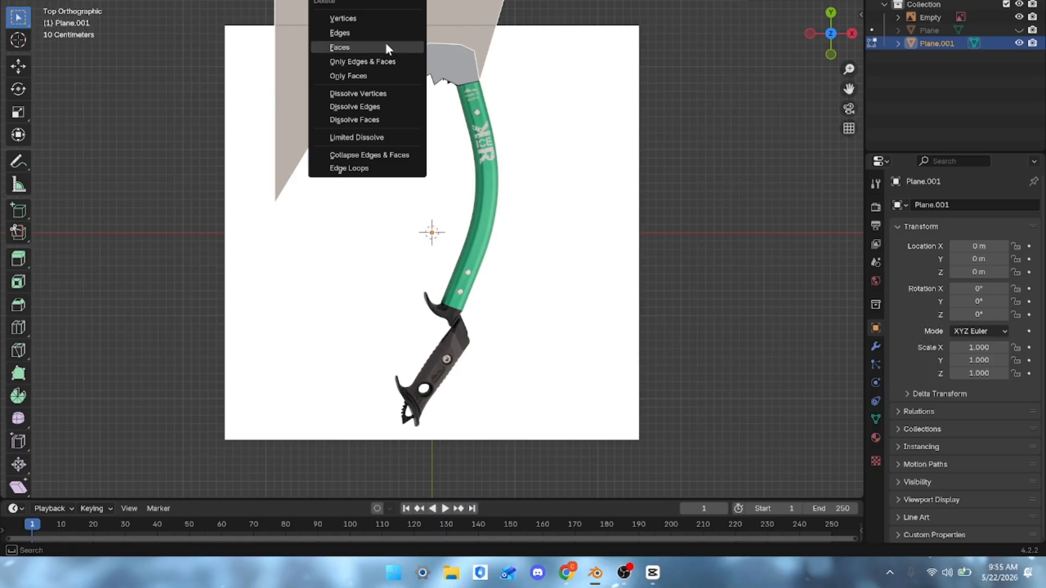
{"action": "left_click", "coordinate": [384, 42]}
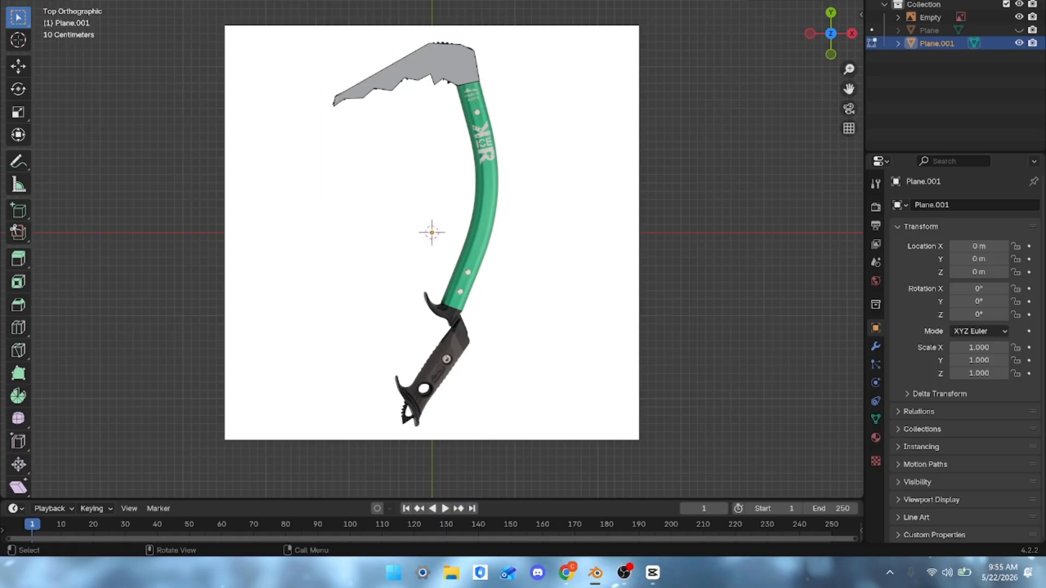
Knife a small four-sided outline of the white hole into the axe head face, tracing it in wireframe, and return to solid shading.
{"action": "key", "text": "shift+z"}
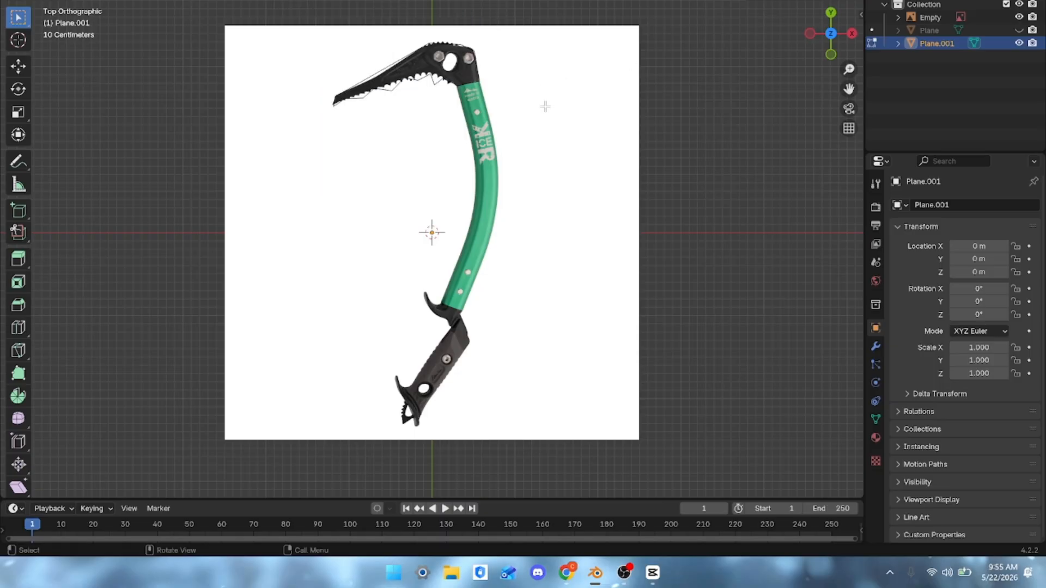
{"action": "key", "text": "k"}
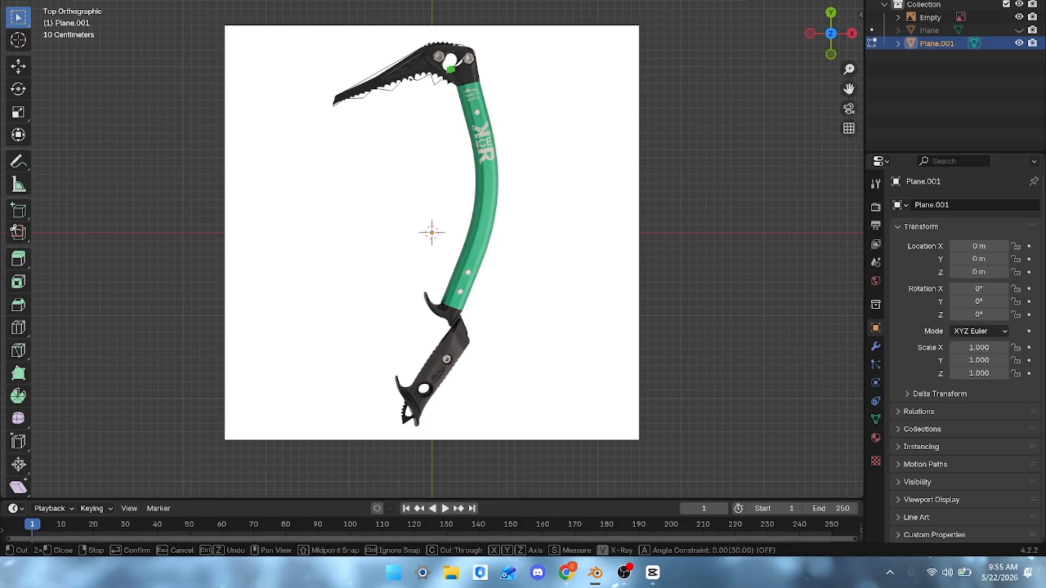
{"action": "left_click", "coordinate": [460, 62]}
{"action": "left_click", "coordinate": [454, 50]}
{"action": "left_click", "coordinate": [447, 54]}
{"action": "left_click", "coordinate": [440, 62]}
{"action": "key", "text": "Return"}
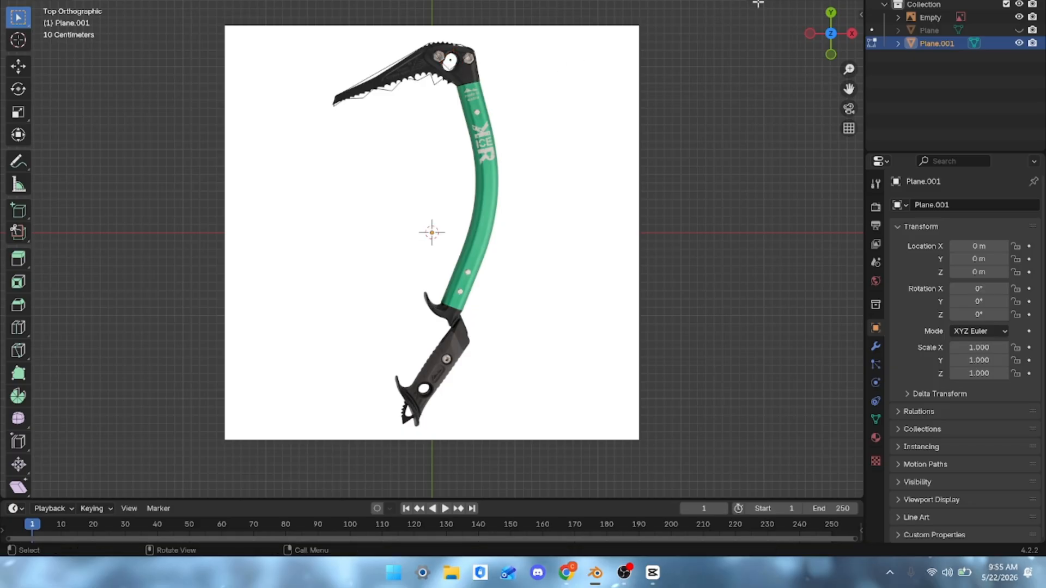
{"action": "key", "text": "alt+z"}
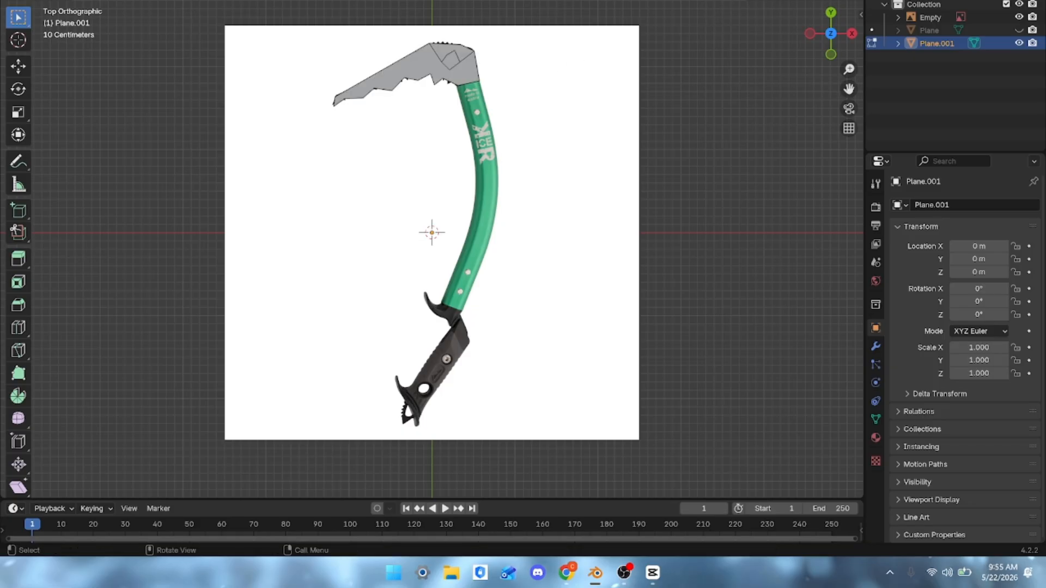
Delete the small face inside the axe head's hole outline and return to Object Mode.
{"action": "left_click", "coordinate": [451, 57]}
{"action": "key", "text": "x"}
{"action": "left_click", "coordinate": [433, 58]}
{"action": "key", "text": "Tab"}
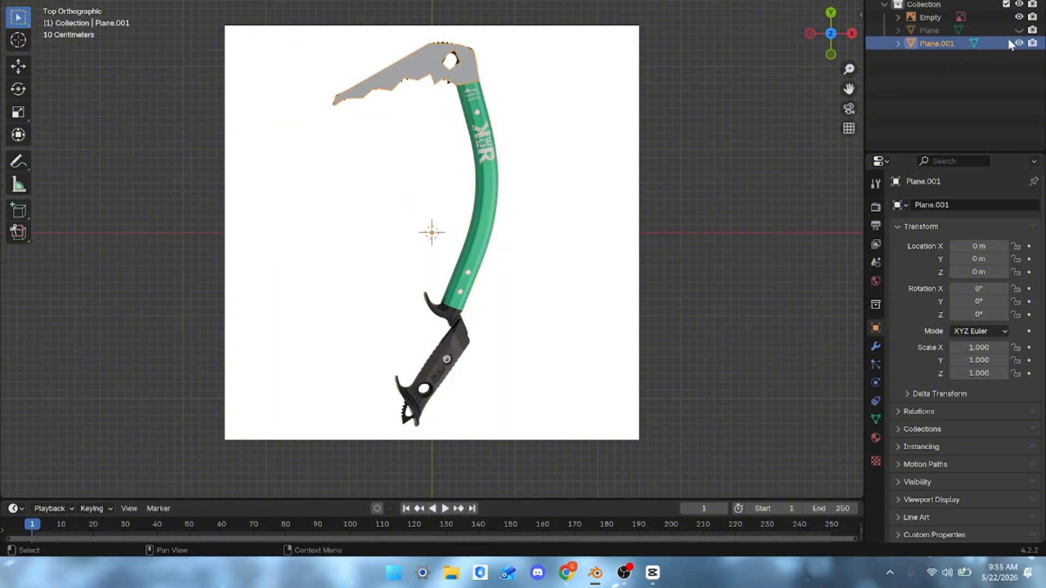
Unhide the shaft plane and move it up against the axe head, to about X -0.024 m, Y 0.063 m.
{"action": "left_click", "coordinate": [1019, 31]}
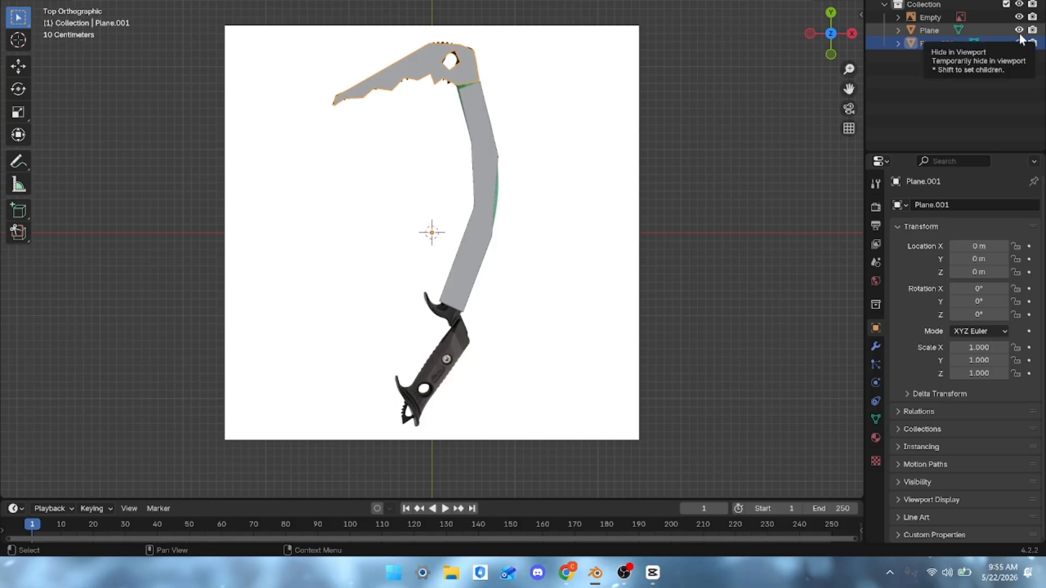
{"action": "left_click", "coordinate": [1019, 33]}
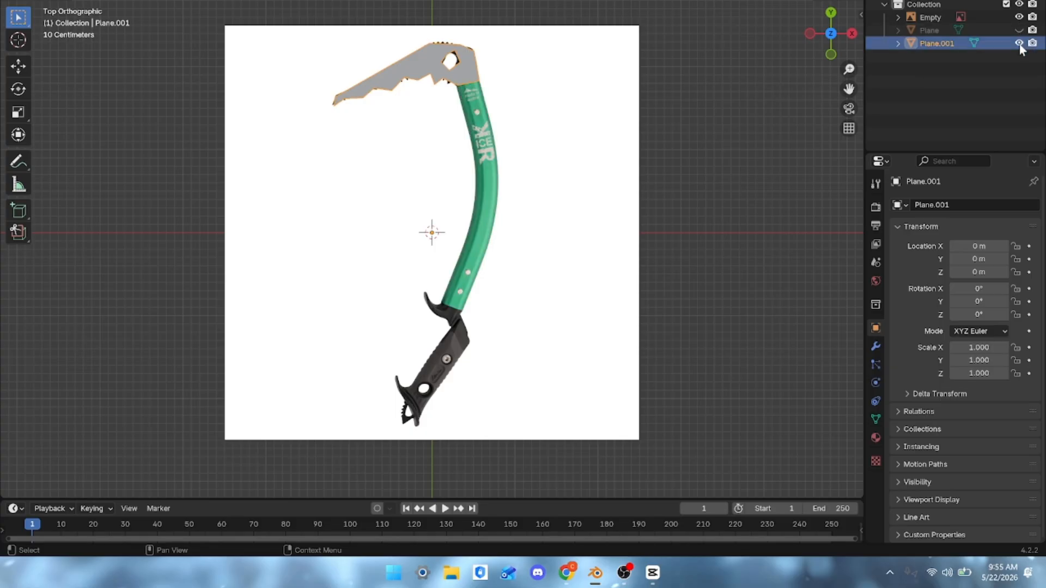
{"action": "left_click", "coordinate": [1018, 30]}
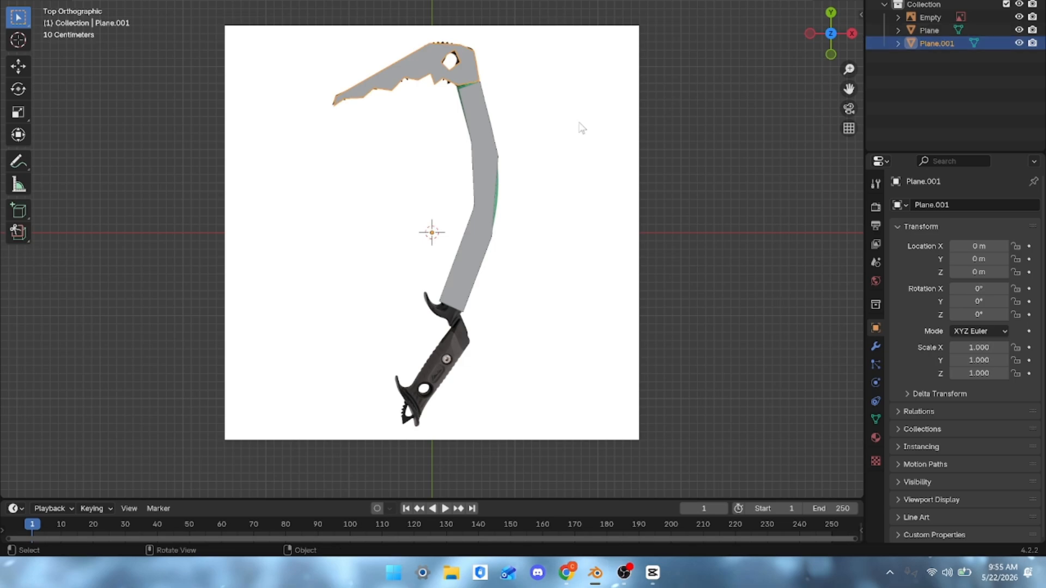
{"action": "left_click", "coordinate": [479, 142]}
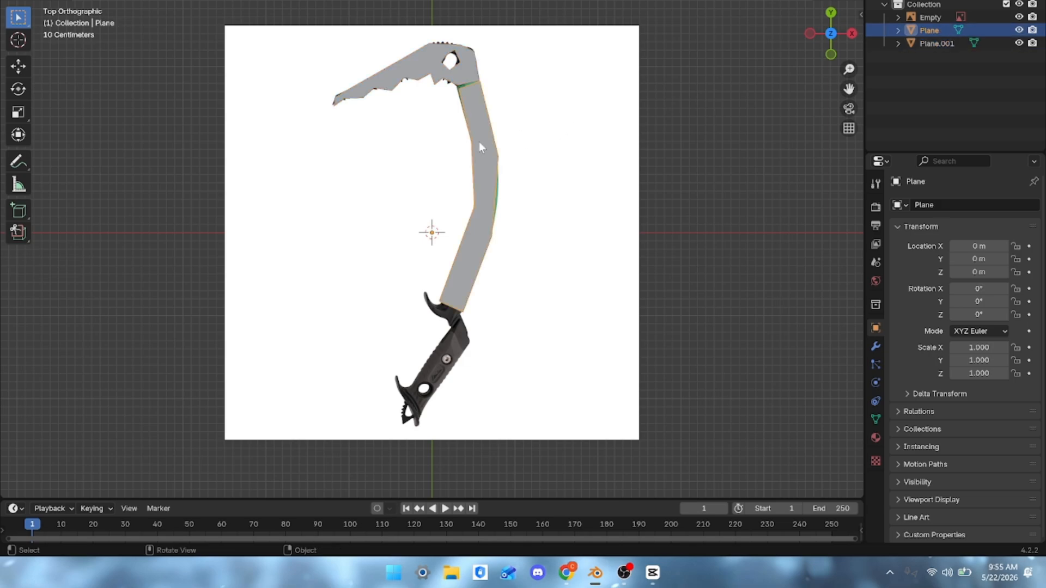
{"action": "key", "text": "g"}
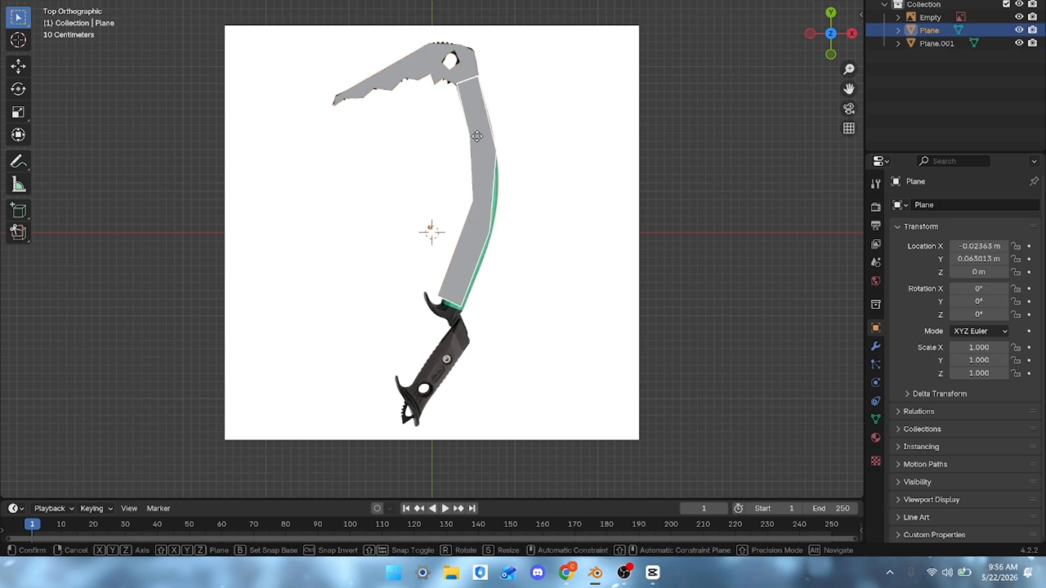
{"action": "left_click", "coordinate": [477, 136]}
{"action": "left_click", "coordinate": [661, 129]}
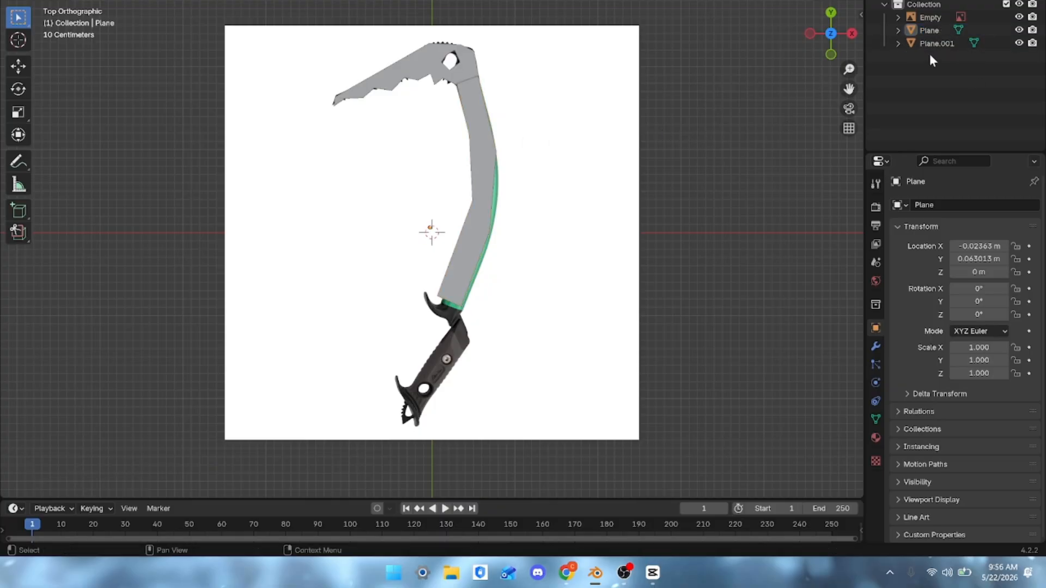
Hide the shaft and axe head planes and add a new mesh plane.
{"action": "left_click", "coordinate": [1018, 30]}
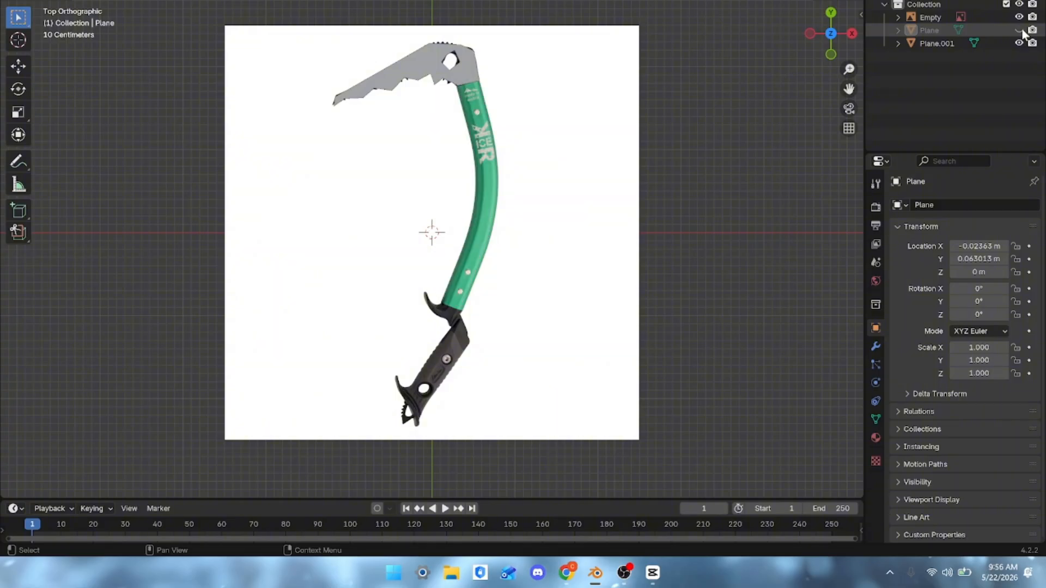
{"action": "left_click", "coordinate": [1018, 43]}
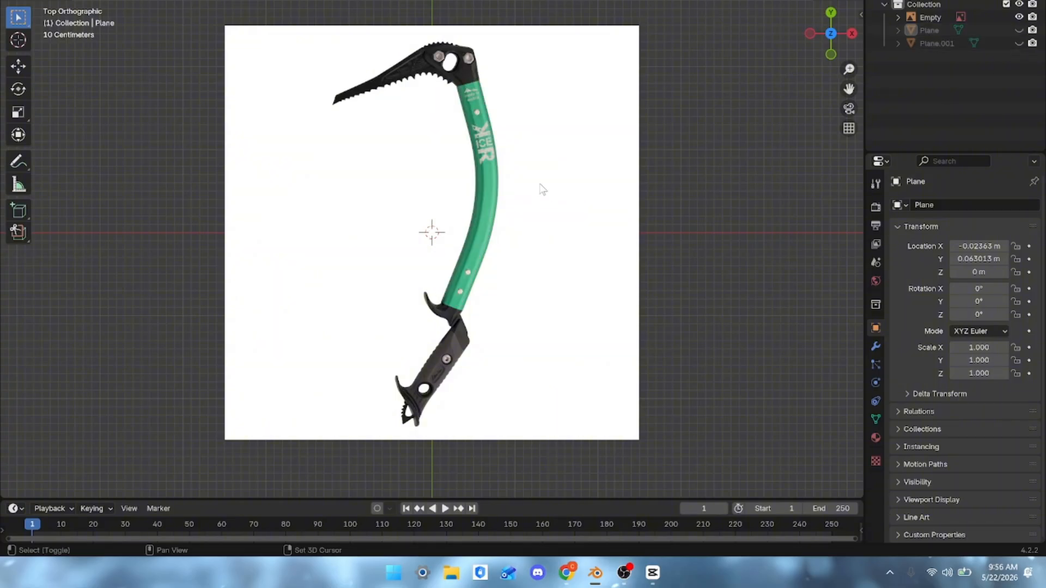
{"action": "key", "text": "shift+a"}
{"action": "mouse_move", "coordinate": [504, 171]}
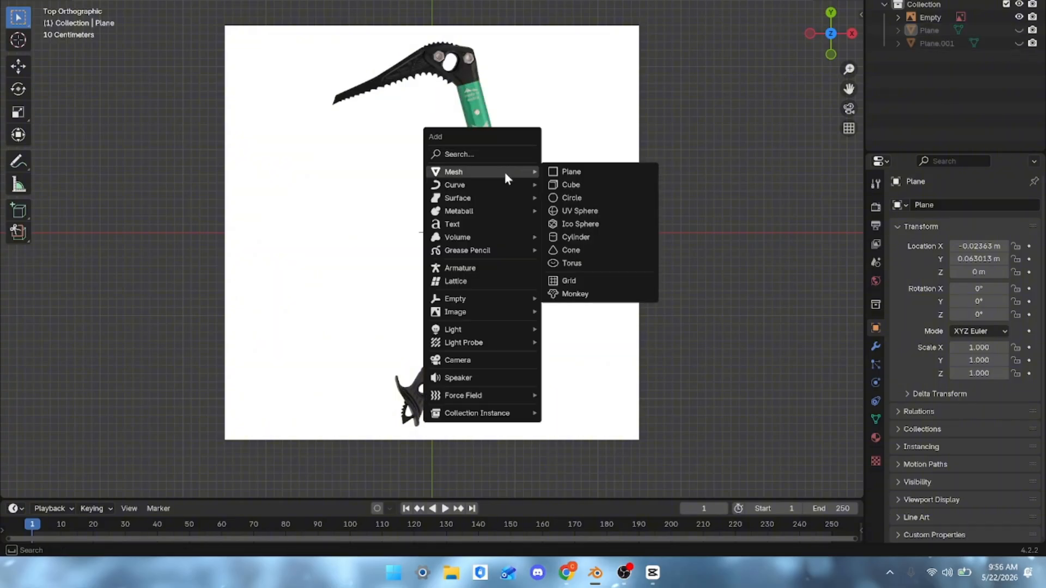
{"action": "left_click", "coordinate": [572, 172]}
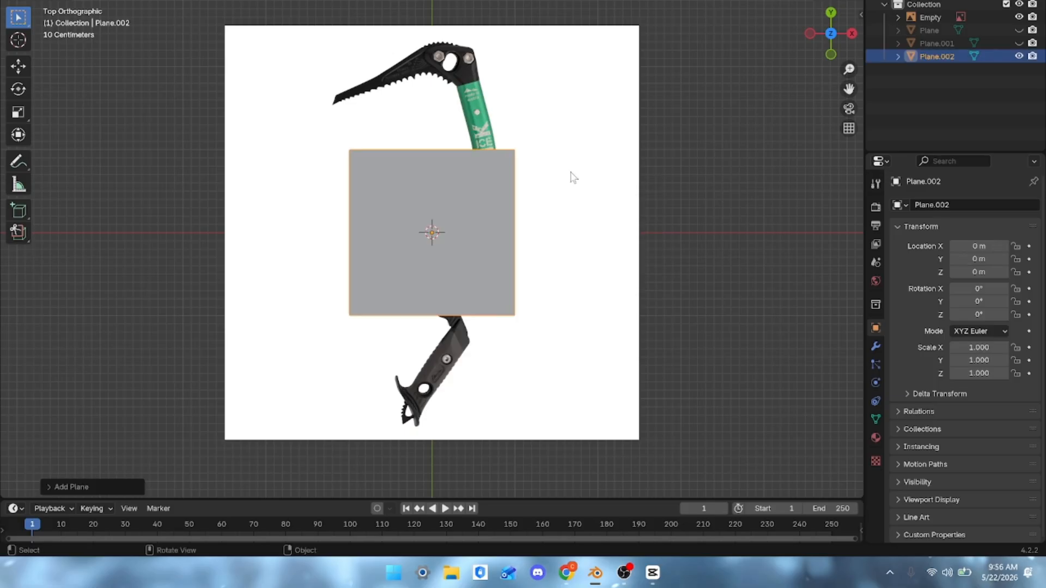
Move the new plane over the black lower handle, to about X -0.18 m, Y -1.43 m, and open it in Edit Mode with wireframe shading.
{"action": "key", "text": "g"}
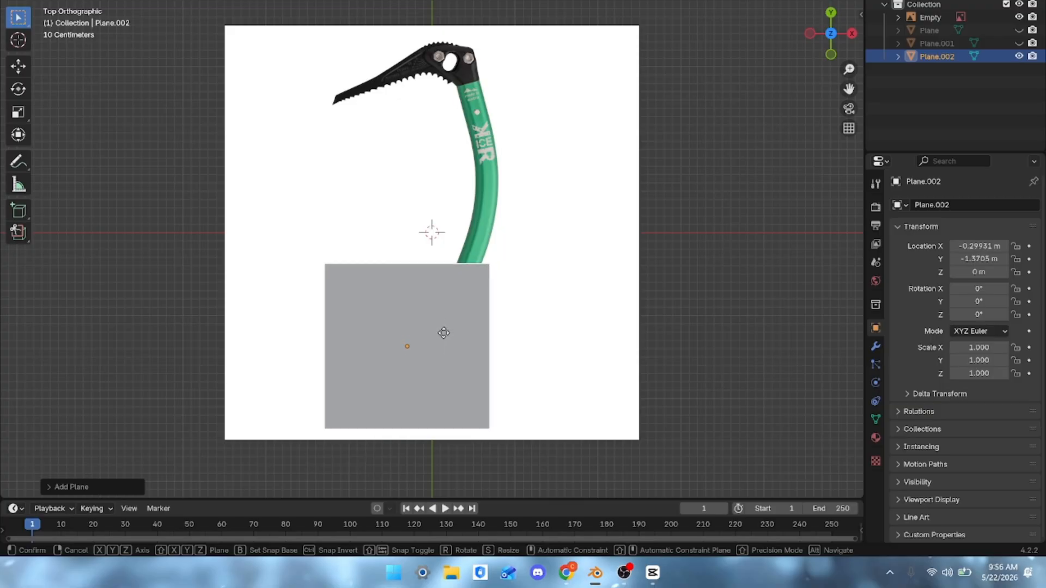
{"action": "left_click", "coordinate": [453, 339]}
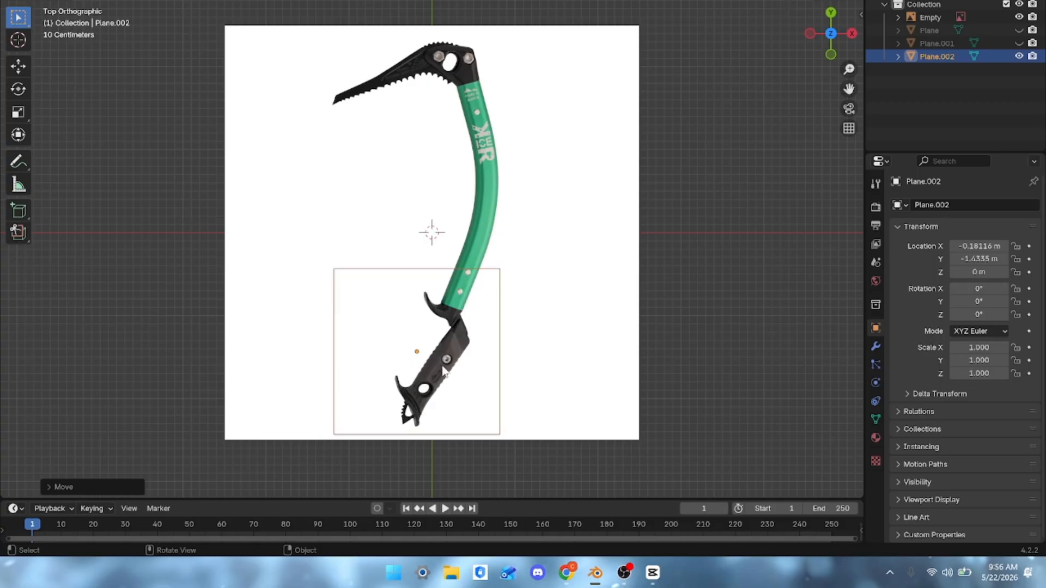
{"action": "scroll", "coordinate": [445, 361], "scroll_direction": "up", "scroll_amount": 5}
{"action": "scroll", "coordinate": [446, 362], "scroll_direction": "up", "scroll_amount": 2}
{"action": "middle_click_drag", "start_coordinate": [589, 289], "coordinate": [592, 30], "text": "shift"}
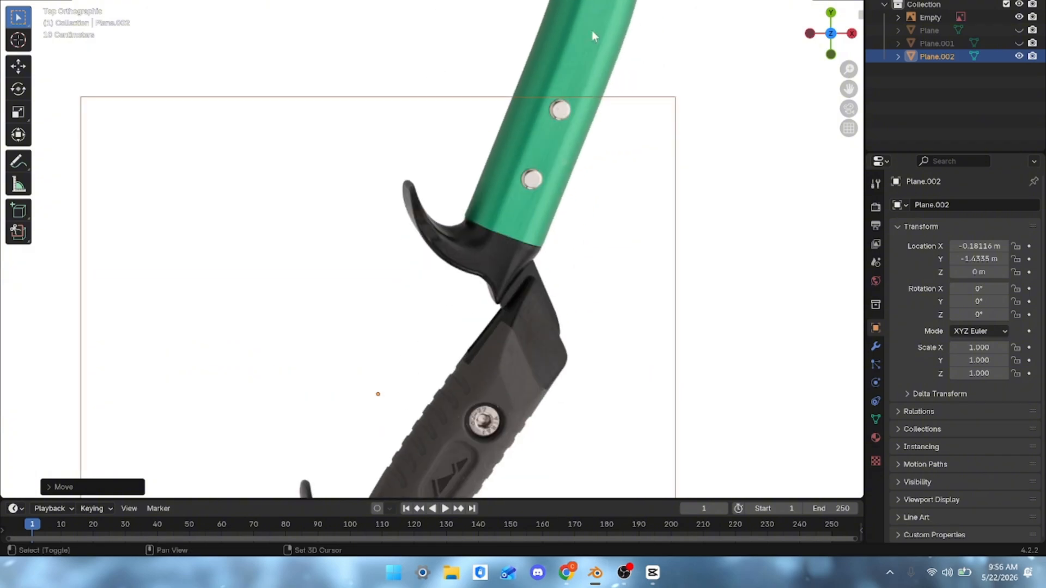
{"action": "middle_click_drag", "start_coordinate": [541, 303], "coordinate": [546, 245], "text": "shift"}
{"action": "middle_click_drag", "start_coordinate": [498, 348], "coordinate": [537, 130], "text": "shift"}
{"action": "middle_click_drag", "start_coordinate": [527, 214], "coordinate": [528, 216], "text": "shift"}
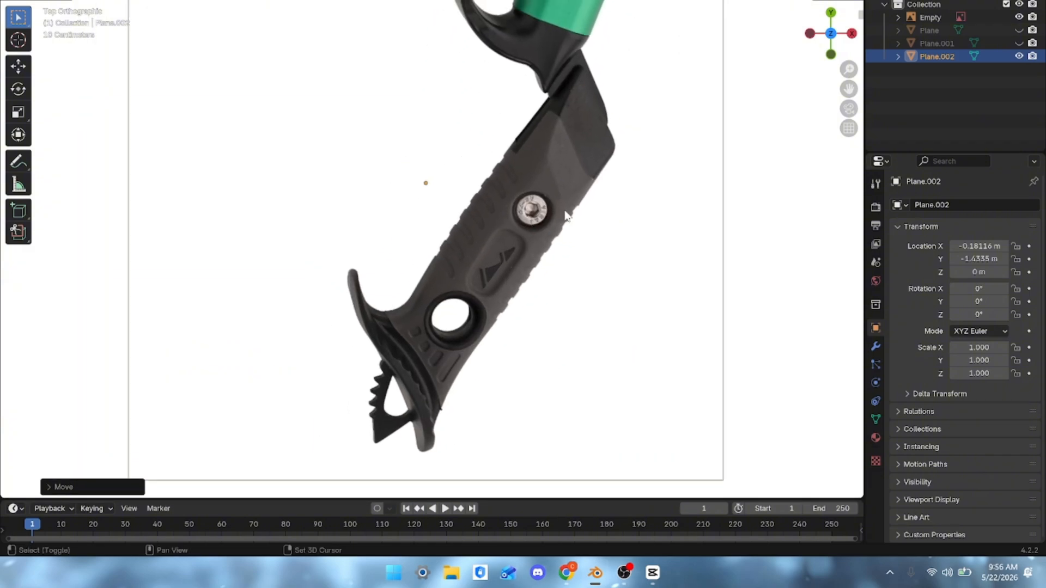
{"action": "scroll", "coordinate": [564, 186], "scroll_direction": "up", "scroll_amount": 2}
{"action": "key", "text": "Tab"}
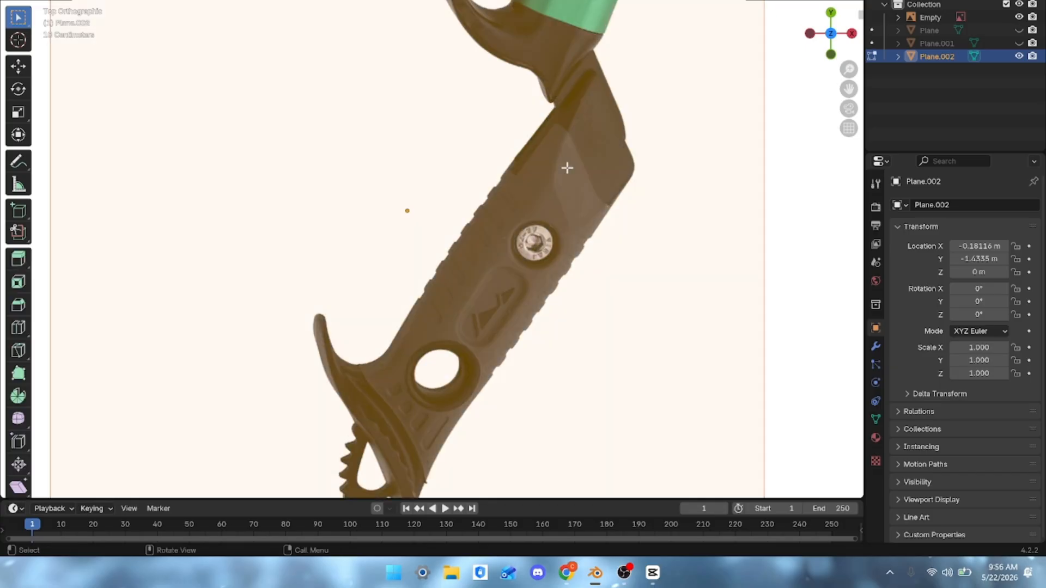
Cut a closed outline of the black handle into the plane with the Knife tool, including both finger hooks and the pointed lower end.
{"action": "scroll", "coordinate": [600, 212], "scroll_direction": "down", "scroll_amount": 5}
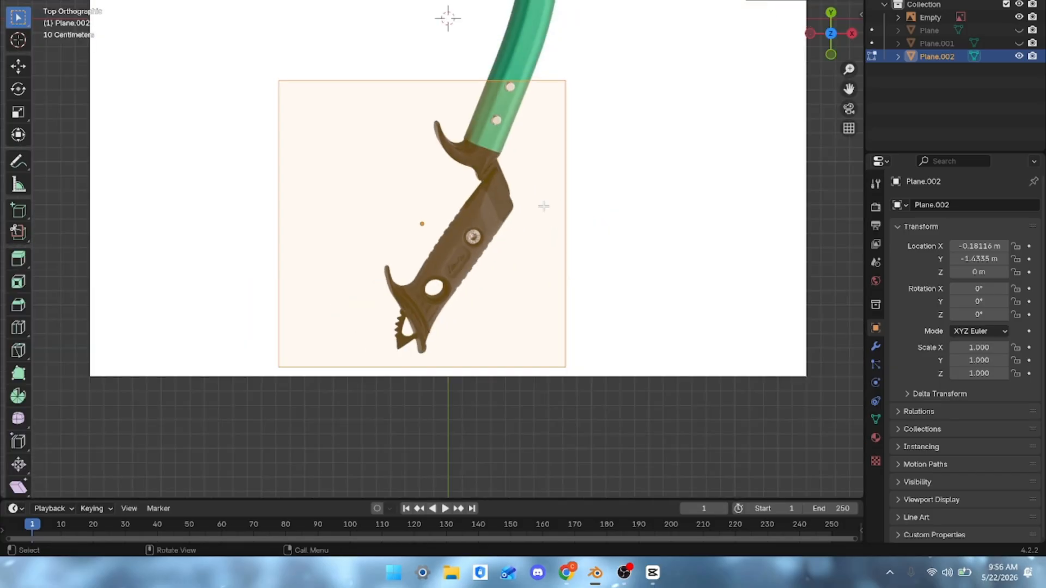
{"action": "scroll", "coordinate": [543, 205], "scroll_direction": "up", "scroll_amount": 2}
{"action": "key", "text": "k"}
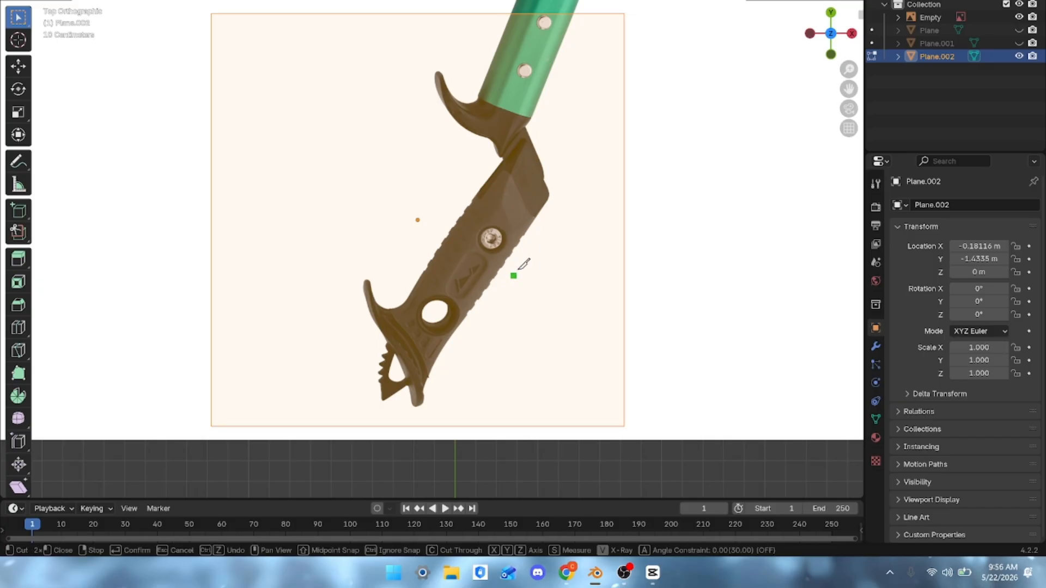
{"action": "left_click", "coordinate": [362, 283]}
{"action": "left_click", "coordinate": [384, 338]}
{"action": "left_click", "coordinate": [381, 404]}
{"action": "left_click", "coordinate": [409, 383]}
{"action": "left_click", "coordinate": [414, 406]}
{"action": "left_click", "coordinate": [423, 406]}
{"action": "left_click", "coordinate": [423, 384]}
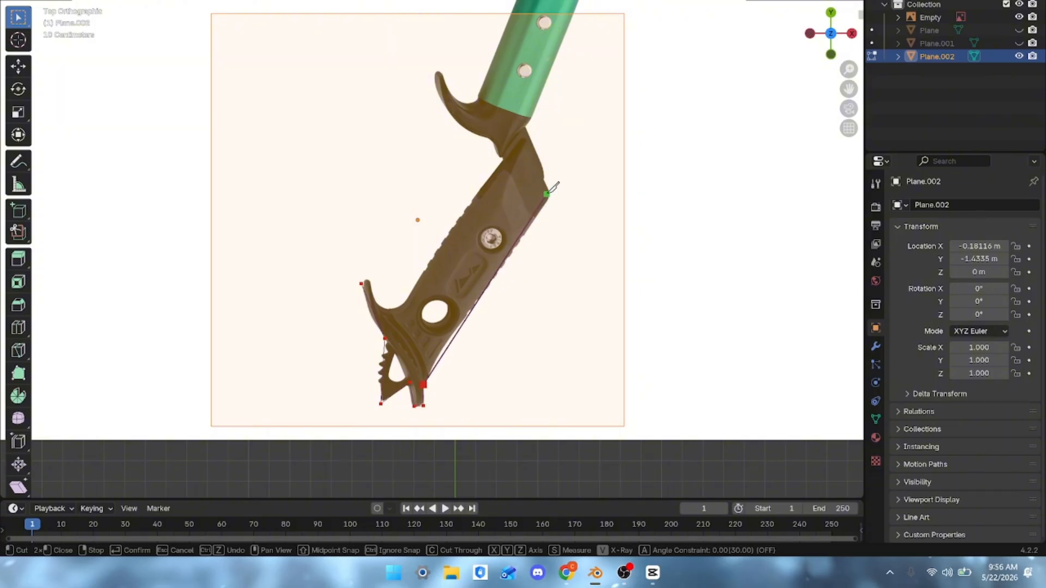
{"action": "left_click", "coordinate": [553, 196]}
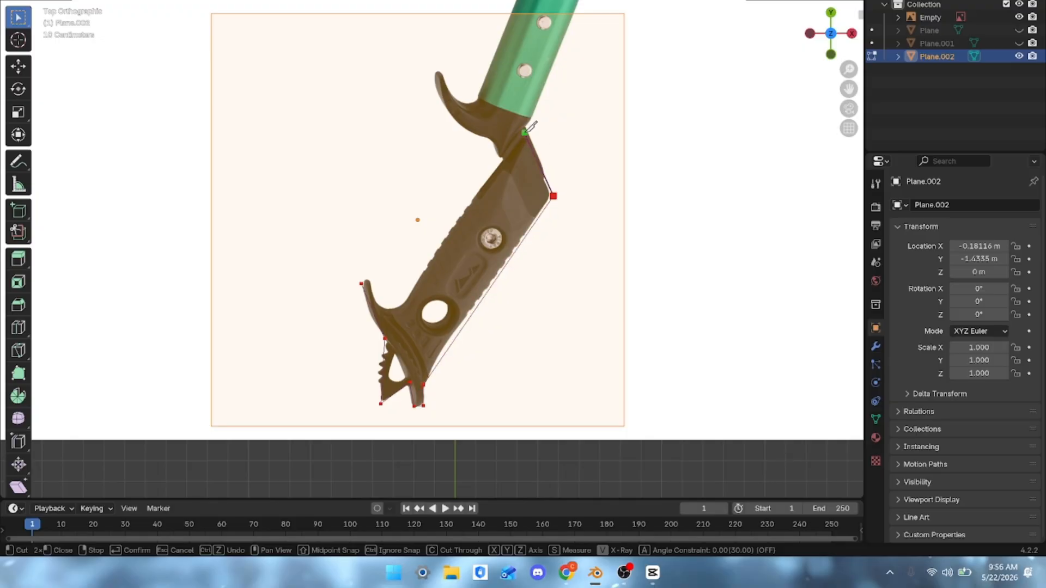
{"action": "left_click", "coordinate": [524, 129]}
{"action": "left_click", "coordinate": [531, 118]}
{"action": "left_click", "coordinate": [478, 97]}
{"action": "left_click", "coordinate": [468, 103]}
{"action": "left_click", "coordinate": [437, 72]}
{"action": "left_click", "coordinate": [440, 98]}
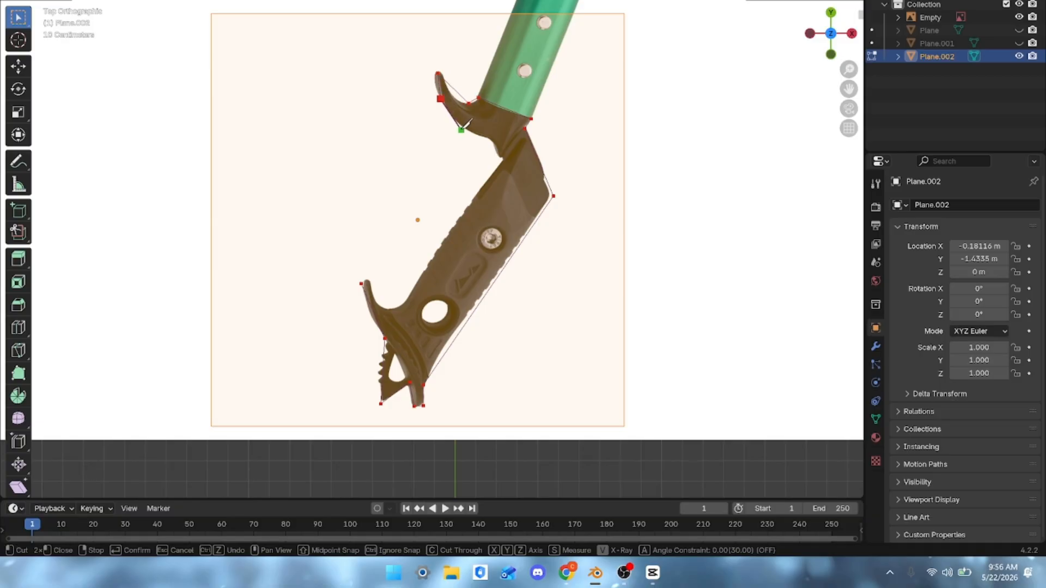
{"action": "left_click", "coordinate": [494, 142]}
{"action": "left_click", "coordinate": [503, 159]}
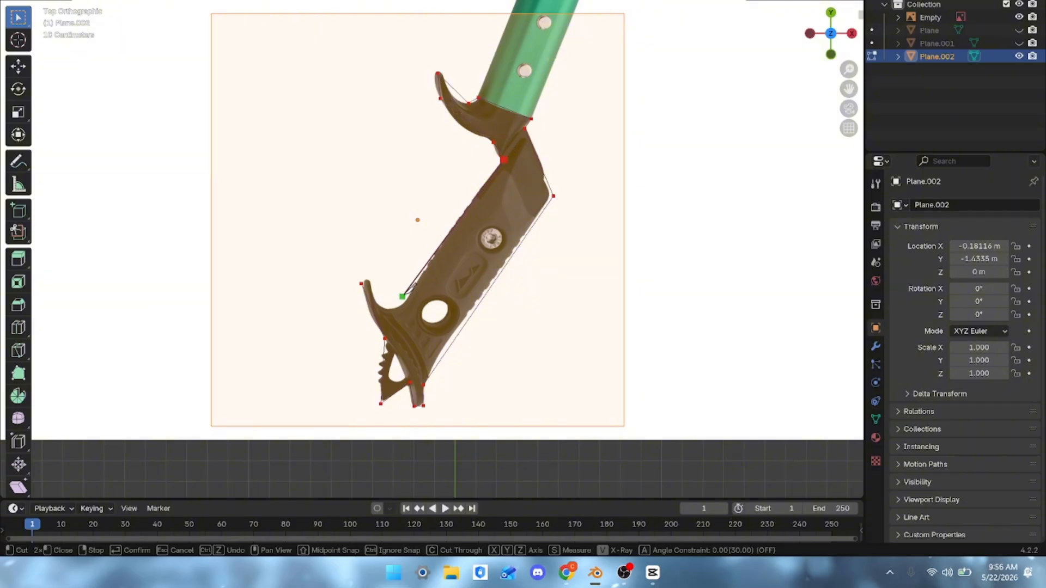
{"action": "left_click", "coordinate": [403, 306]}
{"action": "left_click", "coordinate": [381, 306]}
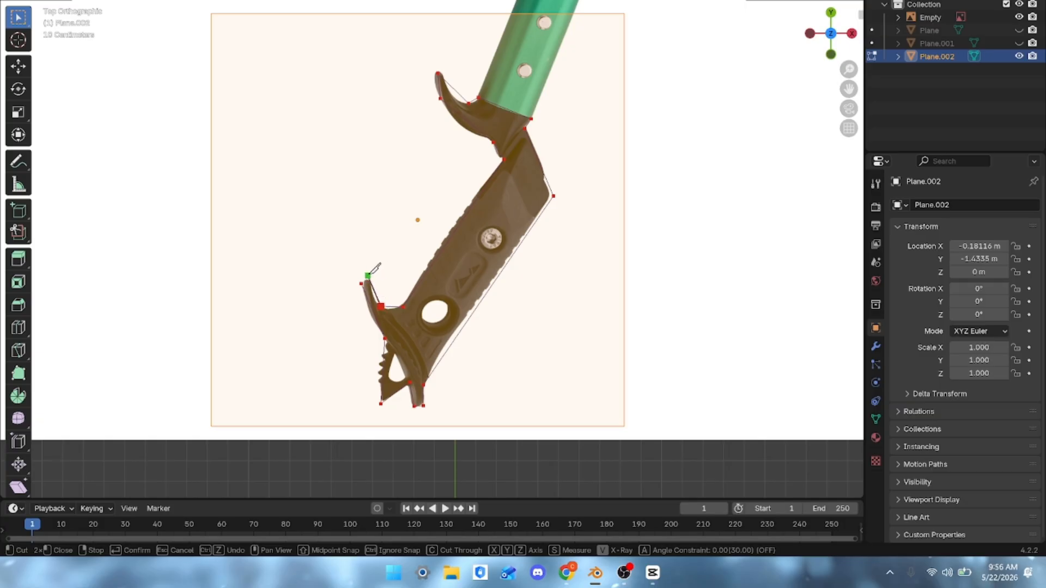
{"action": "left_click", "coordinate": [363, 283]}
{"action": "key", "text": "Return"}
{"action": "key", "text": "Tab"}
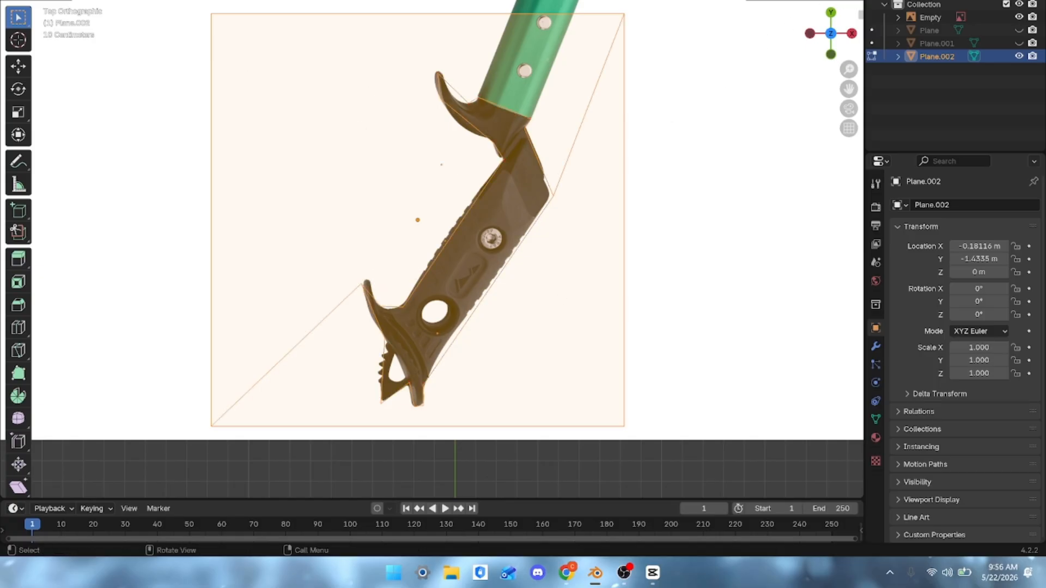
Delete the two surplus faces on either side of the handle outline, working in solid shading.
{"action": "key", "text": "shift+z"}
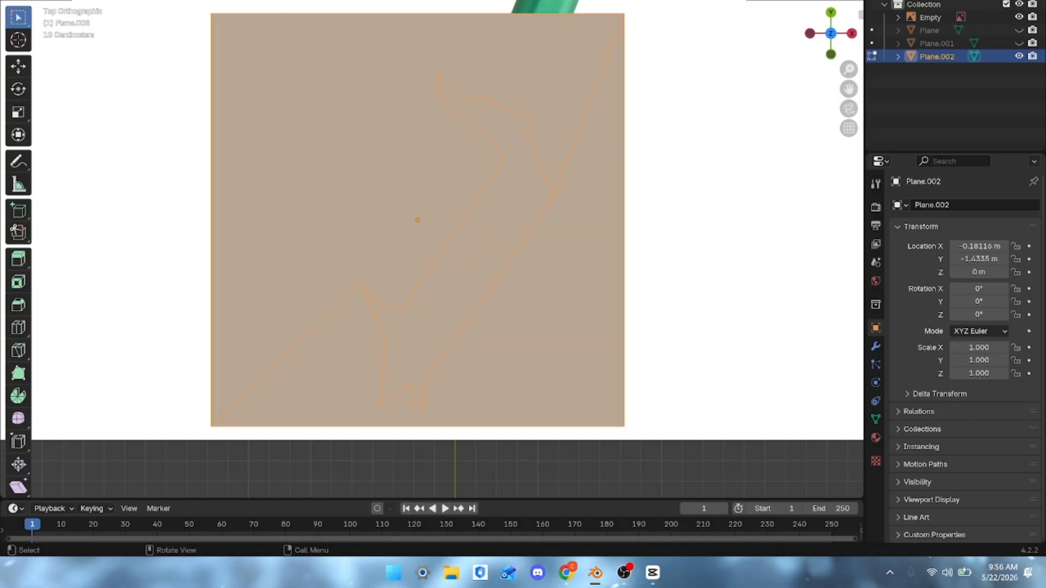
{"action": "left_click", "coordinate": [593, 298]}
{"action": "key", "text": "x"}
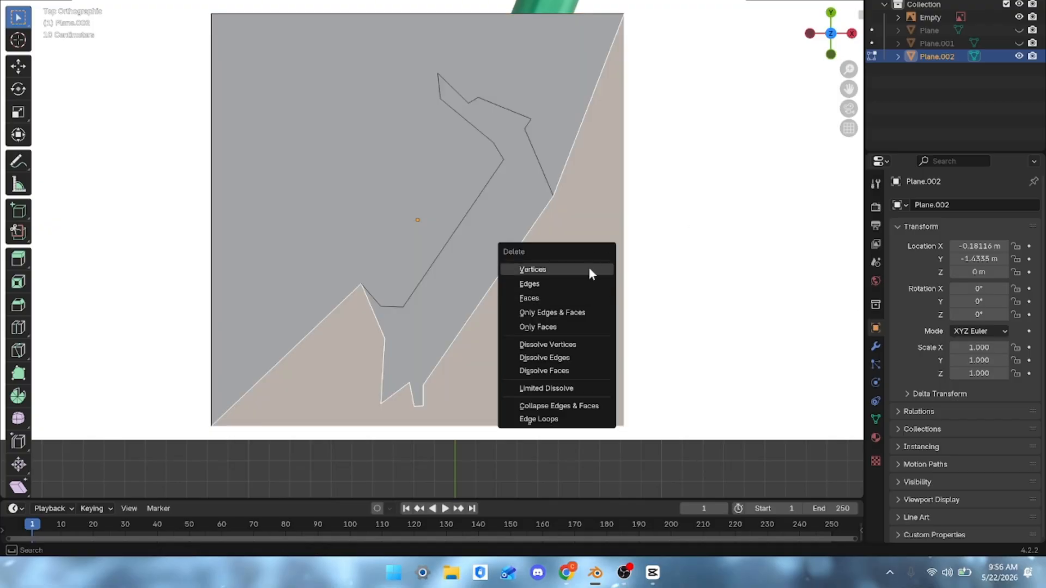
{"action": "left_click", "coordinate": [573, 298]}
{"action": "left_click", "coordinate": [394, 152]}
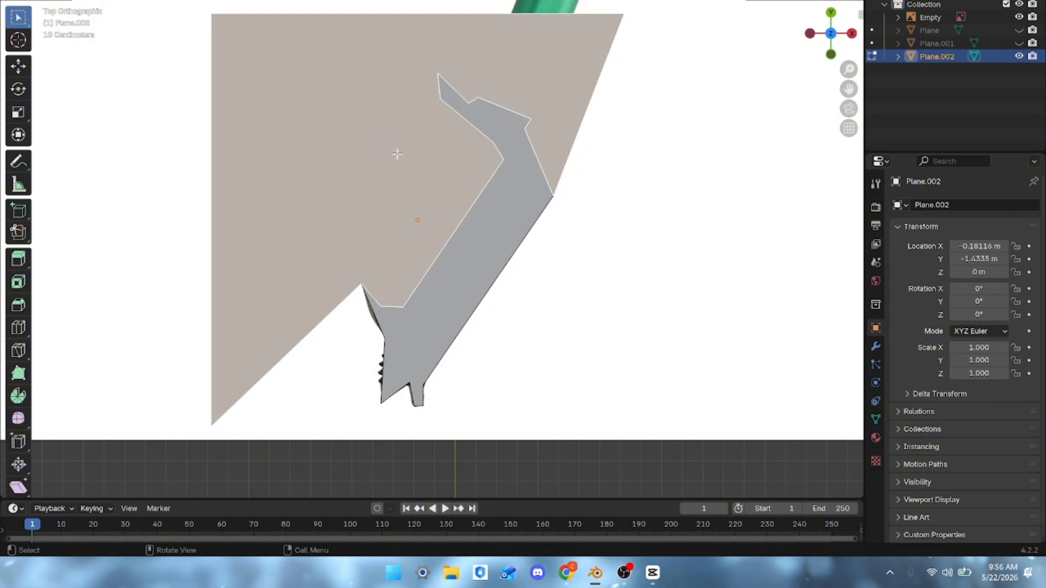
{"action": "key", "text": "x"}
{"action": "left_click", "coordinate": [422, 200]}
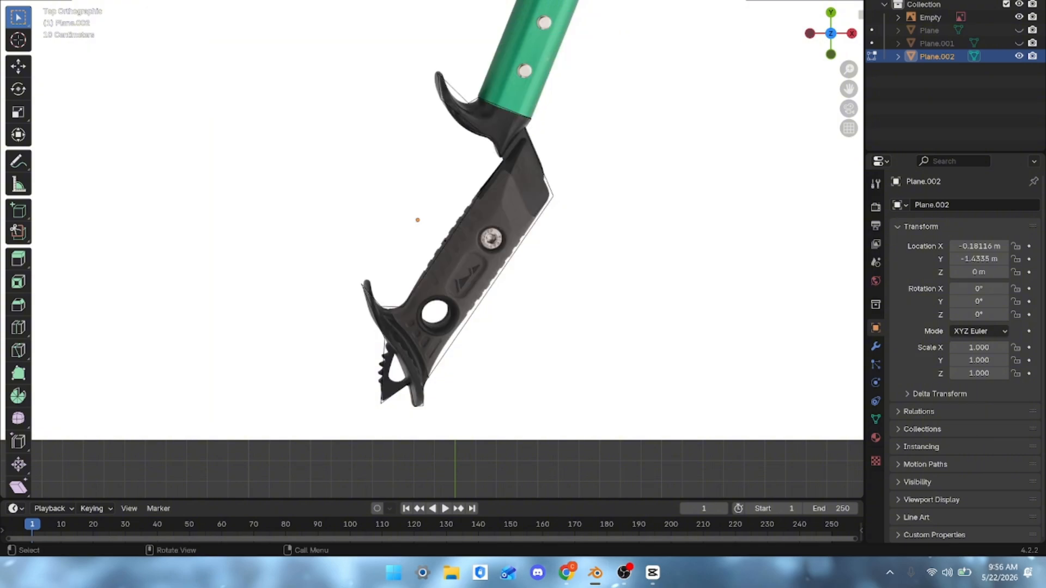
Knife a closed six-sided outline around the round hole near the handle's lower end, tracing it in wireframe.
{"action": "key", "text": "k"}
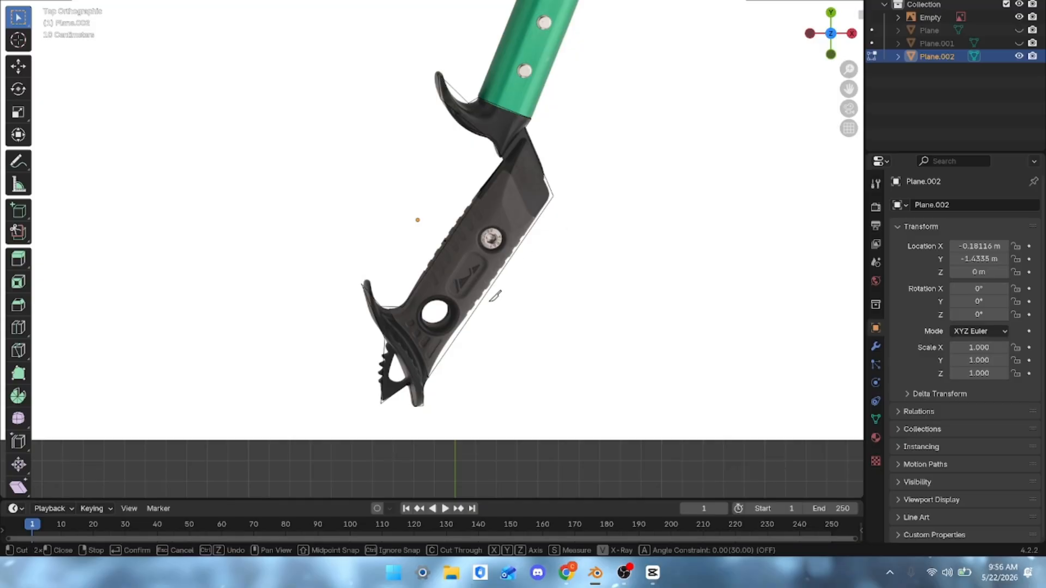
{"action": "left_click", "coordinate": [444, 330]}
{"action": "left_click", "coordinate": [447, 295]}
{"action": "left_click", "coordinate": [429, 299]}
{"action": "left_click", "coordinate": [420, 317]}
{"action": "left_click", "coordinate": [431, 334]}
{"action": "left_click", "coordinate": [444, 331]}
{"action": "key", "text": "Return"}
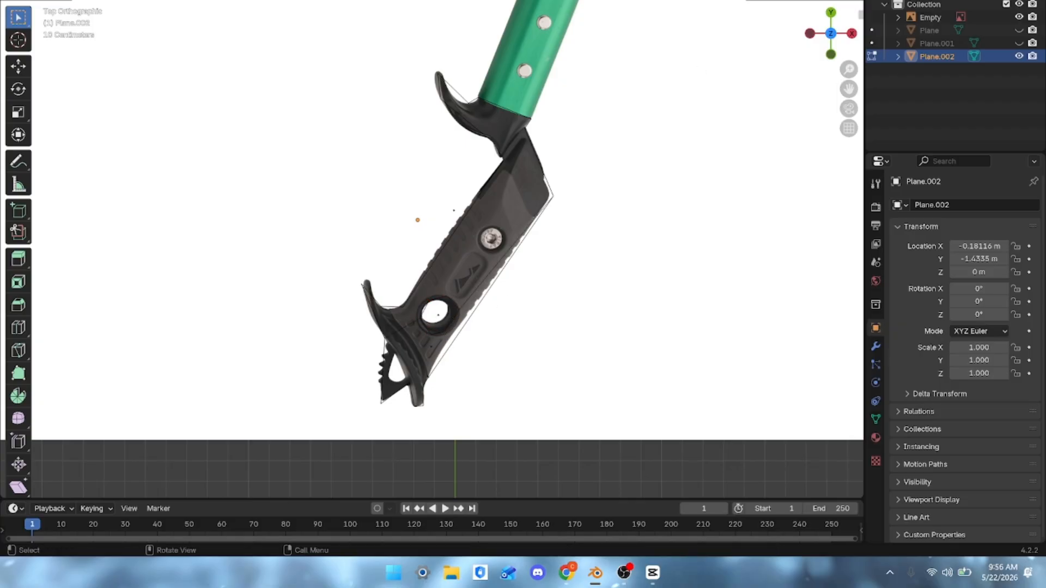
Delete the six-sided hole face from the handle in solid shading and return to Object Mode.
{"action": "key", "text": "alt+z"}
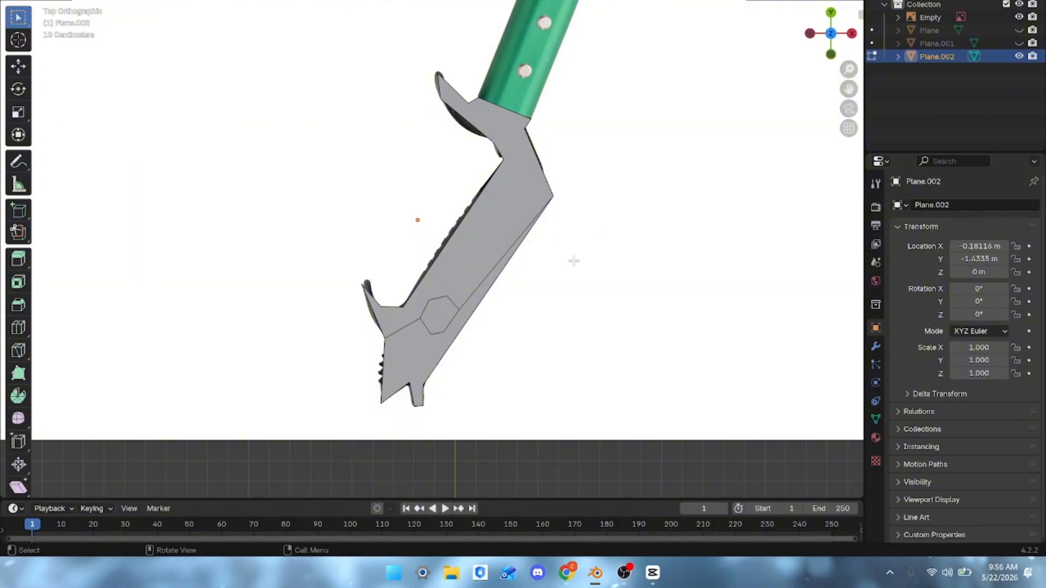
{"action": "left_click", "coordinate": [445, 319]}
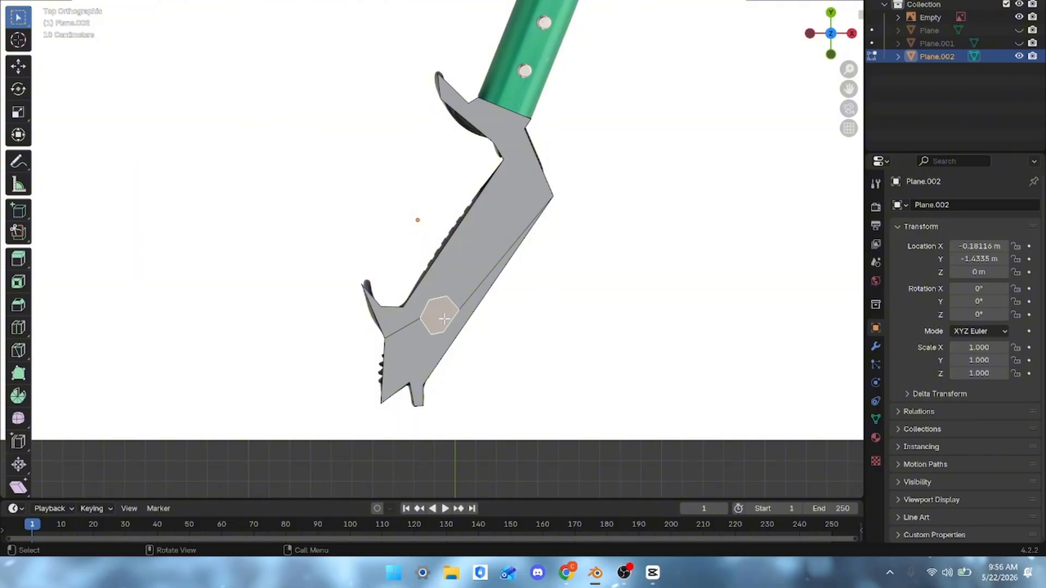
{"action": "key", "text": "x"}
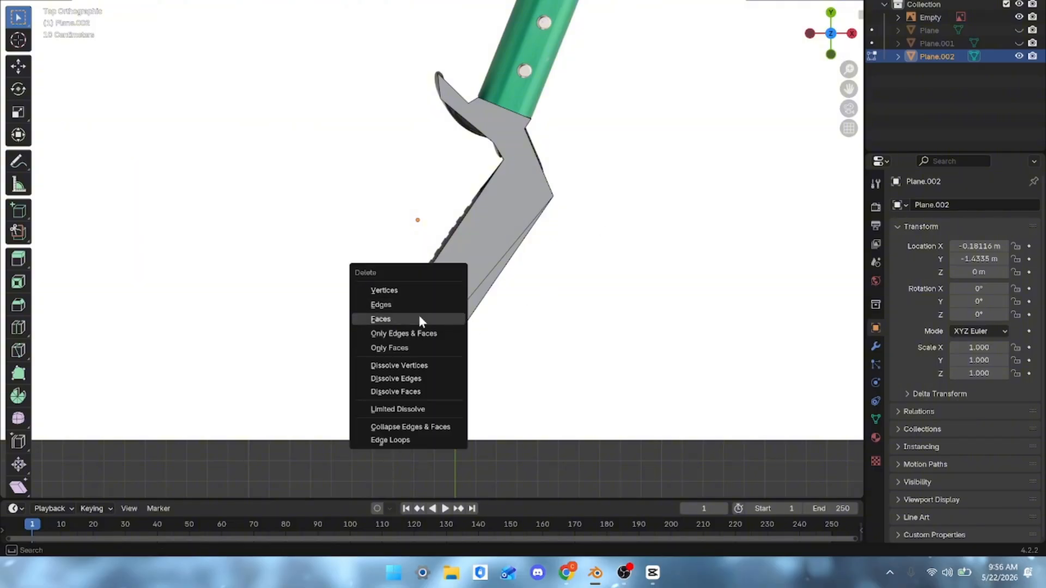
{"action": "left_click", "coordinate": [418, 319]}
{"action": "scroll", "coordinate": [550, 235], "scroll_direction": "down", "scroll_amount": 5}
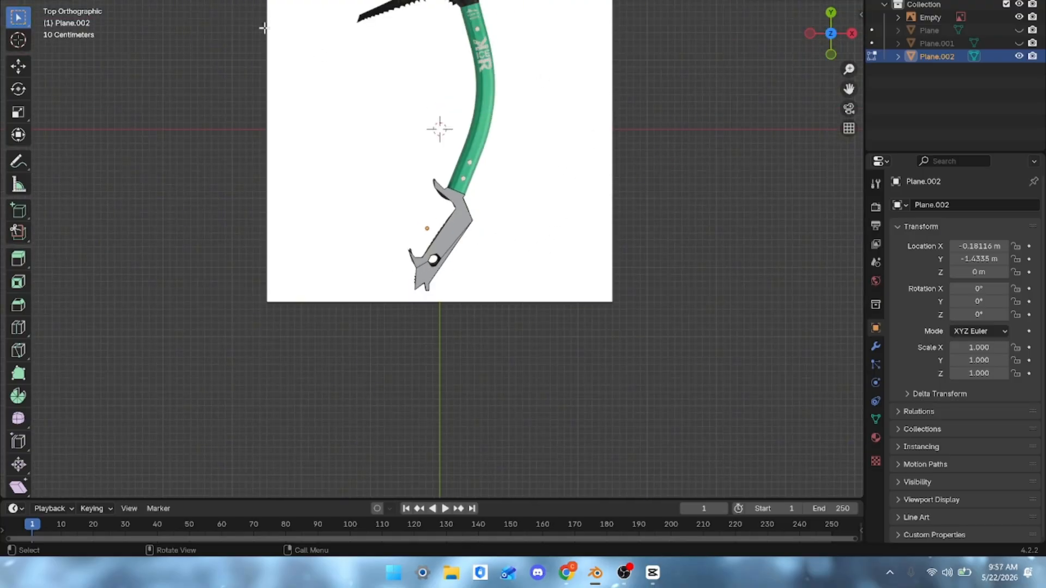
{"action": "key", "text": "Tab"}
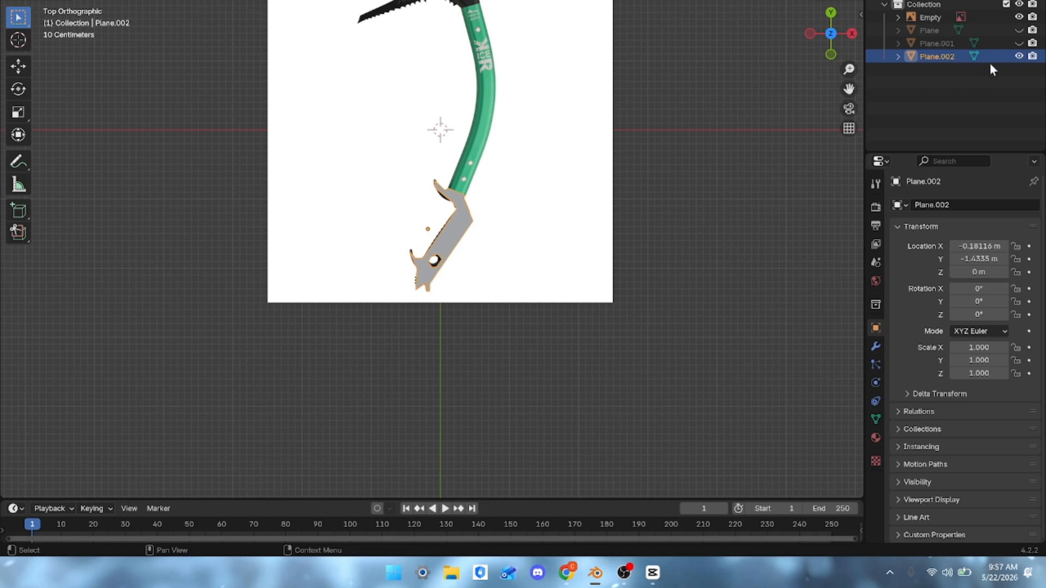
Unhide the shaft and head planes so all three ice axe parts show over the reference image.
{"action": "left_click", "coordinate": [1018, 43]}
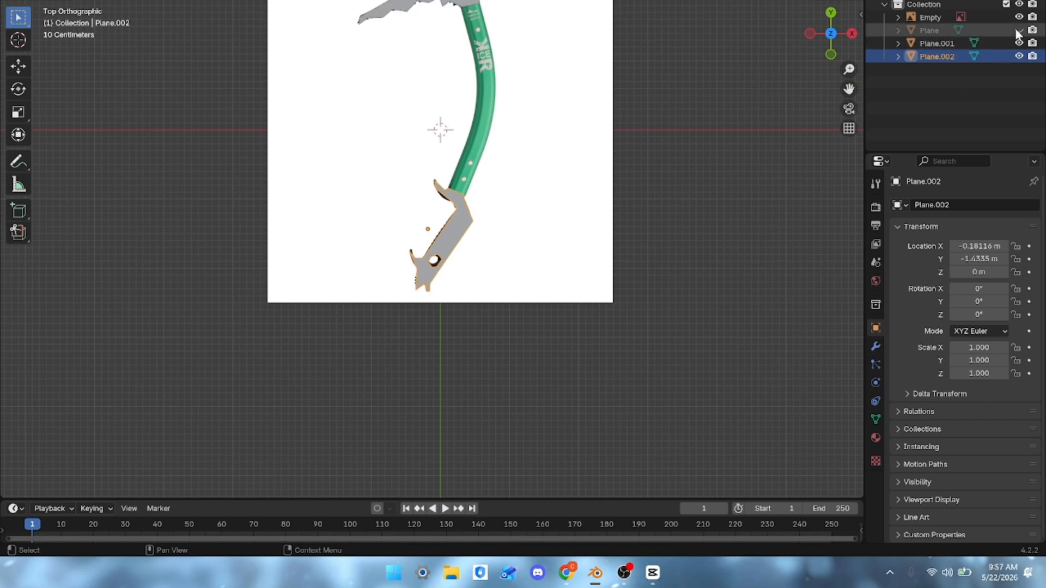
{"action": "left_click", "coordinate": [1019, 30]}
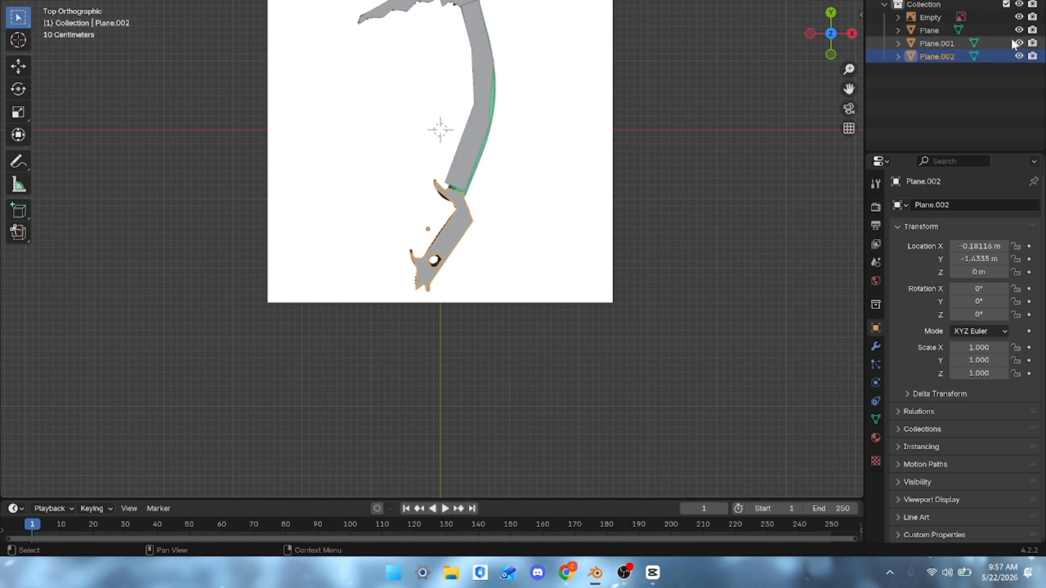
Try deleting the reference image and undo the deletion.
{"action": "left_click", "coordinate": [991, 18]}
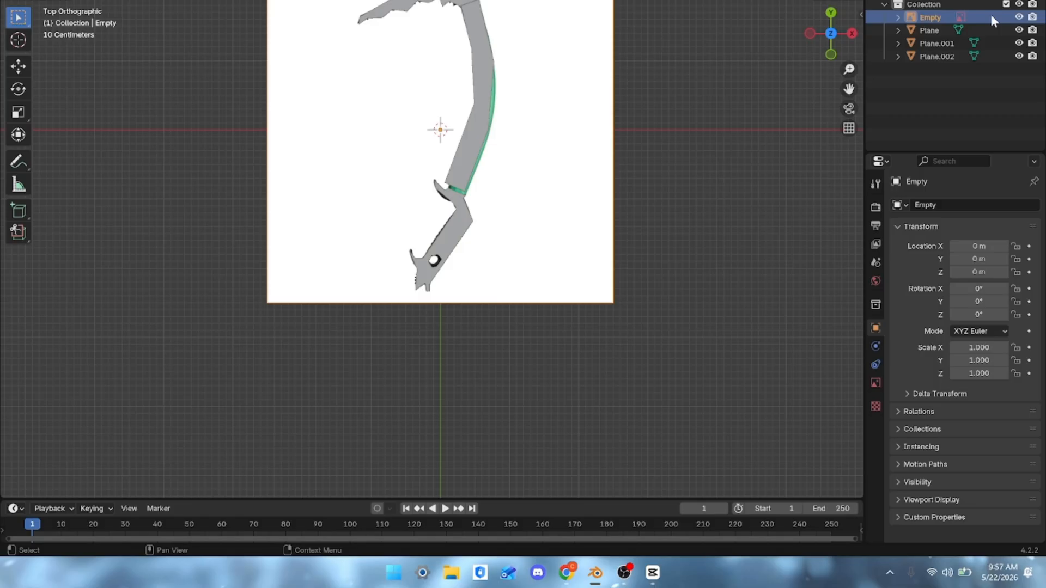
{"action": "key", "text": "x"}
{"action": "key", "text": "ctrl+z"}
{"action": "key", "text": "ctrl+z"}
{"action": "key", "text": "ctrl+z"}
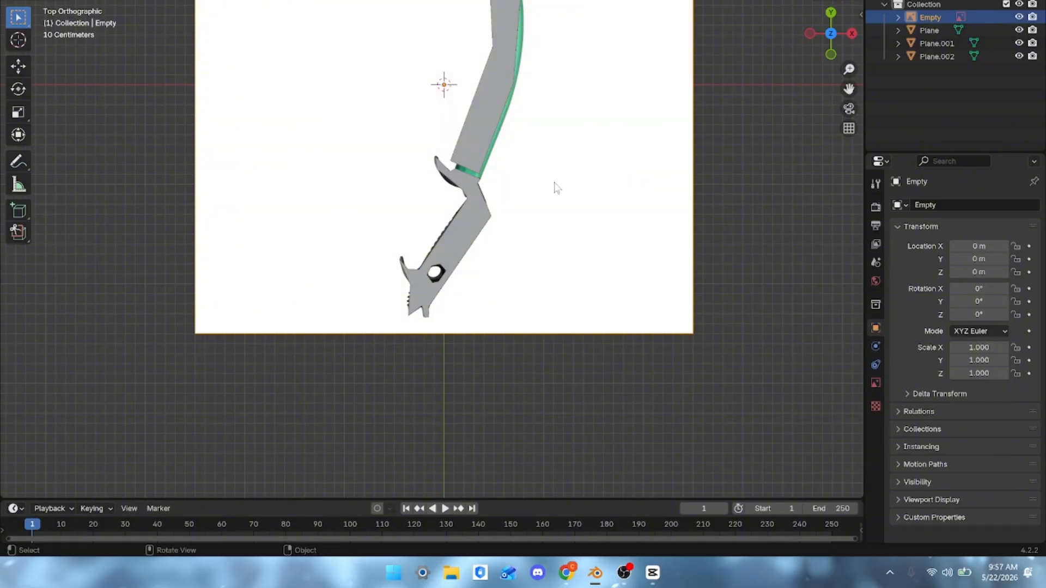
Move the handle up against the shaft's lower end, to about X -0.188 m and Y -1.342 m.
{"action": "left_click", "coordinate": [477, 214]}
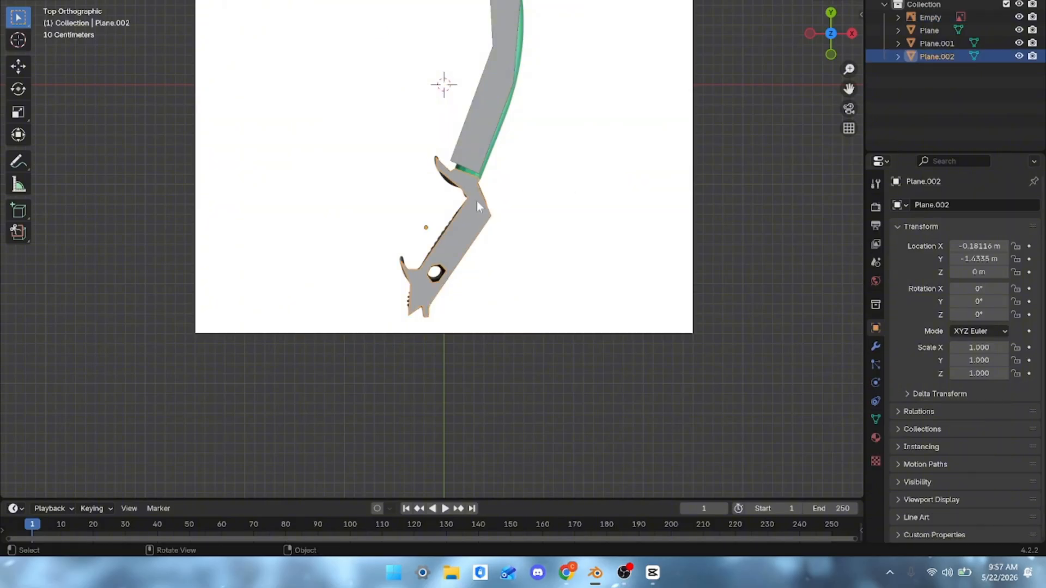
{"action": "key", "text": "g"}
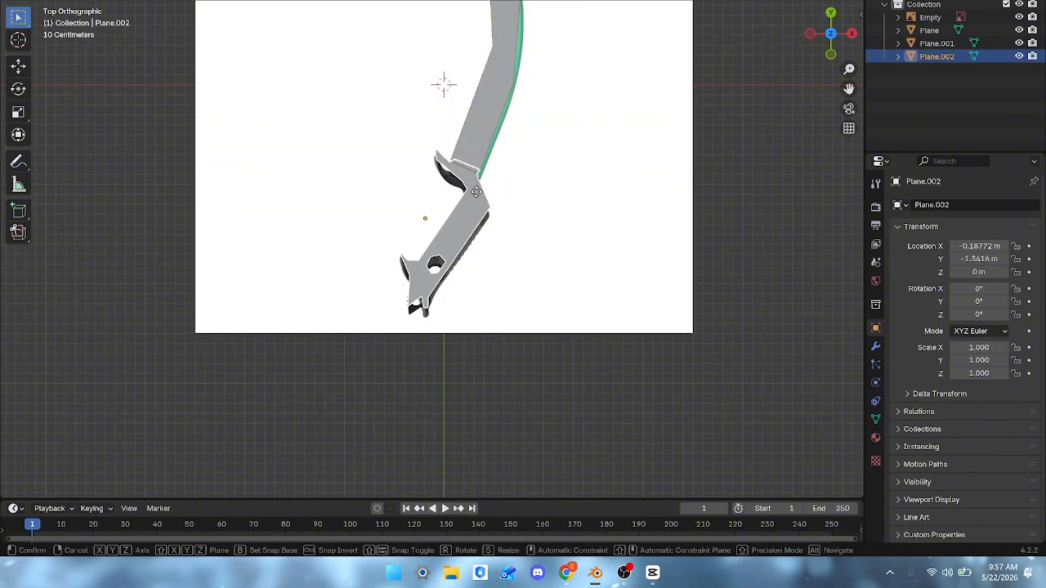
{"action": "left_click", "coordinate": [476, 192]}
{"action": "key", "text": "g"}
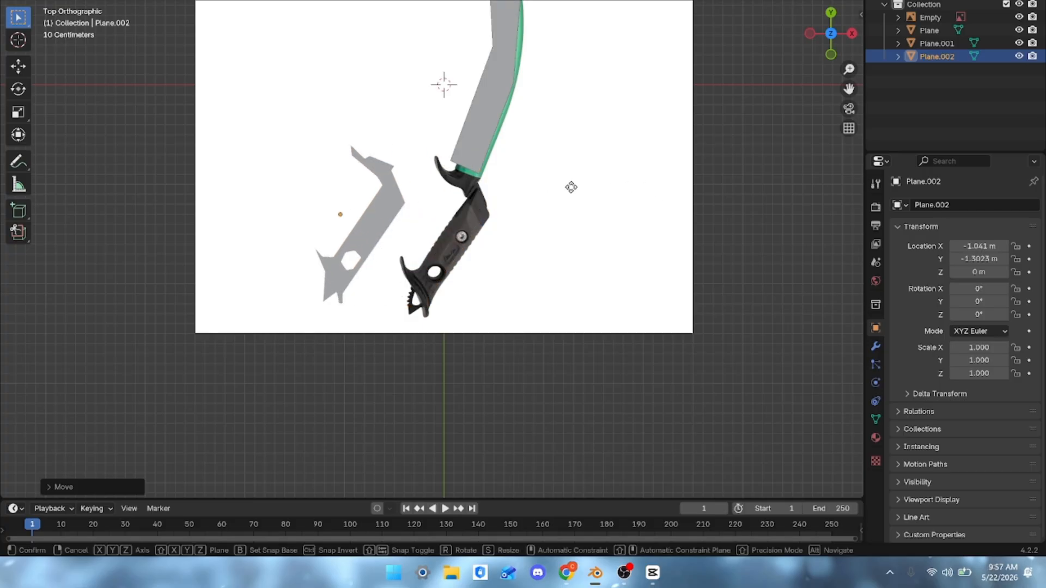
{"action": "left_click", "coordinate": [599, 208]}
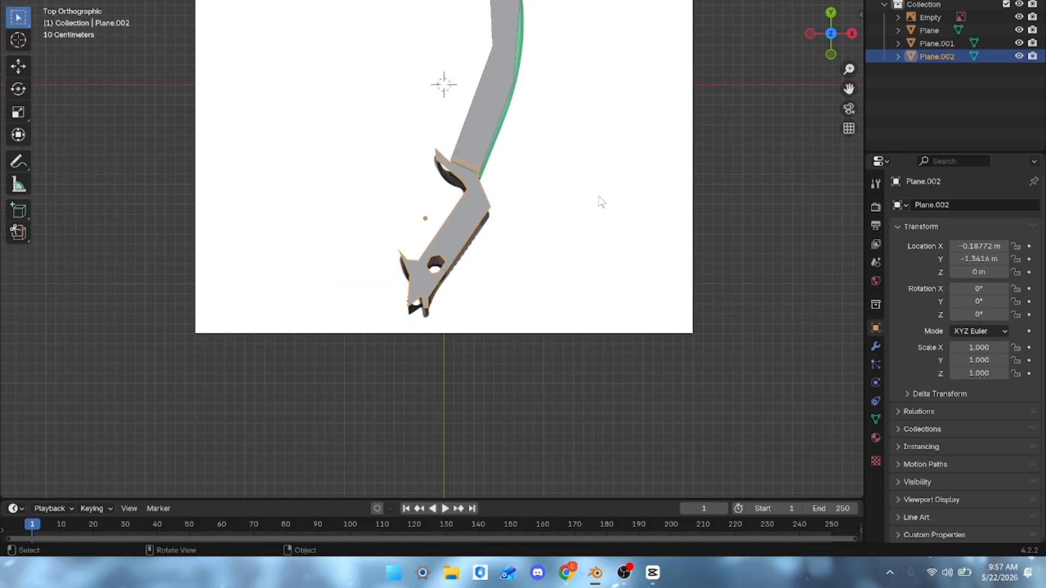
{"action": "left_click", "coordinate": [804, 170]}
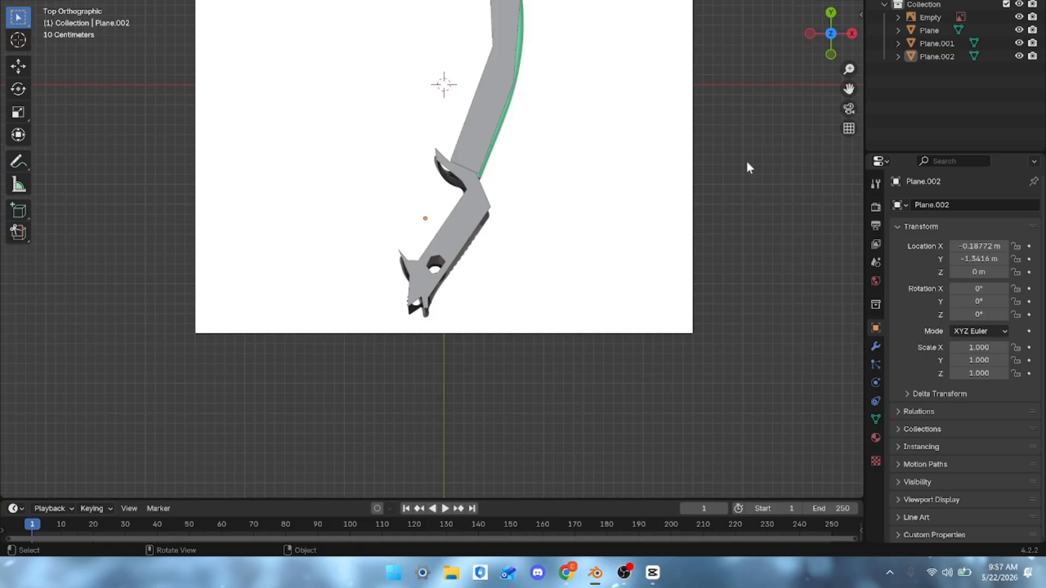
Delete the reference image empty from the scene, keeping only the three mesh planes.
{"action": "scroll", "coordinate": [741, 159], "scroll_direction": "up", "scroll_amount": 1}
{"action": "scroll", "coordinate": [736, 160], "scroll_direction": "down", "scroll_amount": 1}
{"action": "scroll", "coordinate": [855, 116], "scroll_direction": "down", "scroll_amount": 3}
{"action": "scroll", "coordinate": [855, 116], "scroll_direction": "down", "scroll_amount": 2}
{"action": "left_click", "coordinate": [957, 17]}
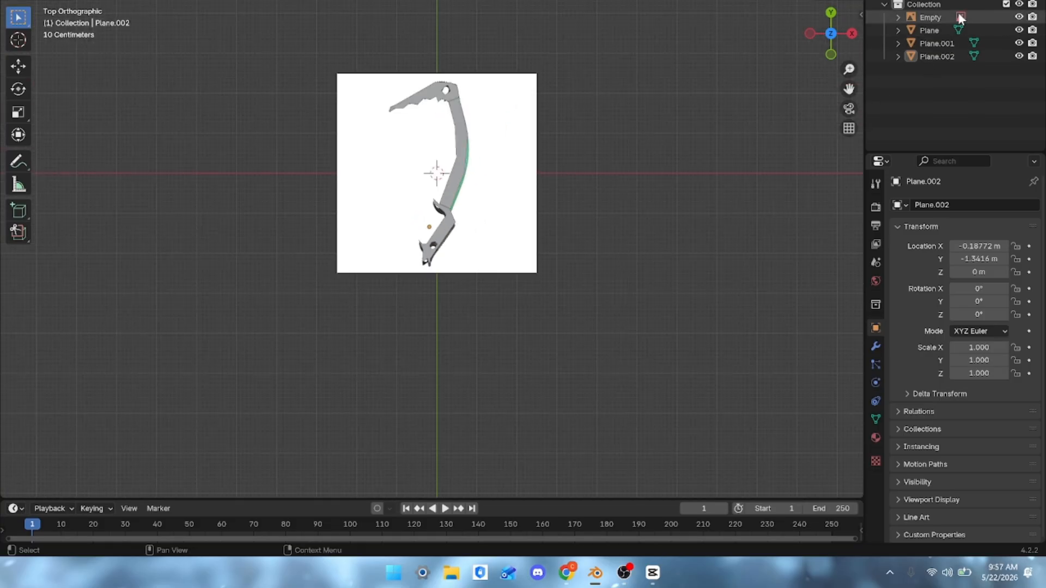
{"action": "left_click", "coordinate": [960, 18]}
{"action": "key", "text": "x"}
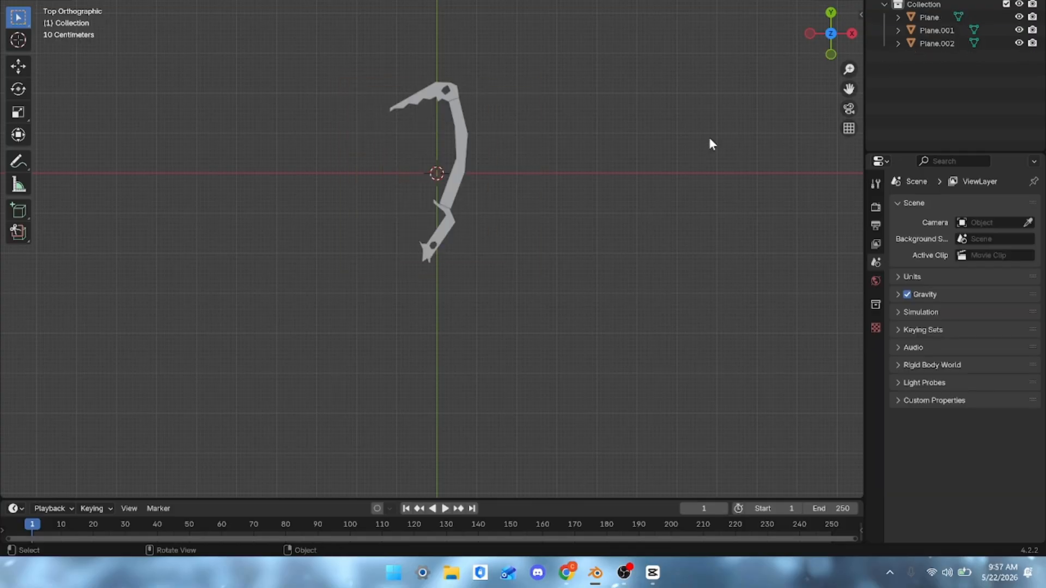
In the left orthographic view, extrude the entire head mesh slightly upward to give it thickness, and return to Object Mode.
{"action": "middle_click_drag", "start_coordinate": [572, 189], "coordinate": [556, 200]}
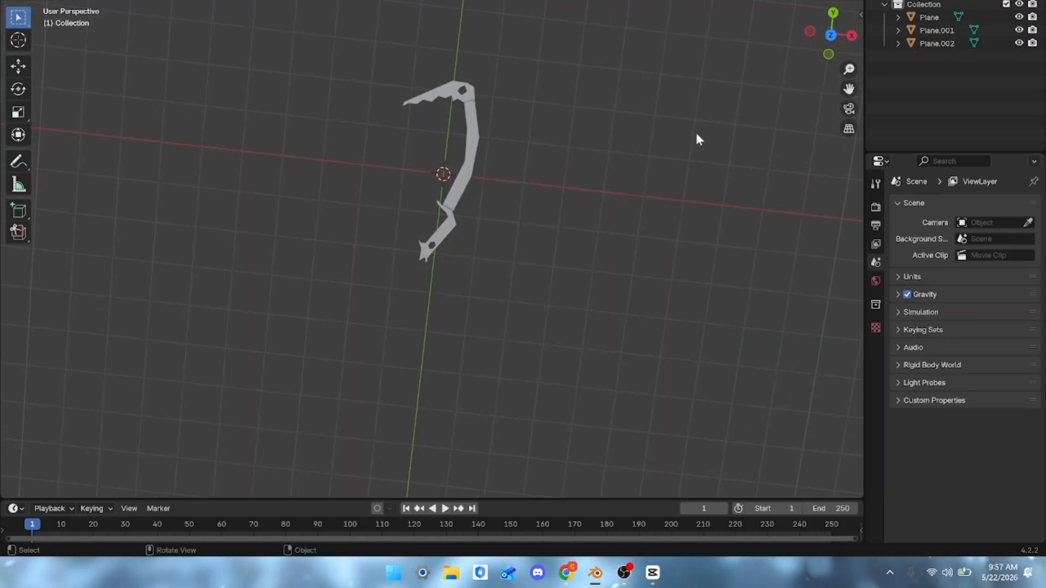
{"action": "left_click", "coordinate": [806, 33]}
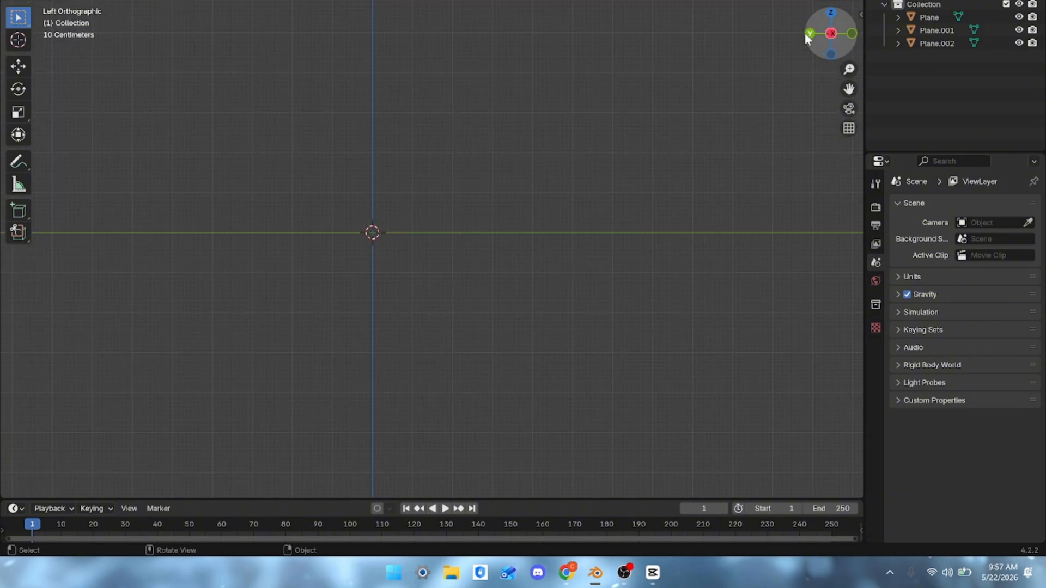
{"action": "left_click", "coordinate": [950, 17]}
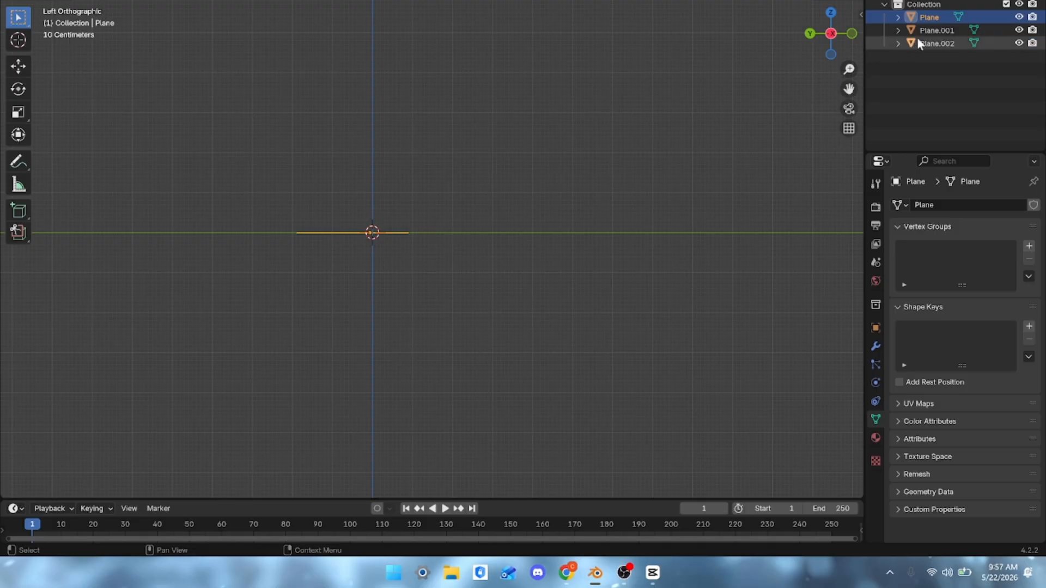
{"action": "left_click", "coordinate": [931, 30]}
{"action": "middle_click_drag", "start_coordinate": [606, 176], "coordinate": [579, 247]}
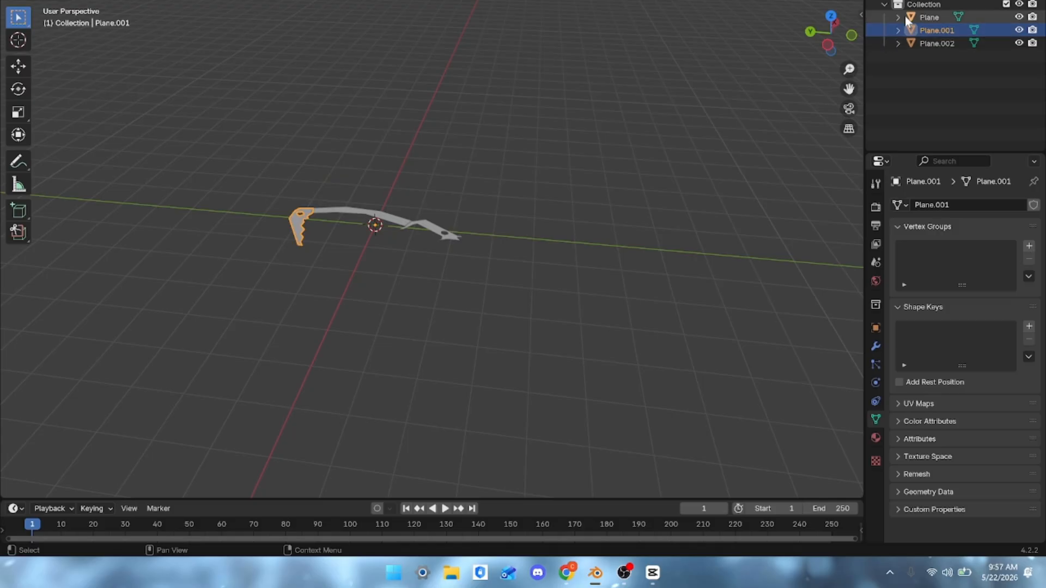
{"action": "left_click", "coordinate": [827, 44]}
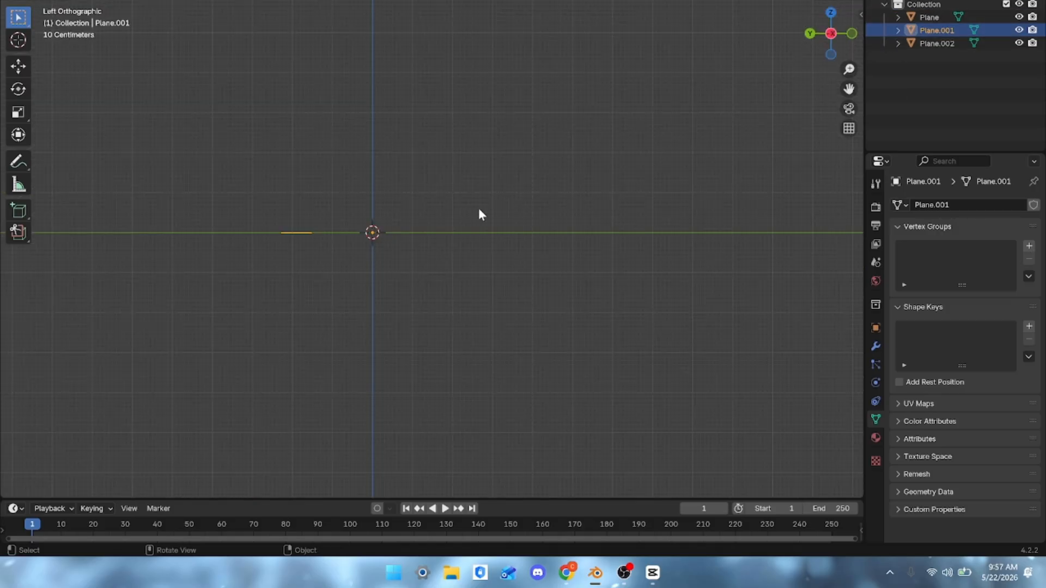
{"action": "key", "text": "Tab"}
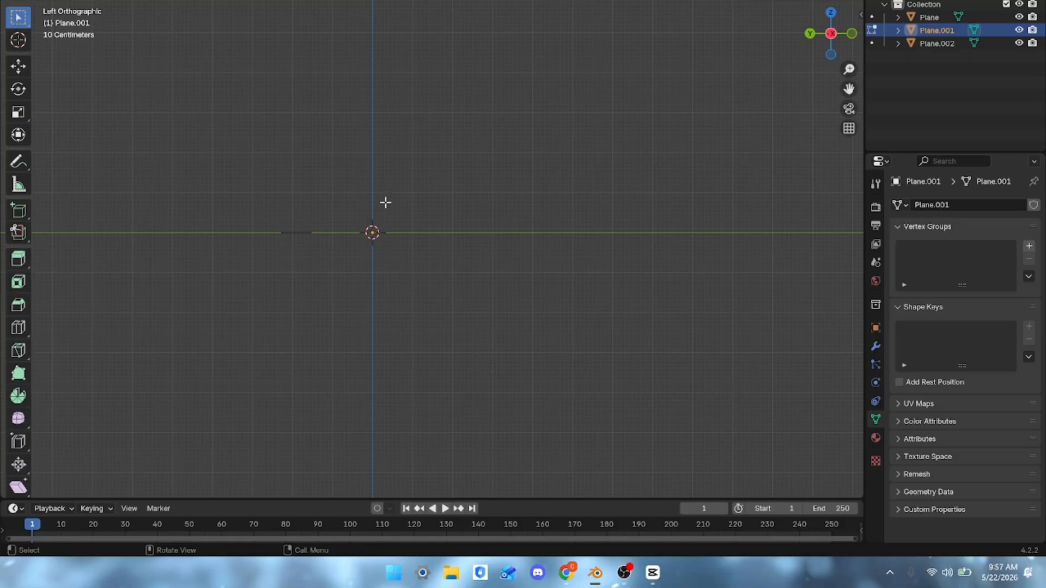
{"action": "key", "text": "a"}
{"action": "key", "text": "e"}
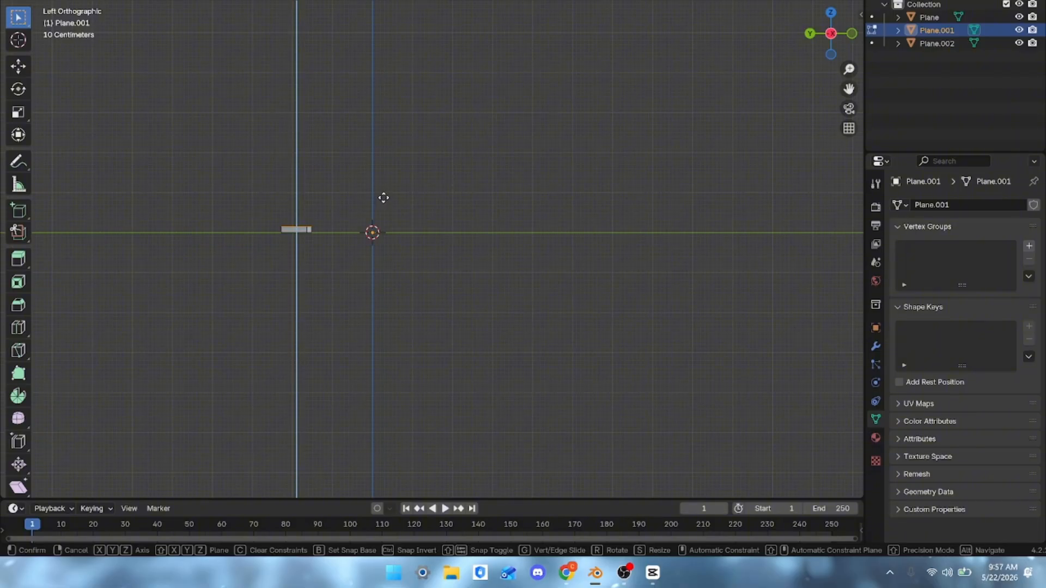
{"action": "left_click", "coordinate": [383, 197]}
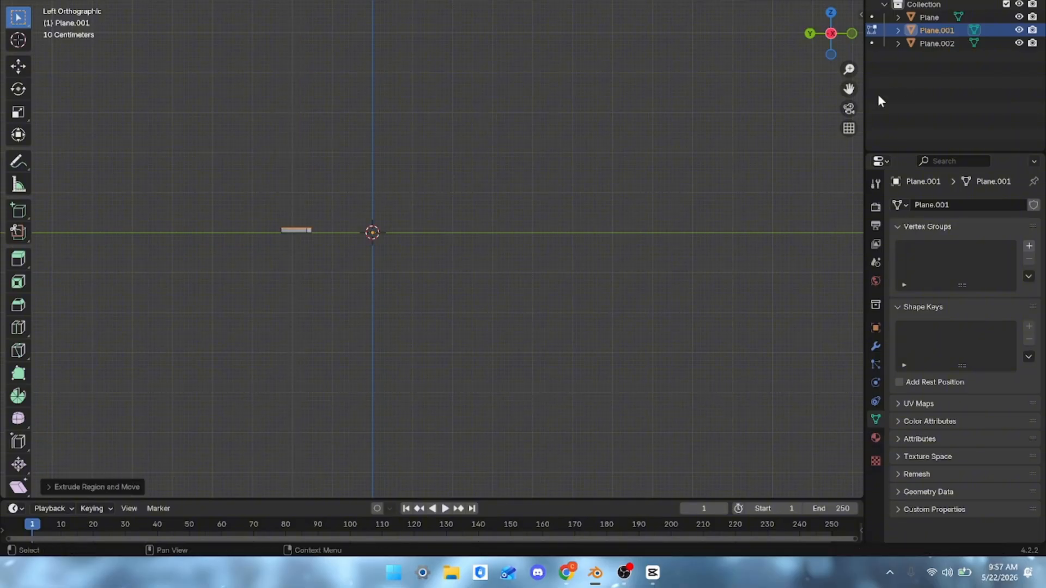
{"action": "key", "text": "Tab"}
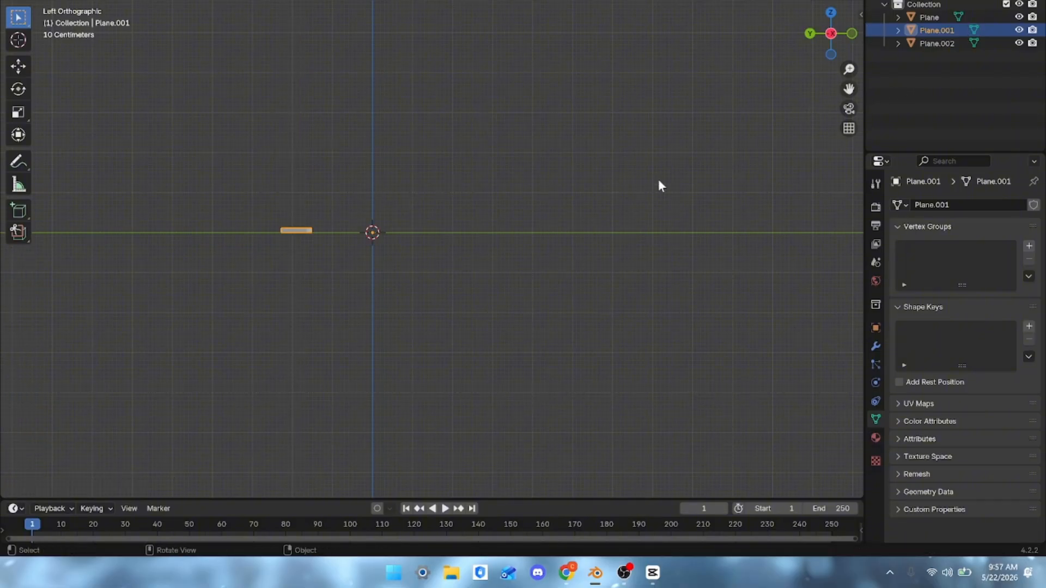
Extrude the entire handle mesh upward to about the same thickness as the head and return to Object Mode.
{"action": "left_click", "coordinate": [929, 42]}
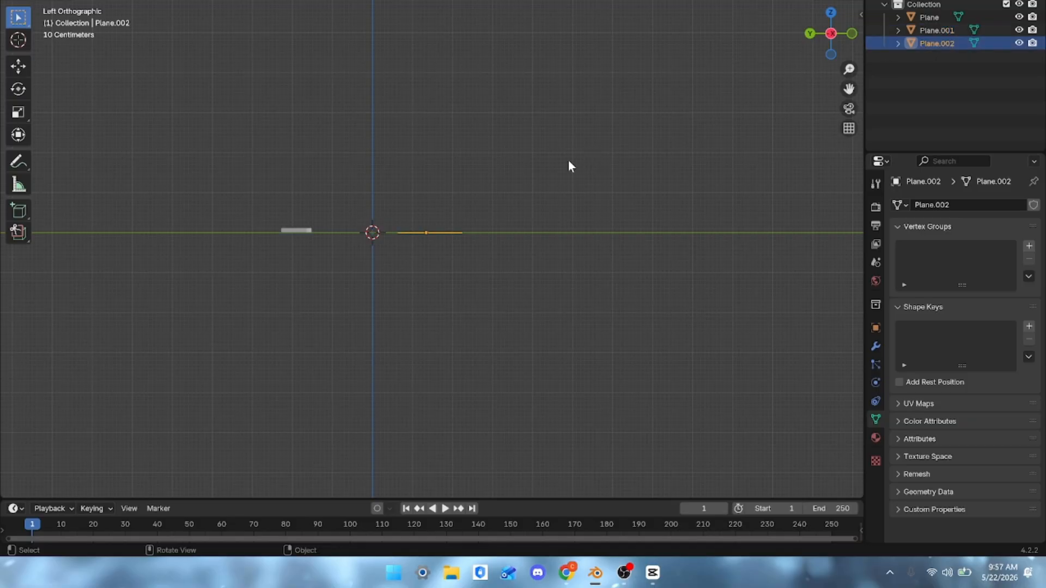
{"action": "key", "text": "Tab"}
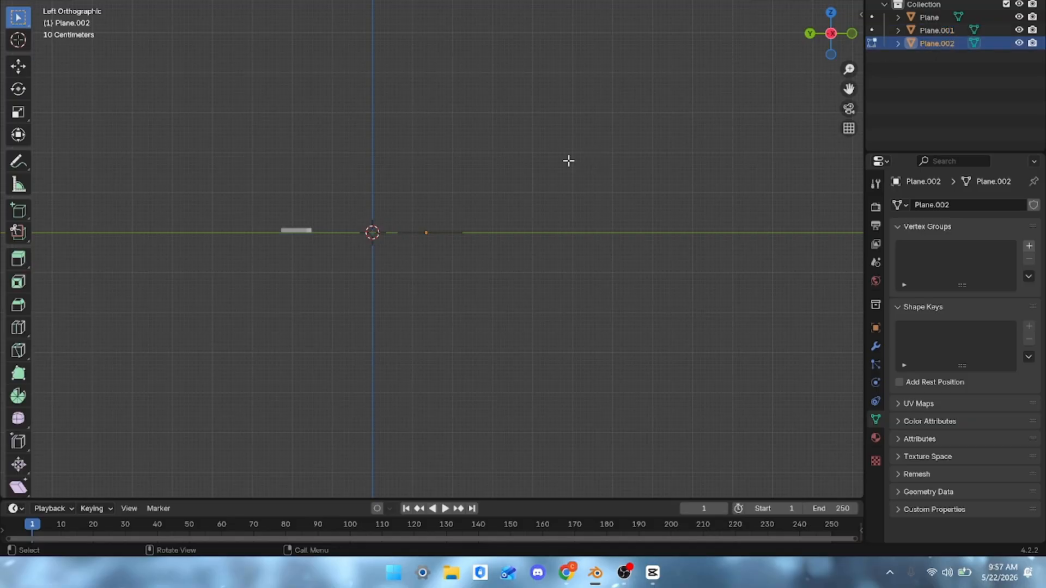
{"action": "key", "text": "a"}
{"action": "key", "text": "e"}
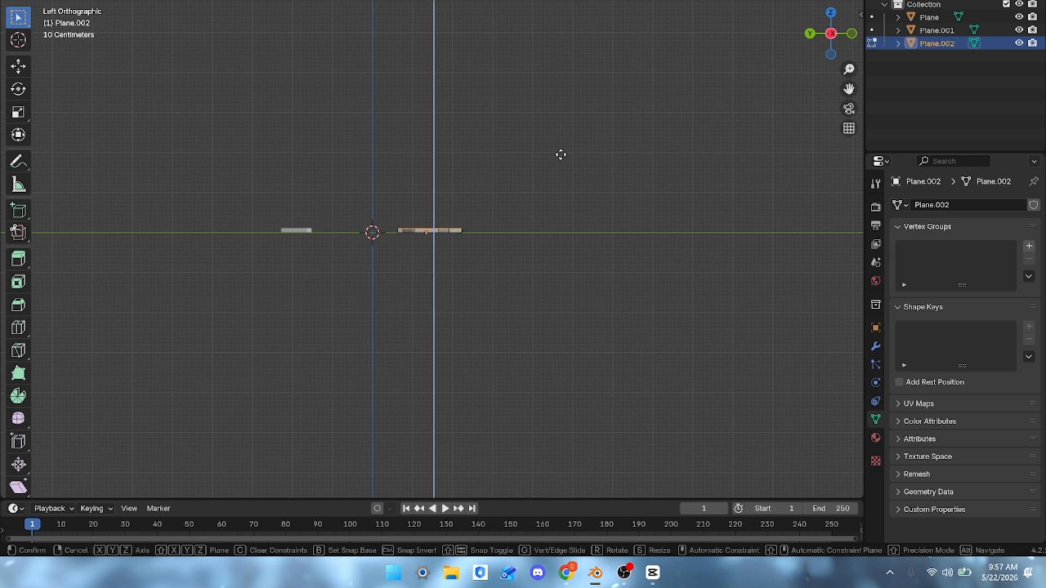
{"action": "left_click", "coordinate": [560, 154]}
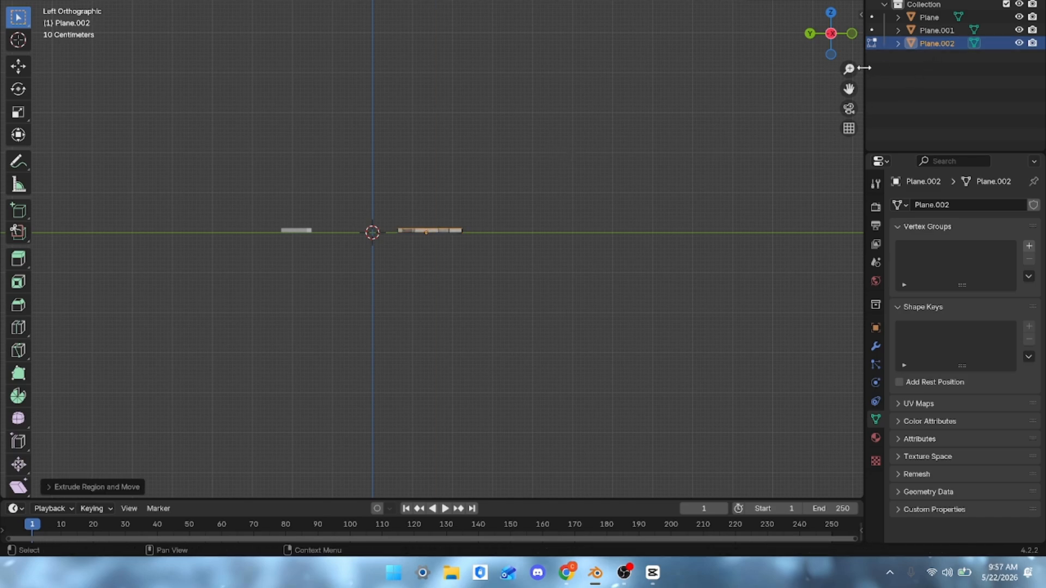
{"action": "key", "text": "Tab"}
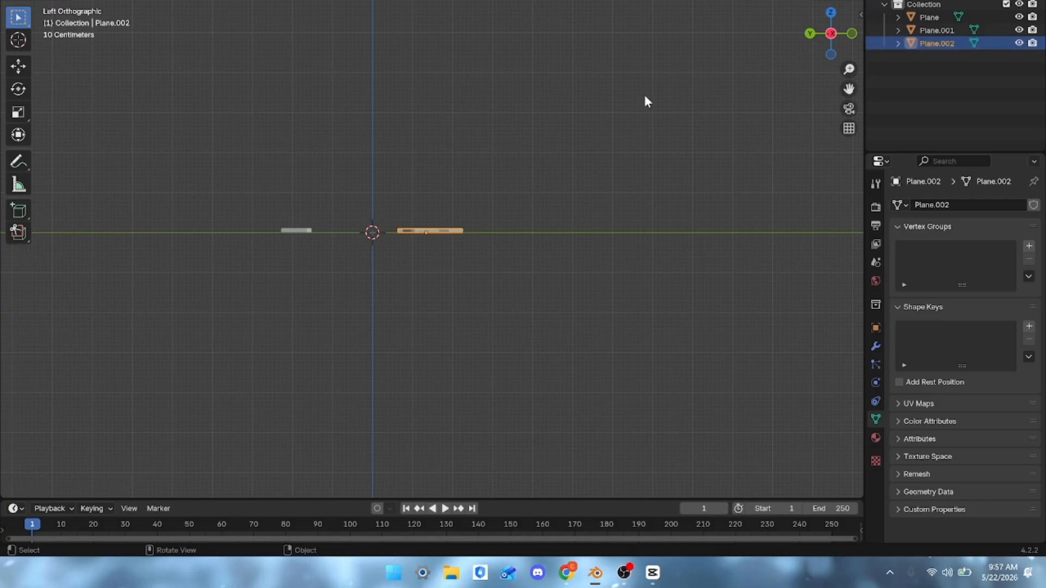
Raise the entire shaft mesh slightly along Z to about mid-thickness of the head and handle, and return to Object Mode.
{"action": "left_click", "coordinate": [928, 28]}
{"action": "left_click", "coordinate": [928, 17]}
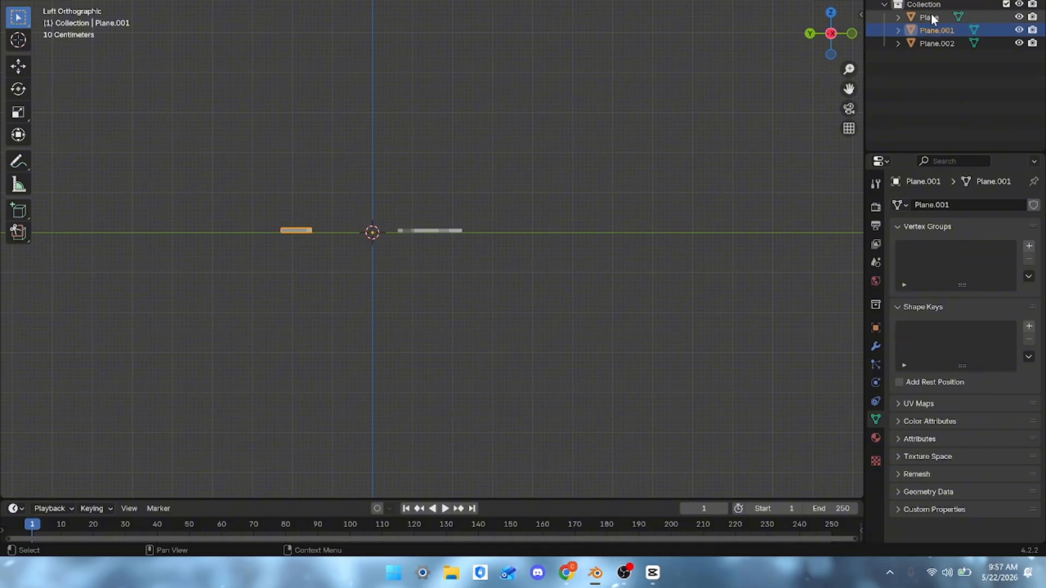
{"action": "key", "text": "Tab"}
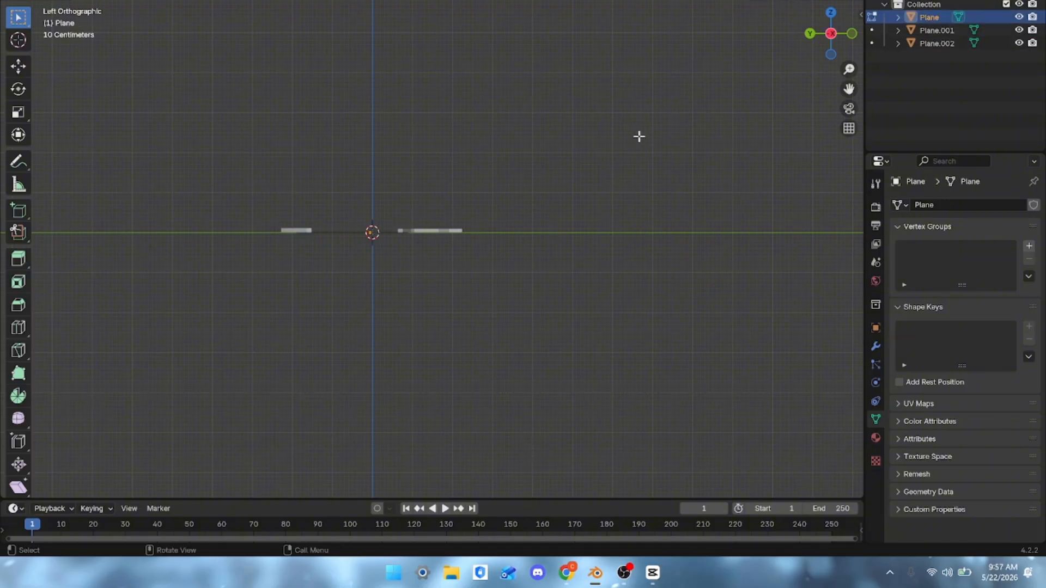
{"action": "key", "text": "a"}
{"action": "key", "text": "g"}
{"action": "key", "text": "z"}
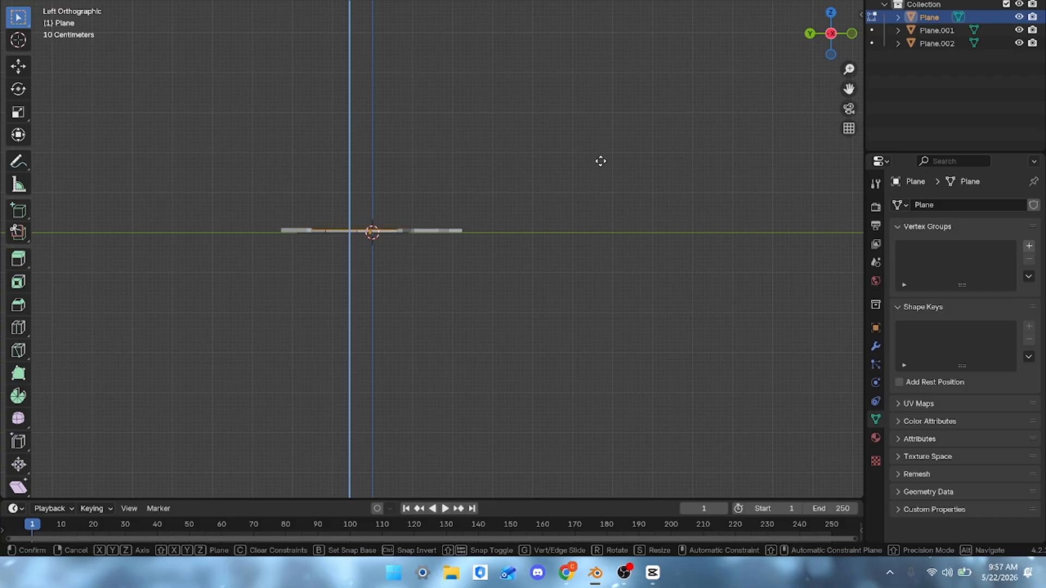
{"action": "left_click", "coordinate": [599, 161]}
{"action": "key", "text": "Tab"}
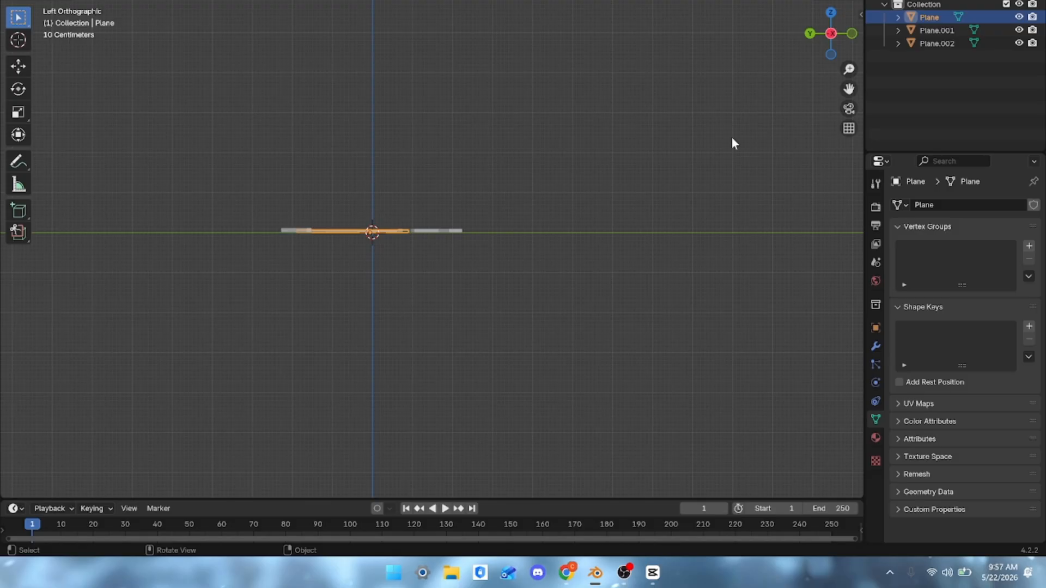
Adjust the handle's height along the Z axis with the Move tool to line it up with the shaft's end.
{"action": "left_click", "coordinate": [697, 158]}
{"action": "middle_click_drag", "start_coordinate": [516, 241], "coordinate": [520, 289]}
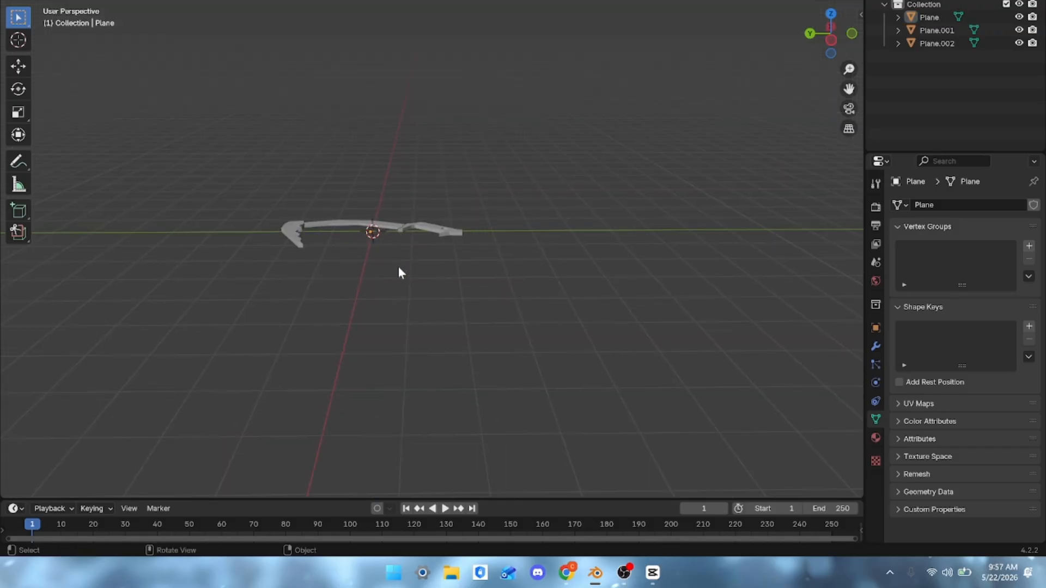
{"action": "left_click", "coordinate": [443, 231]}
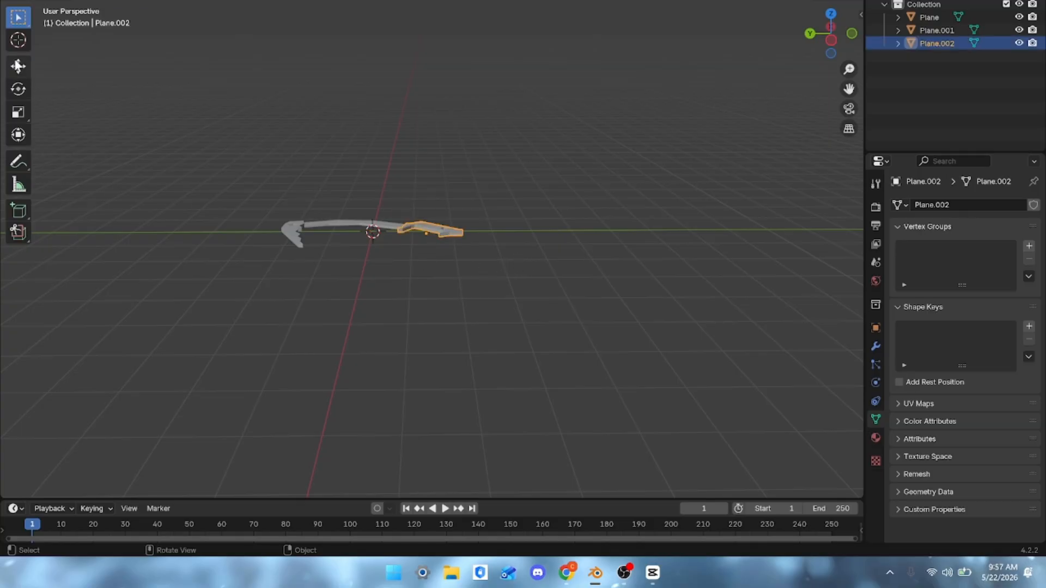
{"action": "left_click", "coordinate": [18, 66]}
{"action": "middle_click_drag", "start_coordinate": [316, 280], "coordinate": [501, 287]}
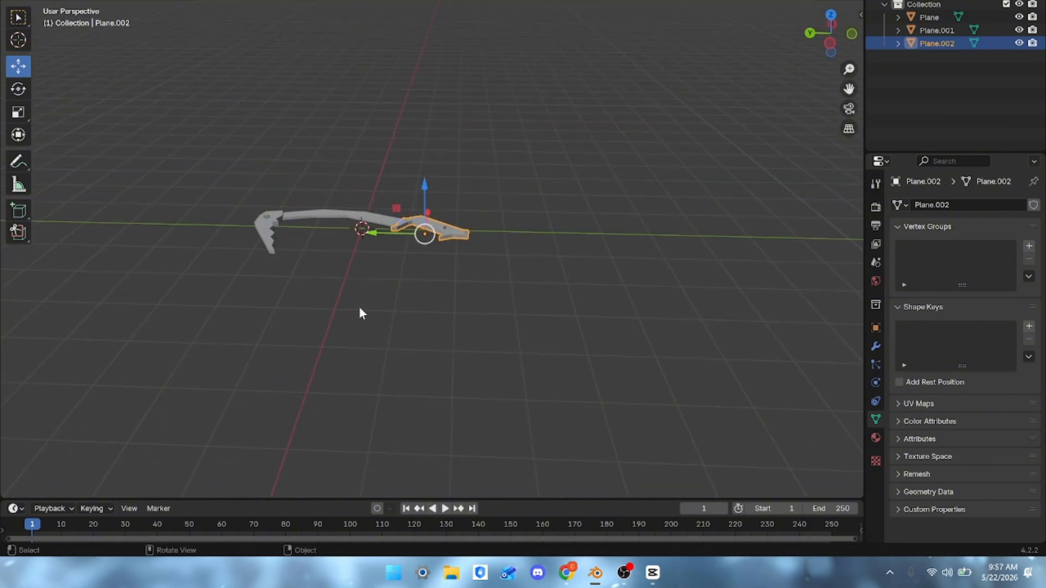
{"action": "middle_click_drag", "start_coordinate": [359, 311], "coordinate": [466, 256]}
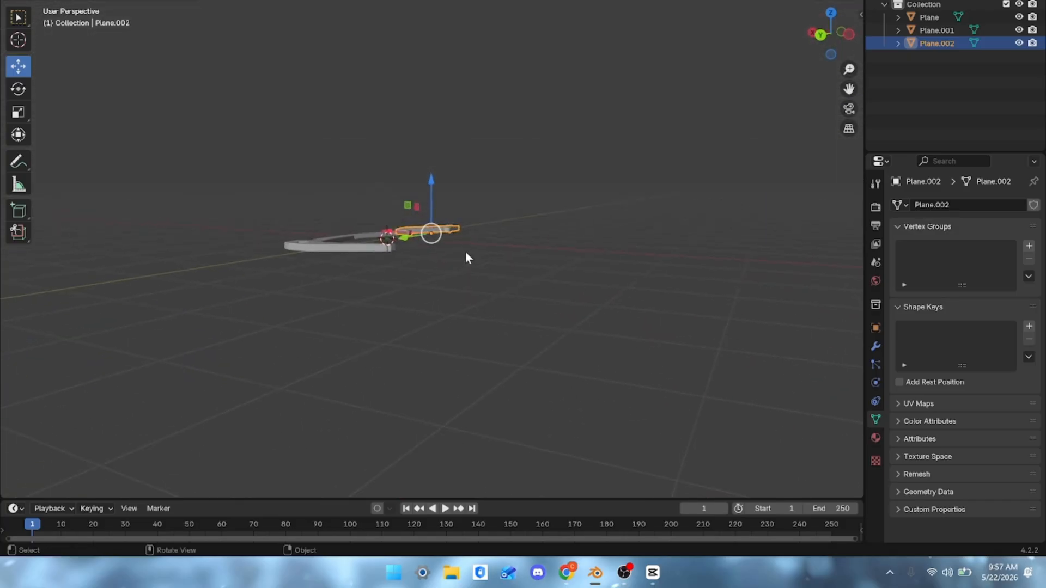
{"action": "left_click_drag", "start_coordinate": [436, 184], "coordinate": [412, 253]}
{"action": "scroll", "coordinate": [408, 267], "scroll_direction": "up", "scroll_amount": 5}
{"action": "scroll", "coordinate": [404, 284], "scroll_direction": "up", "scroll_amount": 2}
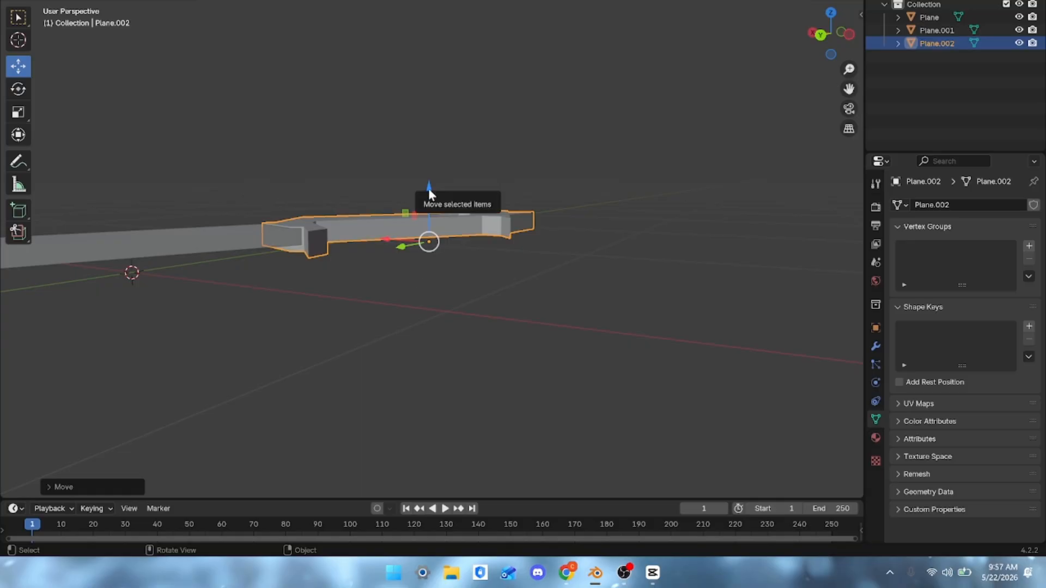
{"action": "left_click_drag", "start_coordinate": [428, 191], "coordinate": [426, 185]}
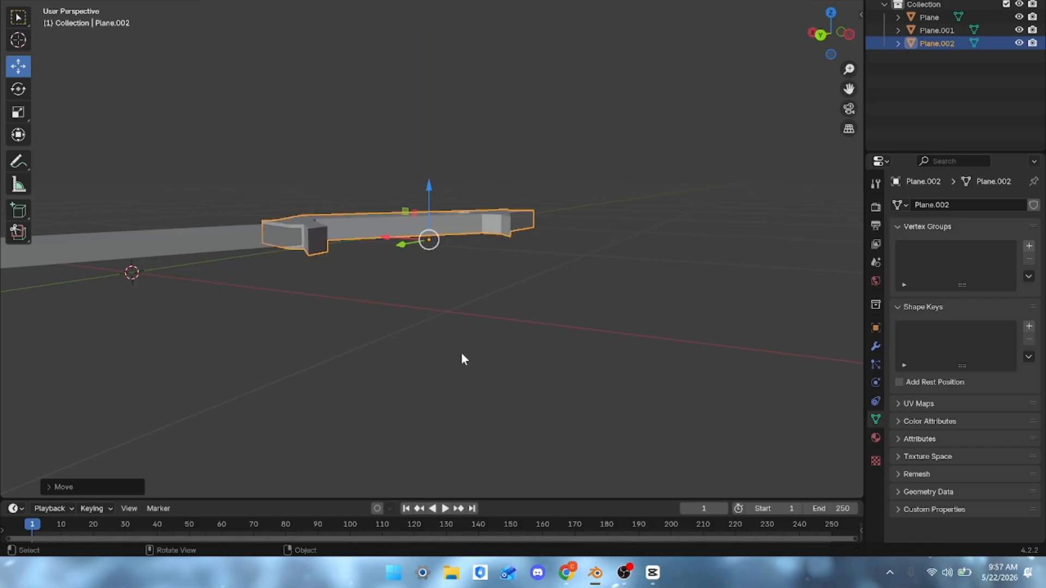
Lower the head slightly along the Z axis with the Move tool to line it up with the shaft.
{"action": "middle_click_drag", "start_coordinate": [461, 355], "coordinate": [295, 375]}
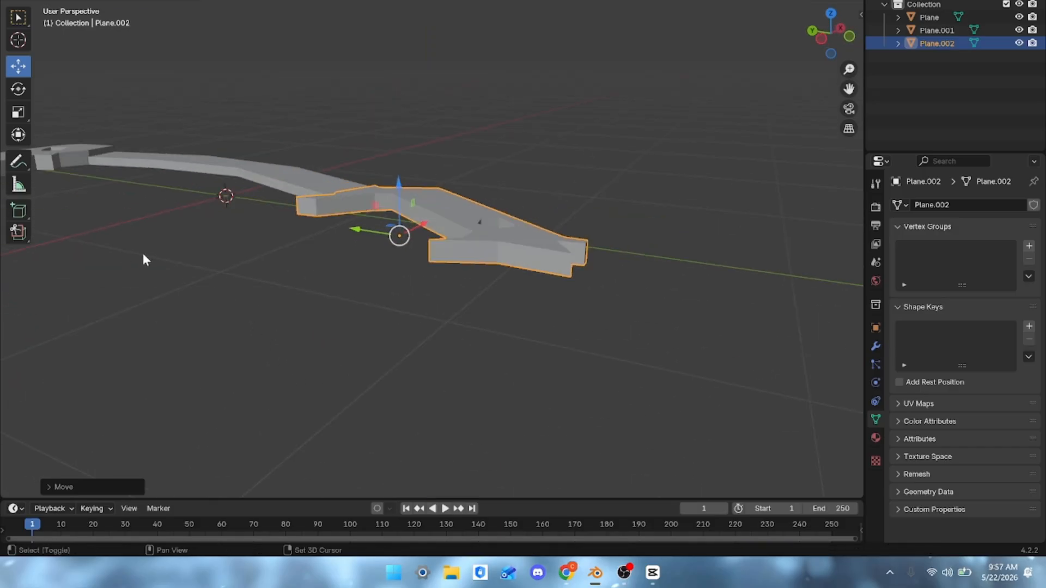
{"action": "middle_click_drag", "start_coordinate": [271, 274], "coordinate": [326, 278], "text": "shift"}
{"action": "middle_click_drag", "start_coordinate": [208, 284], "coordinate": [567, 362], "text": "shift"}
{"action": "left_click", "coordinate": [259, 215]}
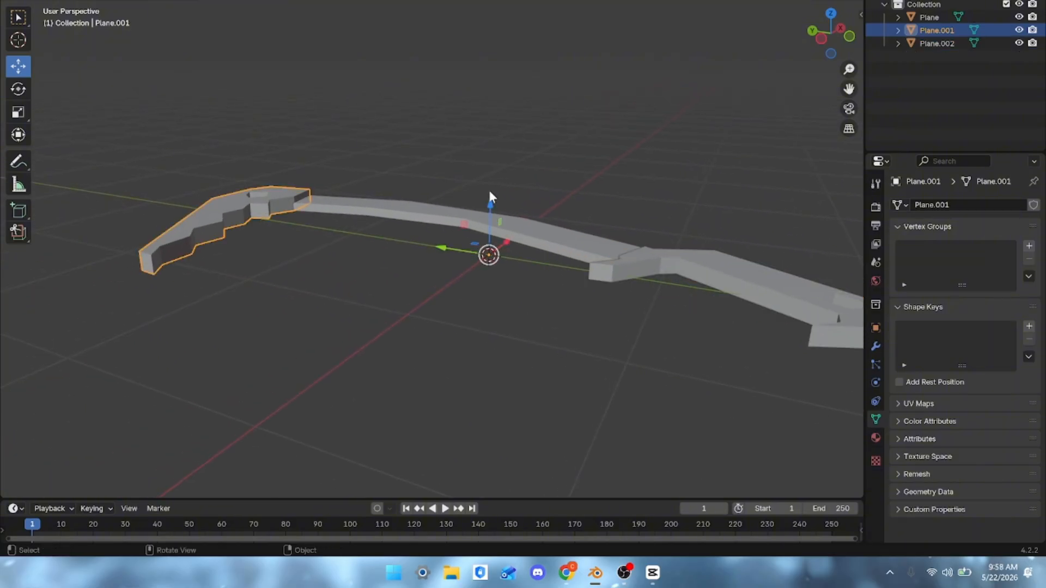
{"action": "left_click_drag", "start_coordinate": [490, 200], "coordinate": [497, 210]}
{"action": "left_click", "coordinate": [392, 149]}
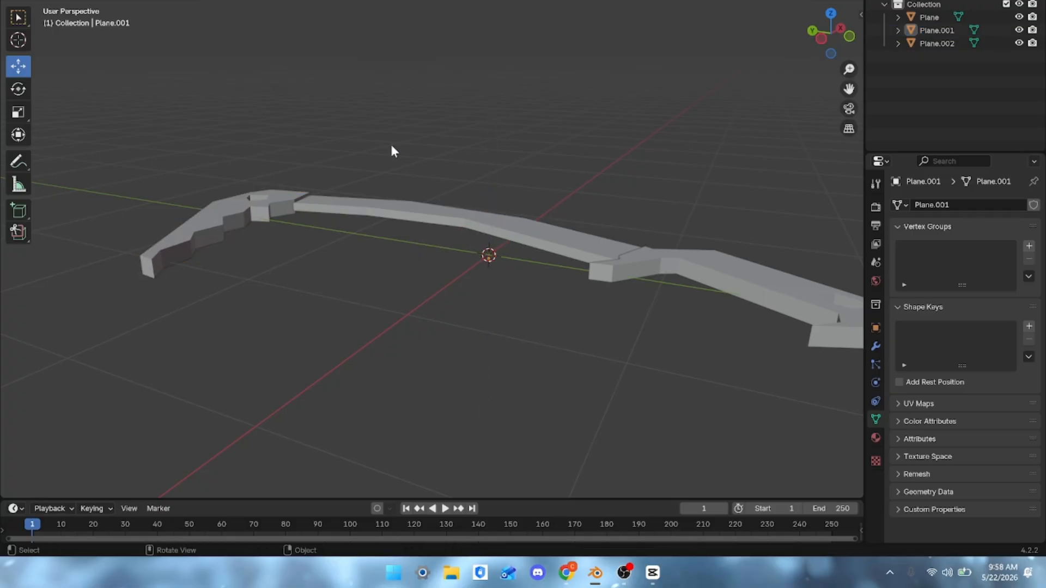
Give the shaft a new material with a strongly saturated yellow base color.
{"action": "scroll", "coordinate": [399, 158], "scroll_direction": "down", "scroll_amount": 3}
{"action": "middle_click_drag", "start_coordinate": [375, 316], "coordinate": [437, 351]}
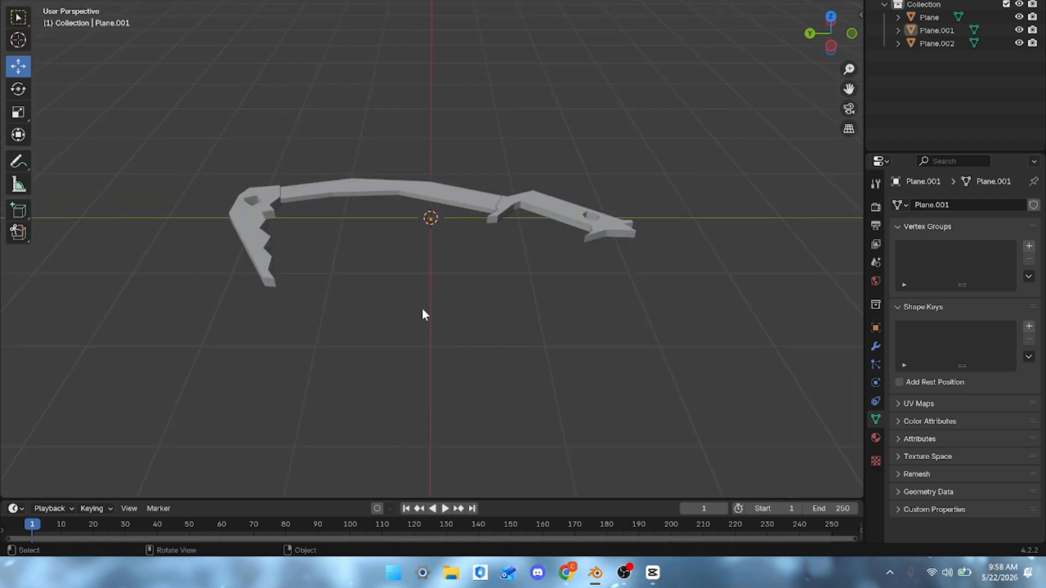
{"action": "mouse_move", "coordinate": [403, 301]}
{"action": "middle_mouse_down"}
{"action": "mouse_move", "coordinate": [397, 362]}
{"action": "mouse_move", "coordinate": [407, 320]}
{"action": "middle_mouse_up"}
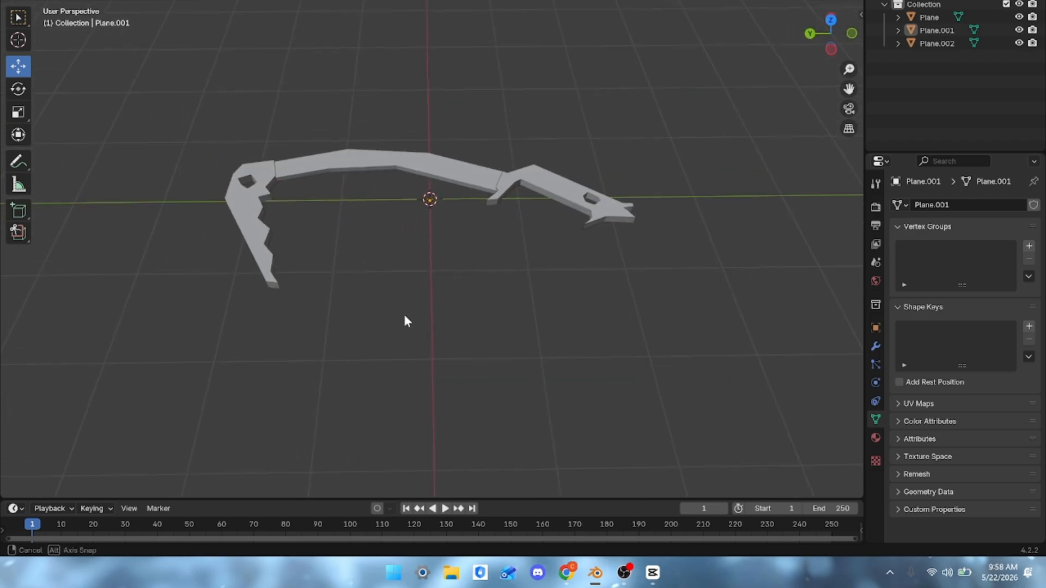
{"action": "scroll", "coordinate": [406, 321], "scroll_direction": "up", "scroll_amount": 1}
{"action": "scroll", "coordinate": [405, 321], "scroll_direction": "down", "scroll_amount": 2}
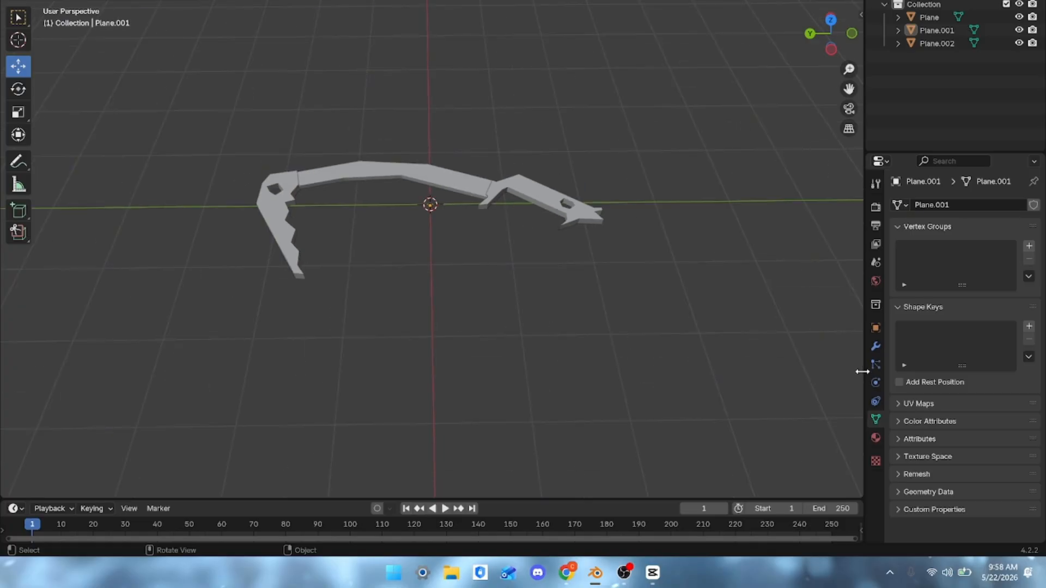
{"action": "left_click", "coordinate": [931, 18]}
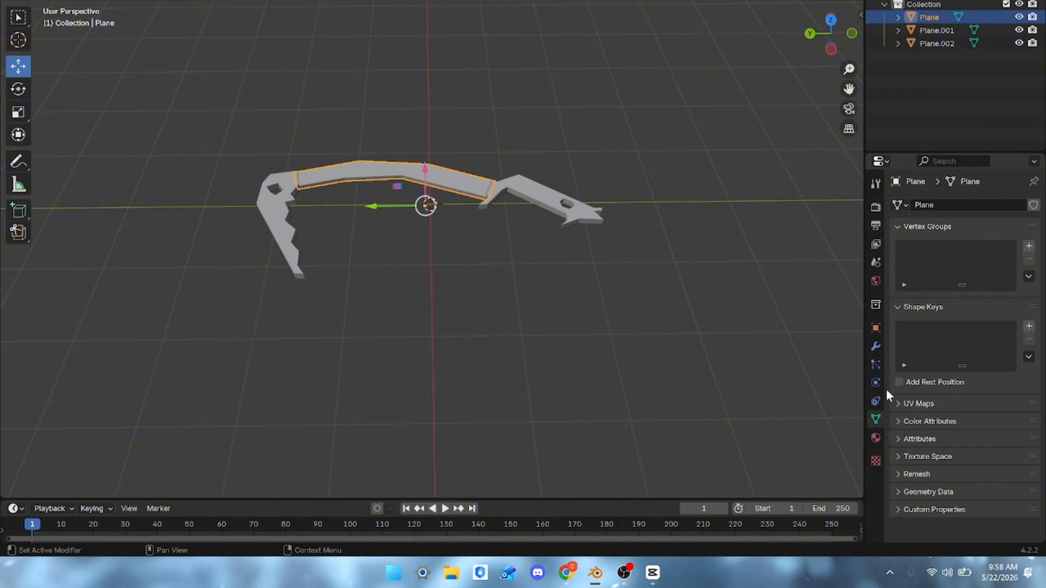
{"action": "left_click", "coordinate": [875, 438]}
{"action": "left_click", "coordinate": [965, 262]}
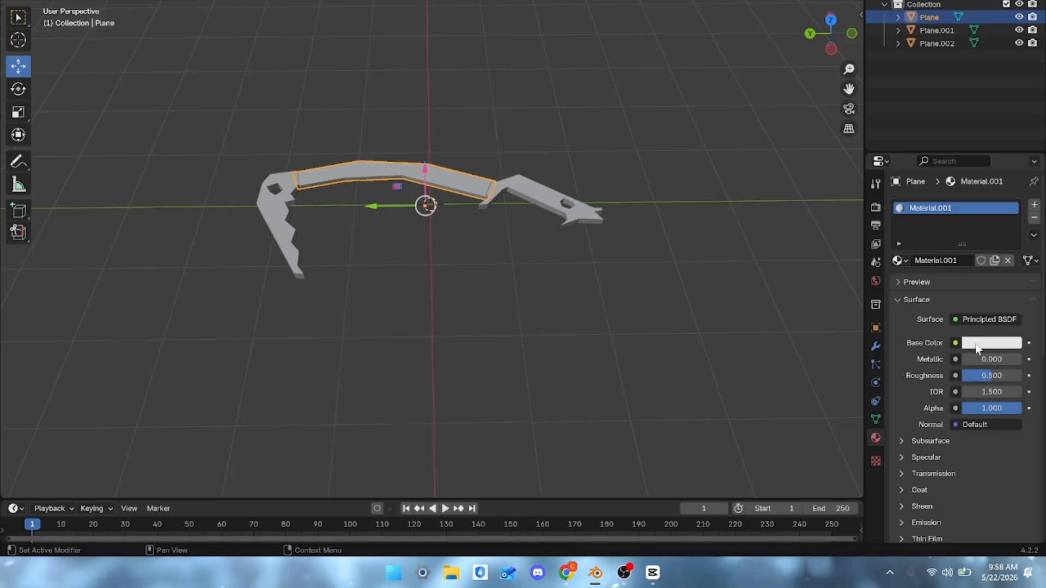
{"action": "left_click", "coordinate": [977, 344]}
{"action": "left_click", "coordinate": [901, 225]}
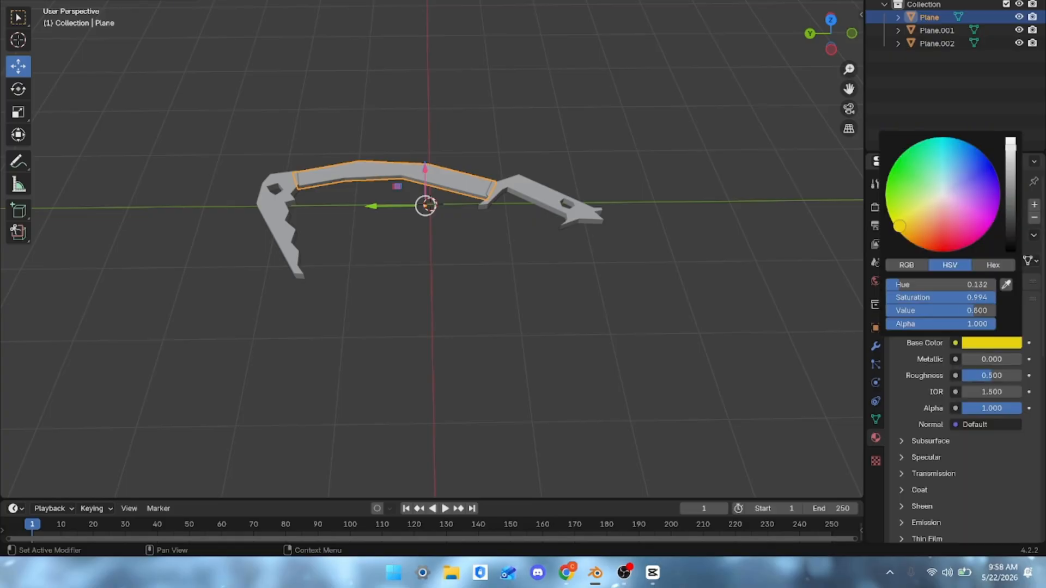
{"action": "left_click_drag", "start_coordinate": [899, 225], "coordinate": [896, 228]}
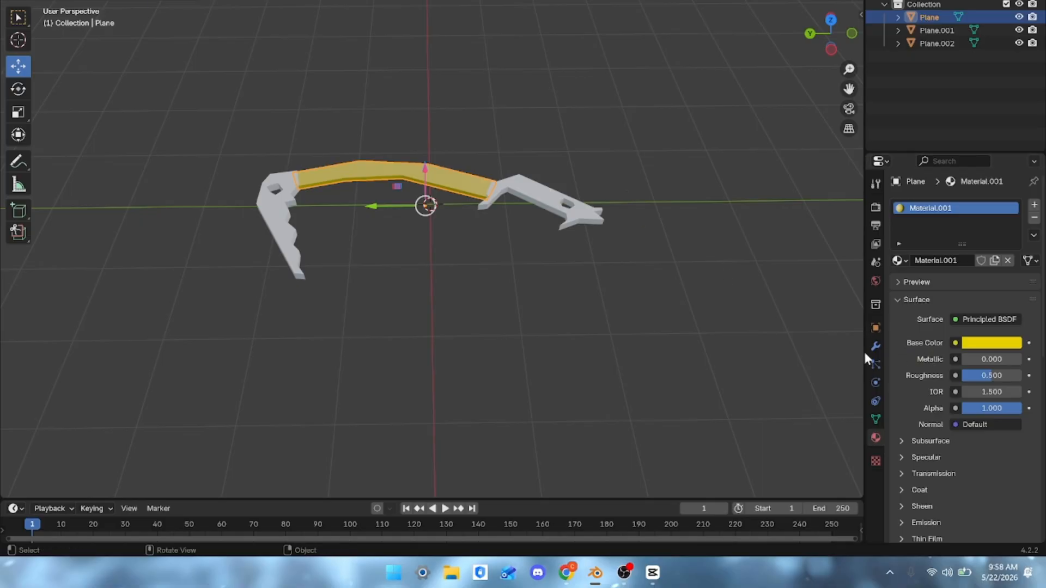
Give the handle a new material with a black base color and a Metallic value of 0.5.
{"action": "left_click", "coordinate": [557, 197]}
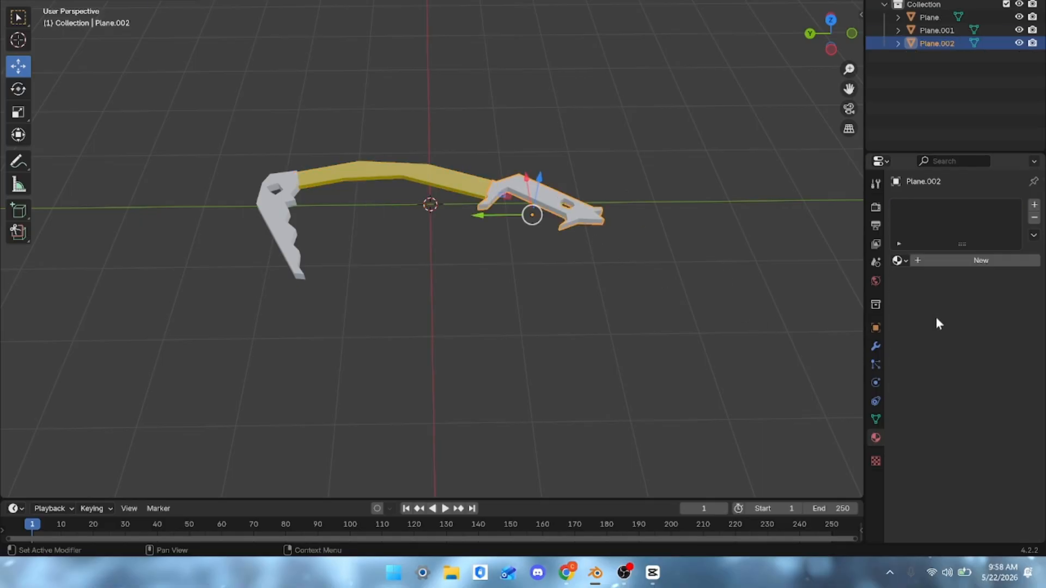
{"action": "left_click", "coordinate": [936, 261]}
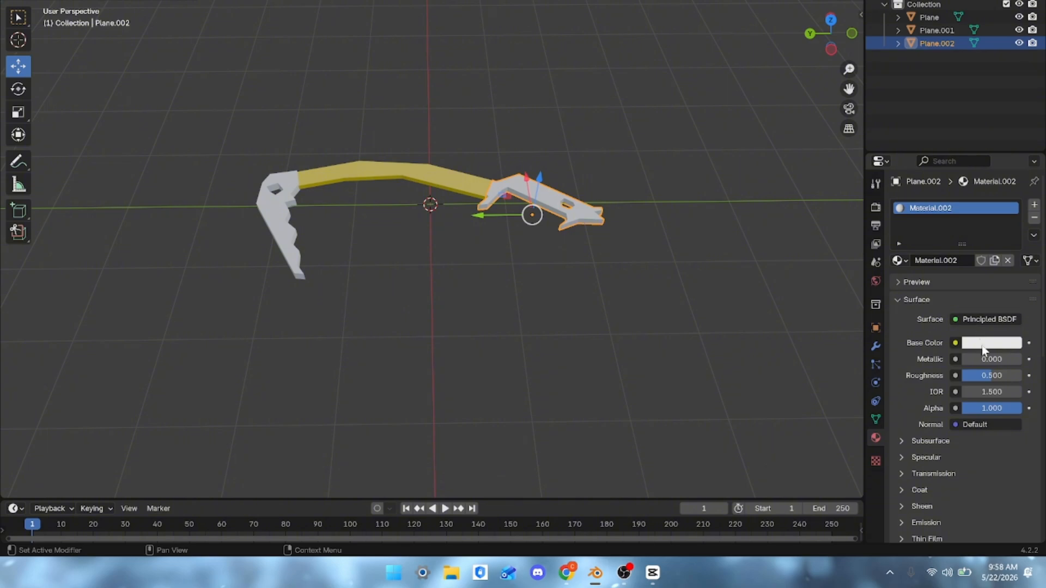
{"action": "left_click", "coordinate": [984, 344]}
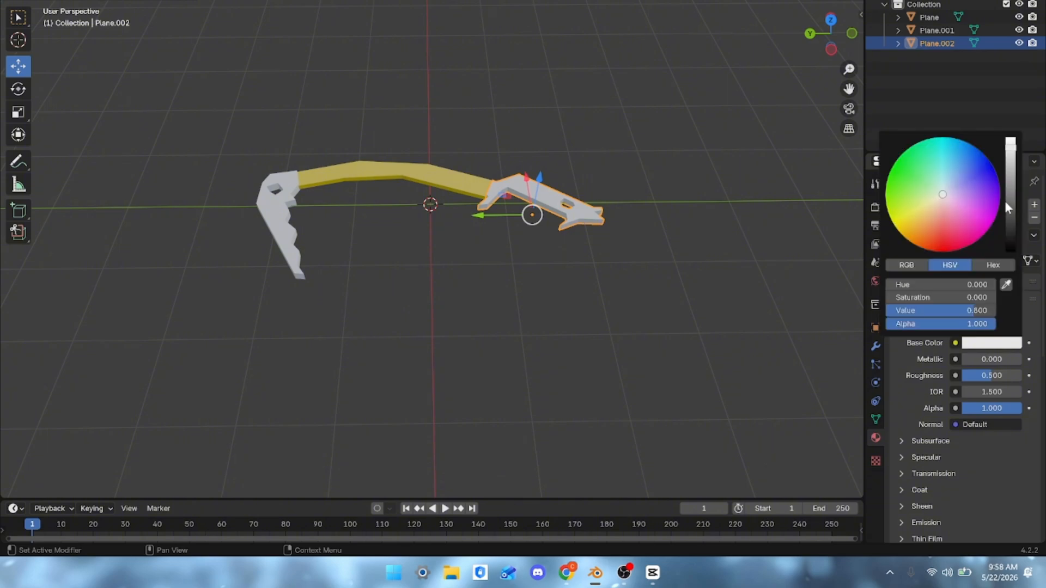
{"action": "left_click_drag", "start_coordinate": [1008, 204], "coordinate": [1009, 255]}
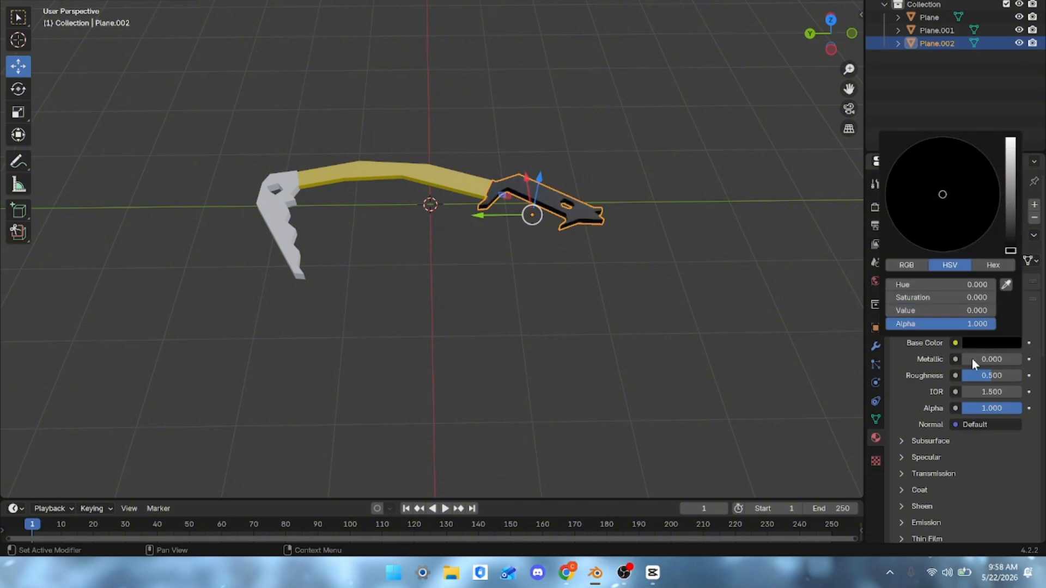
{"action": "left_click", "coordinate": [989, 362]}
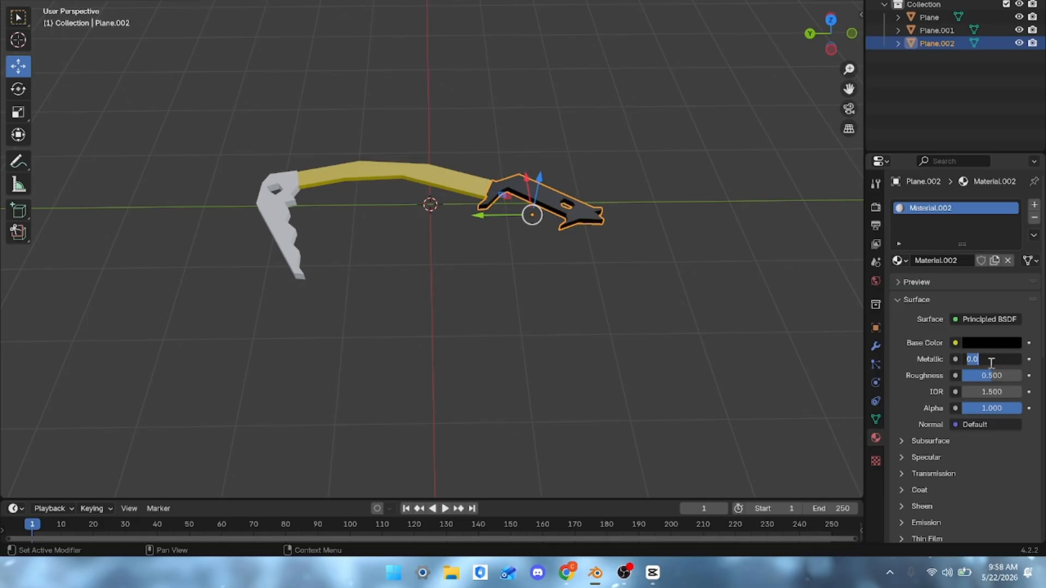
{"action": "type", "text": "0."}
{"action": "key", "text": "BackSpace"}
{"action": "type", "text": ".5"}
{"action": "key", "text": "Return"}
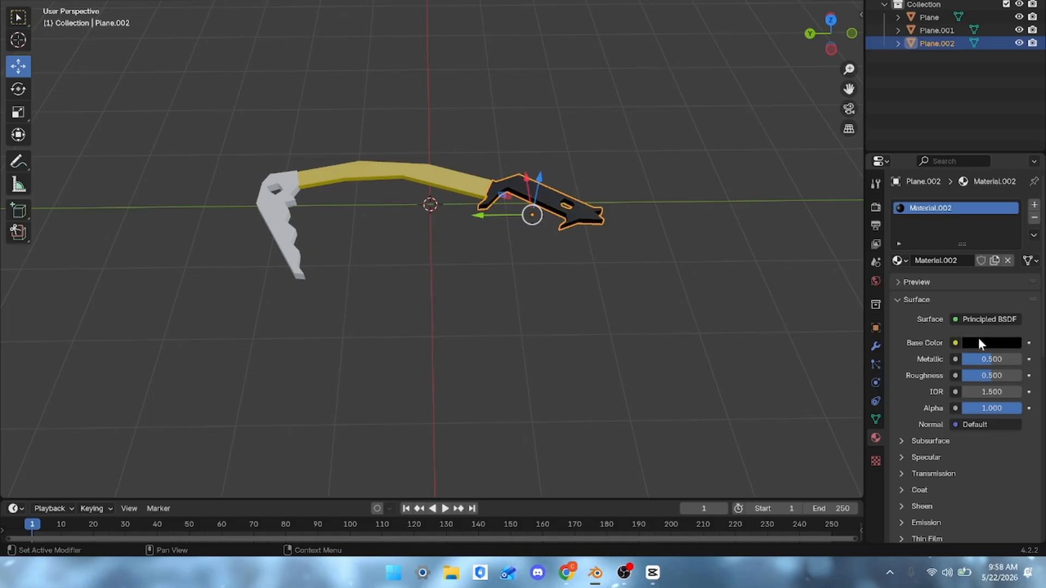
Give the head its own new material with a black base color and Metallic set to 0.5.
{"action": "left_click", "coordinate": [261, 212]}
{"action": "left_click", "coordinate": [928, 258]}
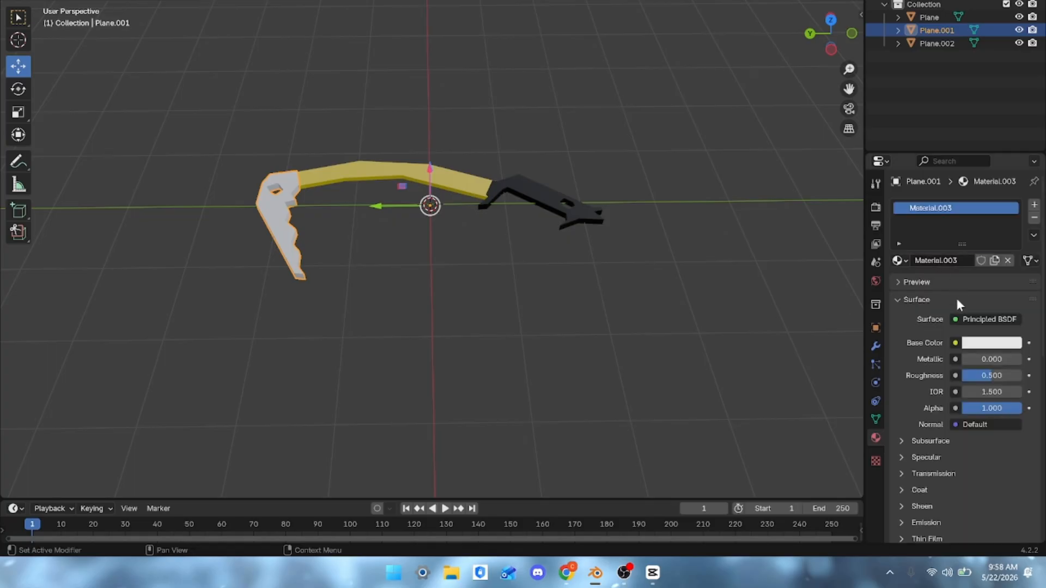
{"action": "left_click", "coordinate": [980, 344]}
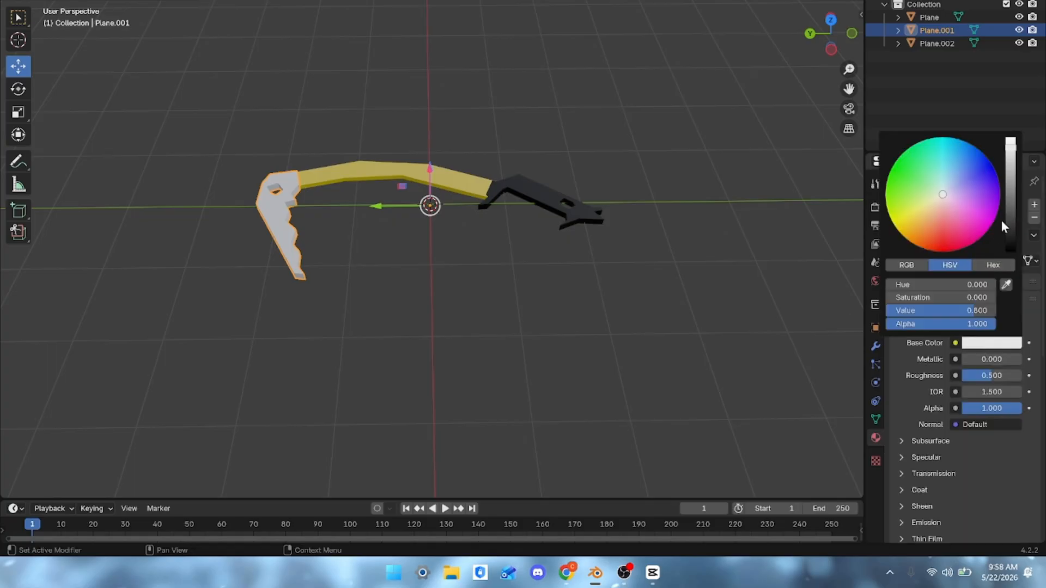
{"action": "left_click", "coordinate": [1010, 250]}
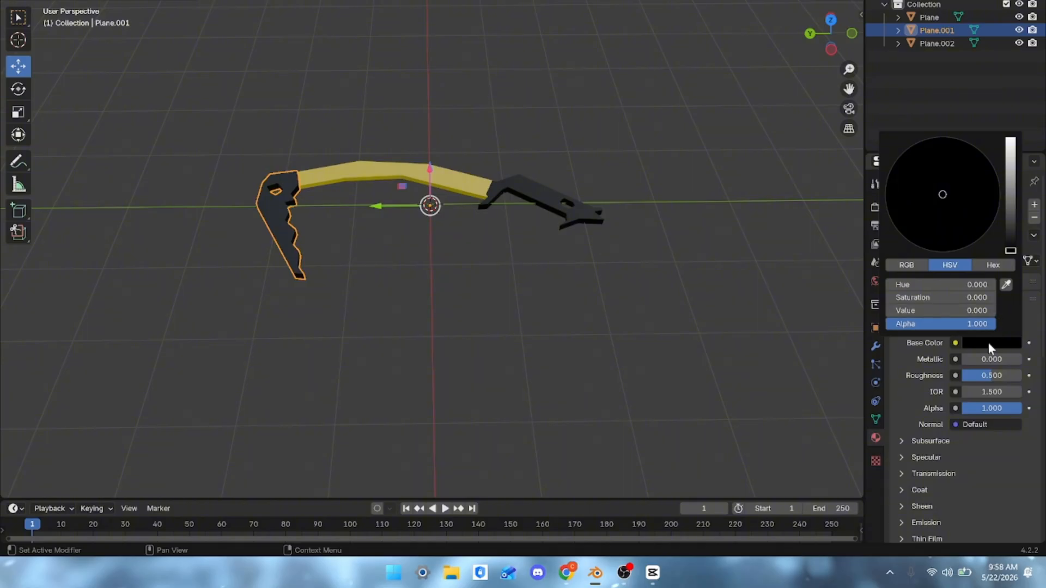
{"action": "left_click", "coordinate": [987, 359]}
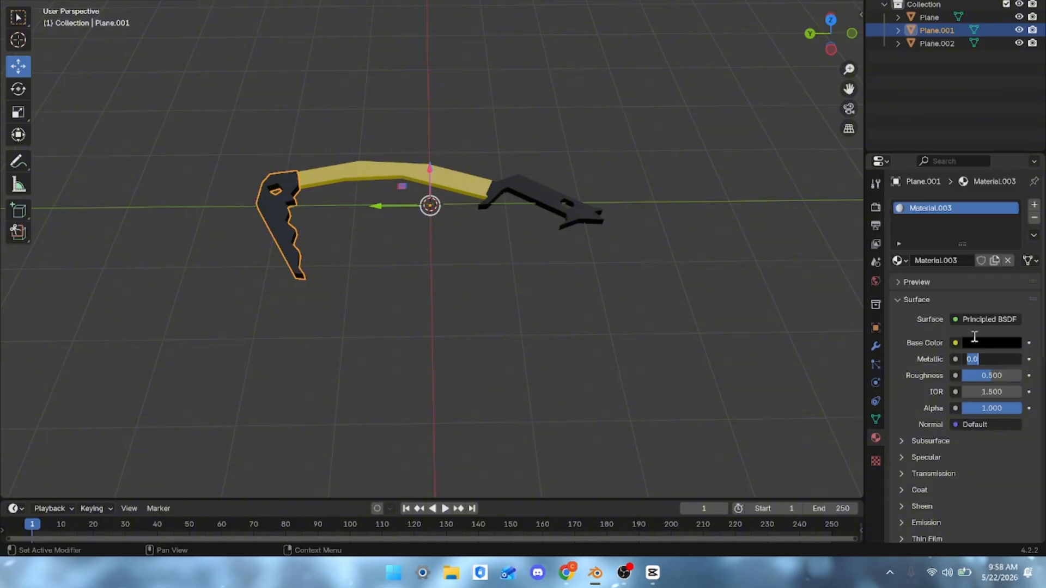
{"action": "type", "text": "0.5"}
{"action": "key", "text": "Return"}
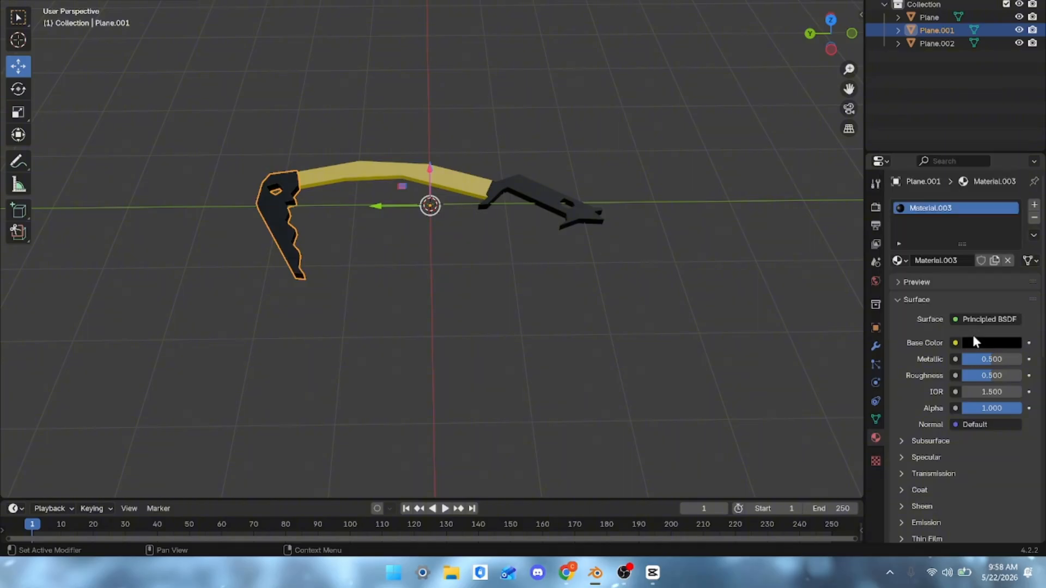
Join the head, shaft and handle into one object and rename it Ice Pick.
{"action": "left_click", "coordinate": [629, 371]}
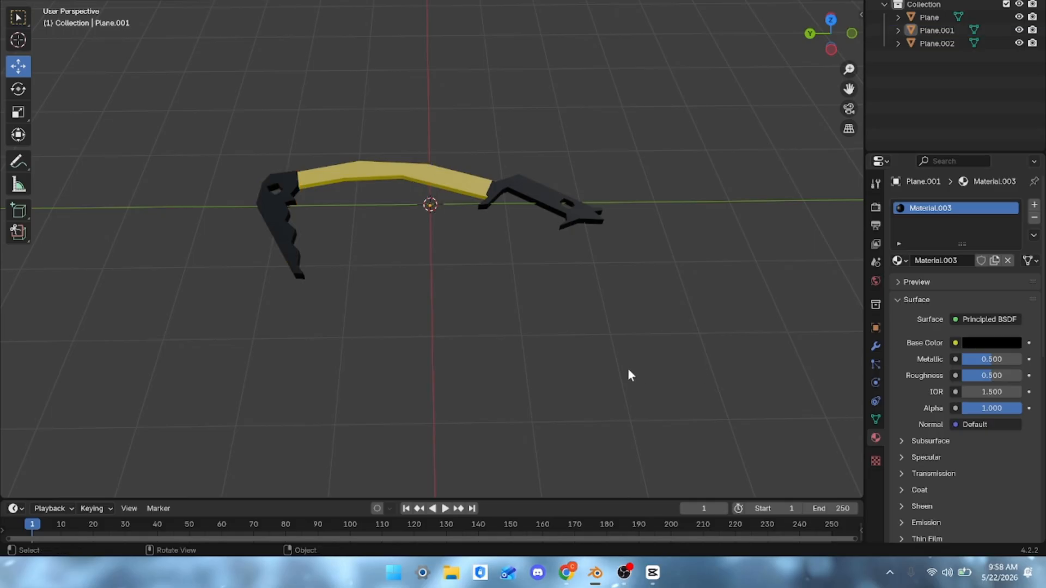
{"action": "key", "text": "a"}
{"action": "key", "text": "ctrl+j"}
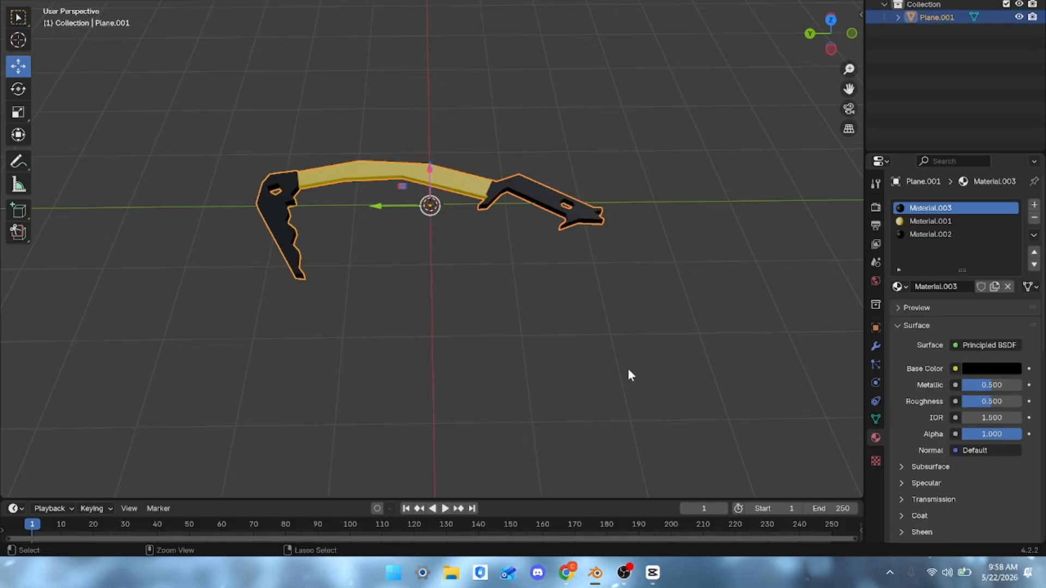
{"action": "left_click", "coordinate": [951, 24]}
{"action": "left_click", "coordinate": [950, 19]}
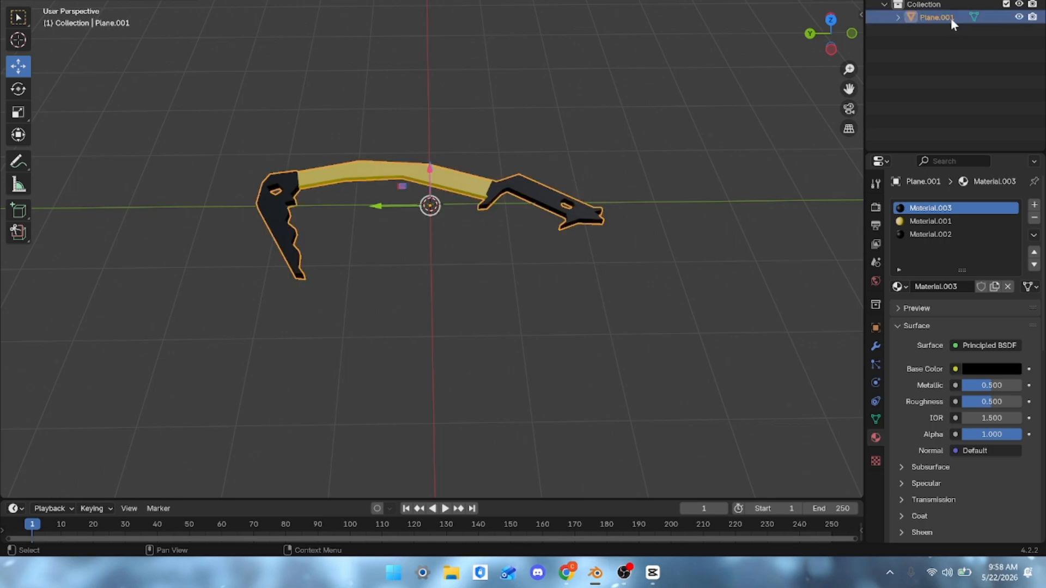
{"action": "double_click", "coordinate": [950, 18]}
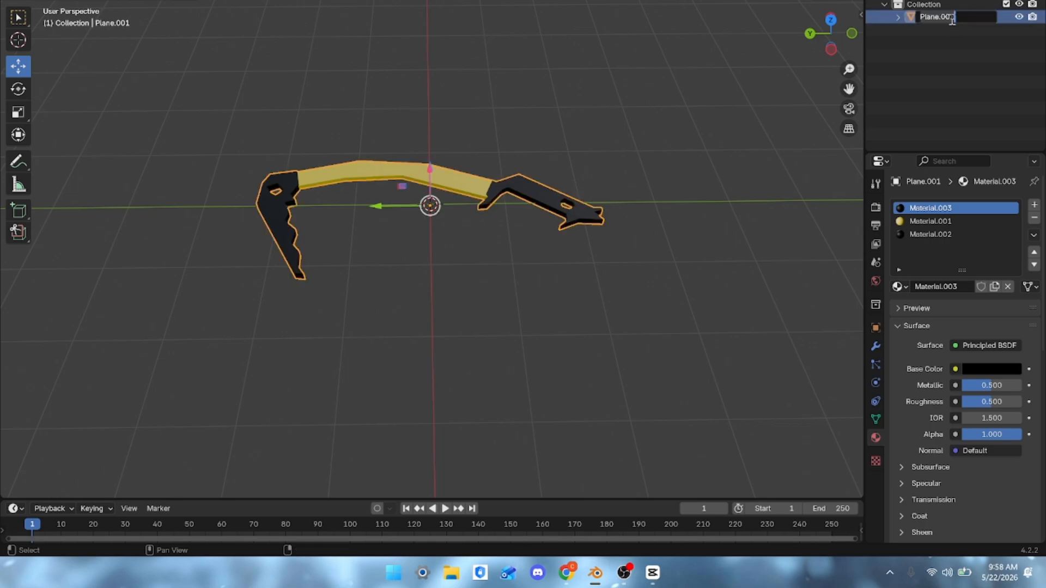
{"action": "type", "text": "Ice Pick"}
{"action": "key", "text": "Return"}
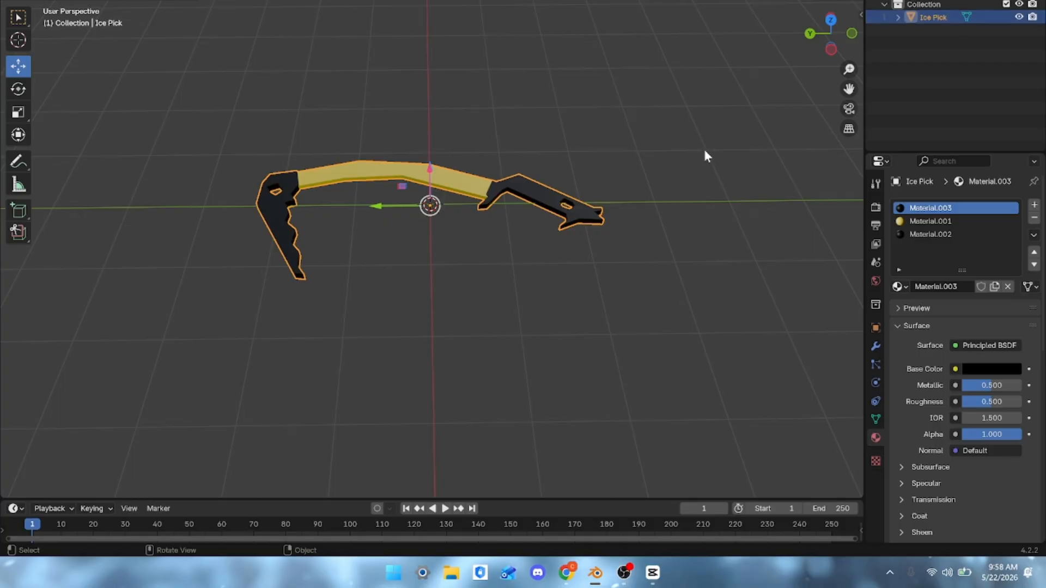
{"action": "left_click", "coordinate": [347, 10]}
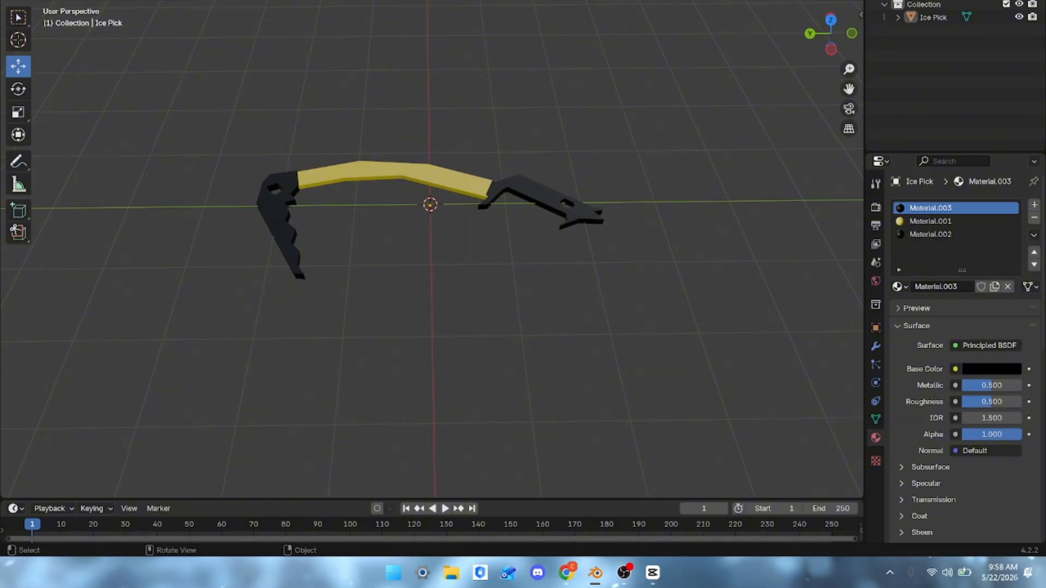
Save the project as IcePick.blend in the Key folder.
{"action": "left_click", "coordinate": [28, 1]}
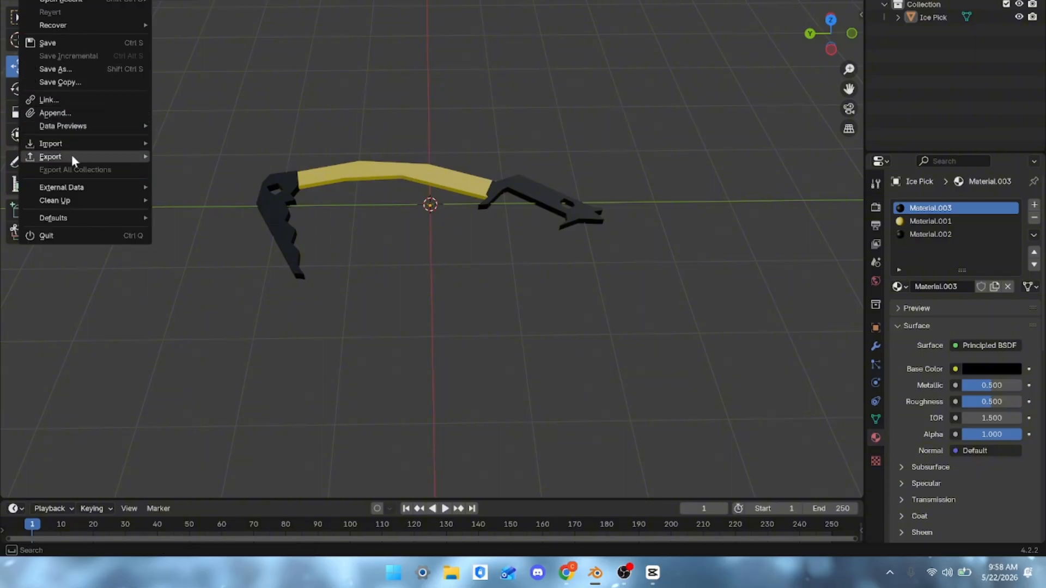
{"action": "left_click", "coordinate": [45, 44]}
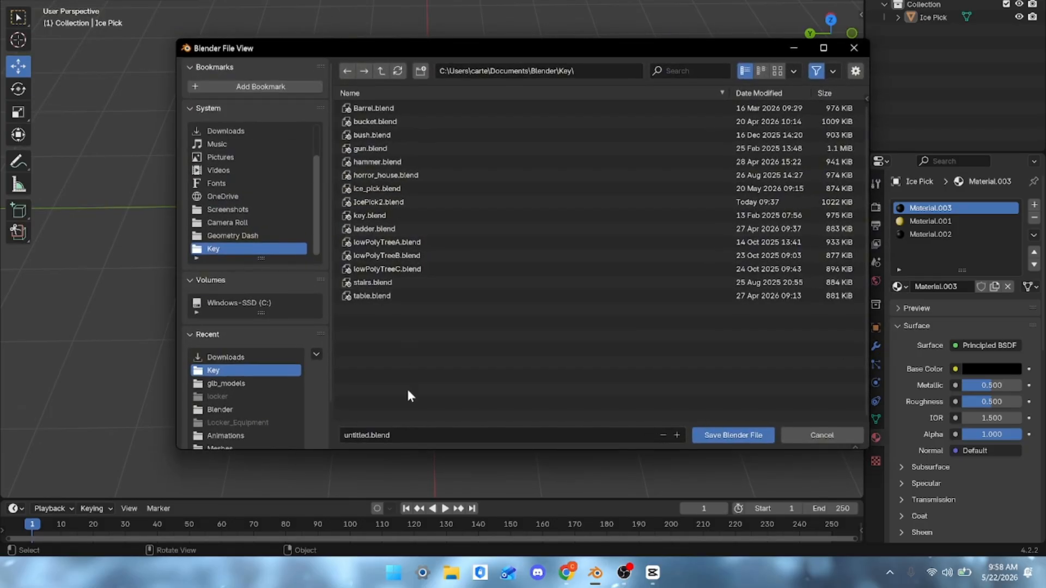
{"action": "left_click", "coordinate": [428, 435]}
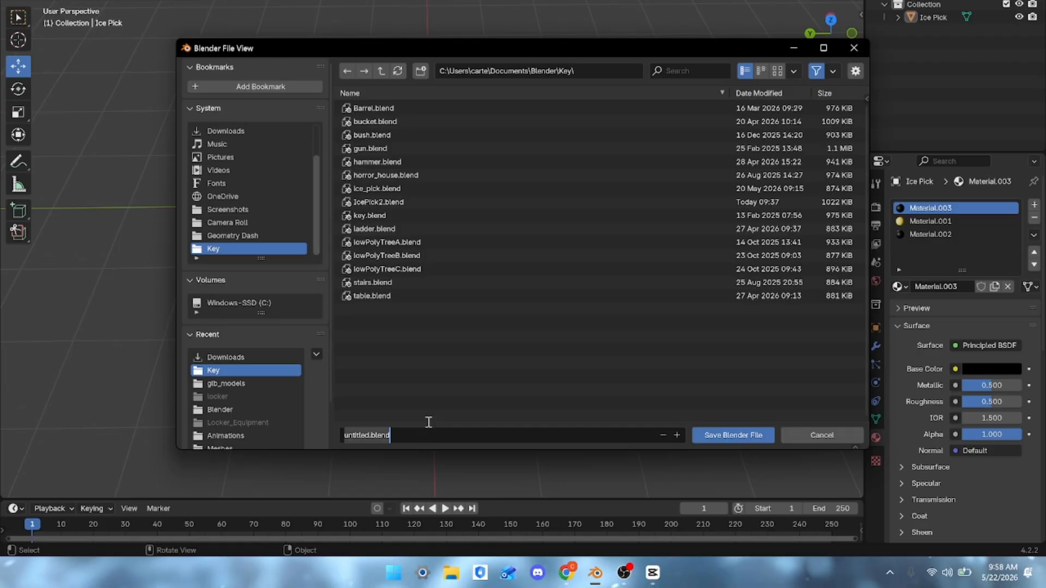
{"action": "type", "text": "IcePic"}
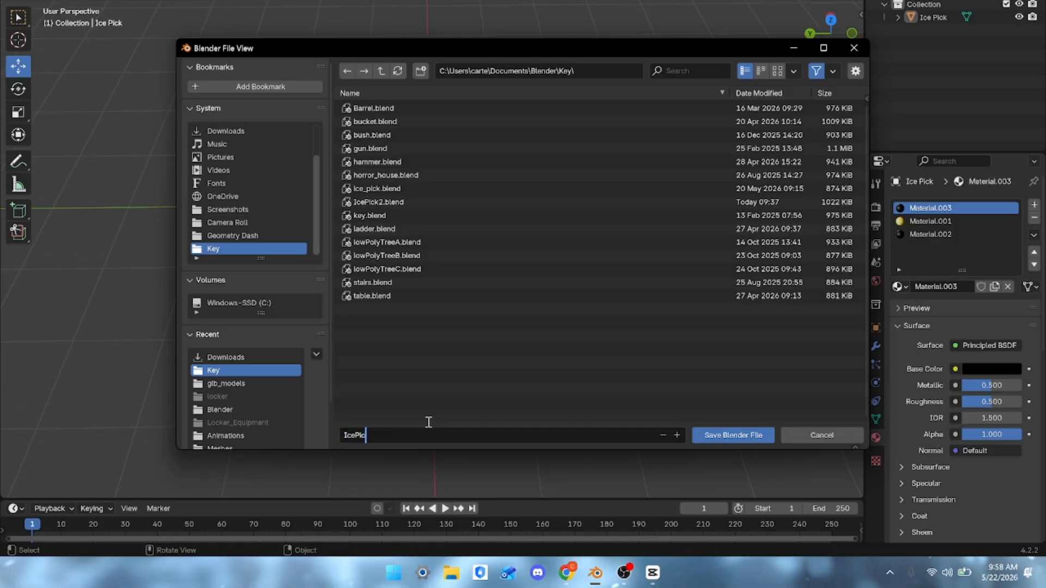
{"action": "type", "text": "k.blend"}
{"action": "key", "text": "ctrl+BackSpace"}
{"action": "type", "text": "blend"}
{"action": "key", "text": "Return"}
{"action": "left_click", "coordinate": [707, 439]}
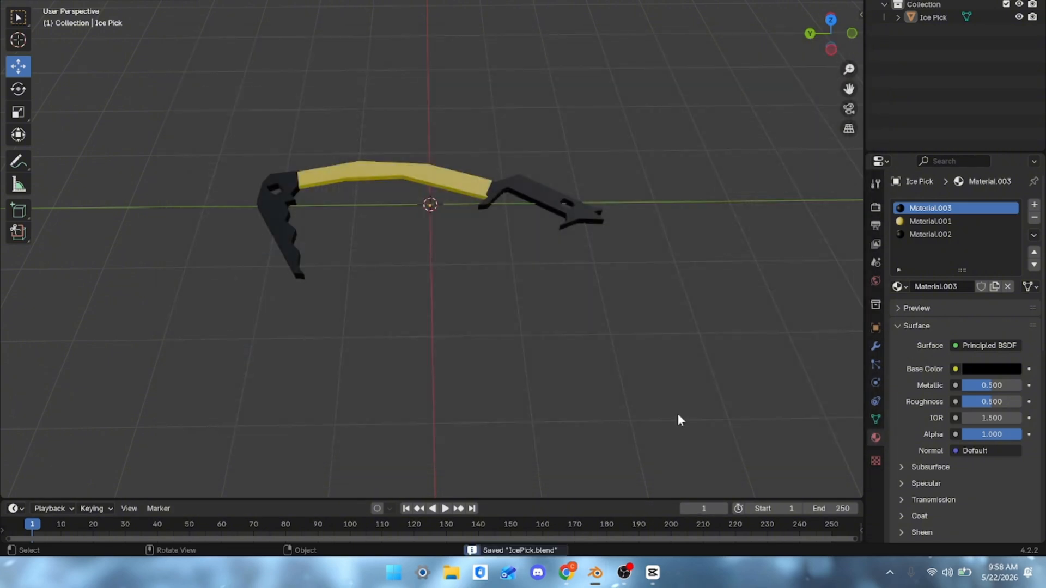
Export the model in FBX format as IcePick.fbx to the Downloads folder, and save the project again.
{"action": "left_click", "coordinate": [28, 0]}
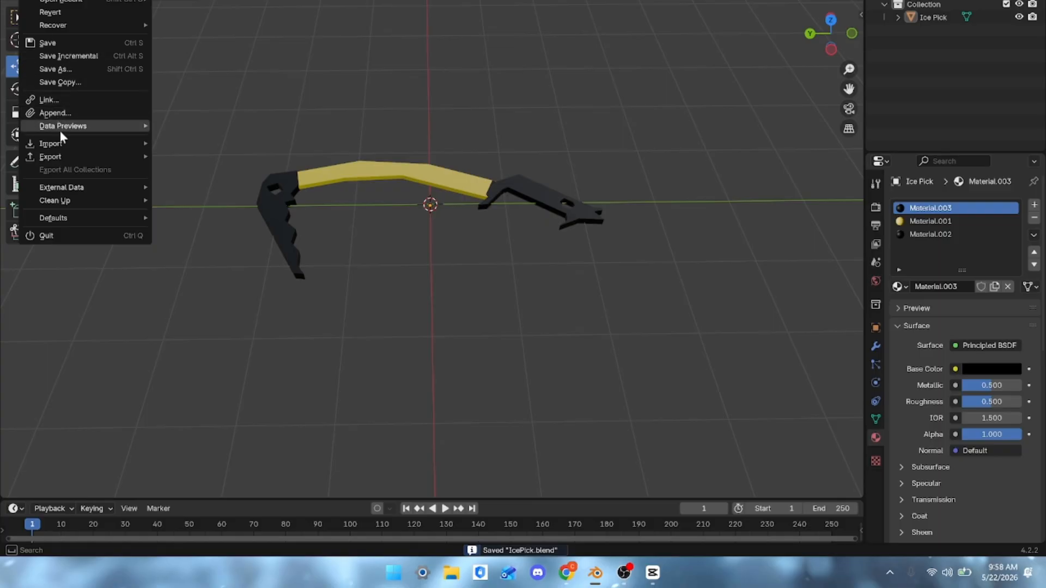
{"action": "mouse_move", "coordinate": [58, 155]}
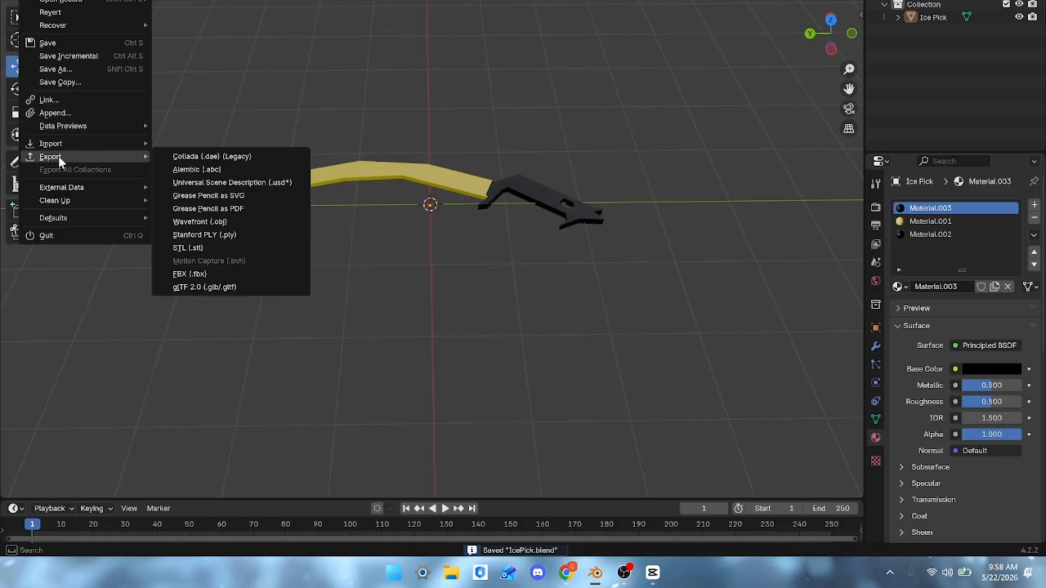
{"action": "left_click", "coordinate": [188, 274]}
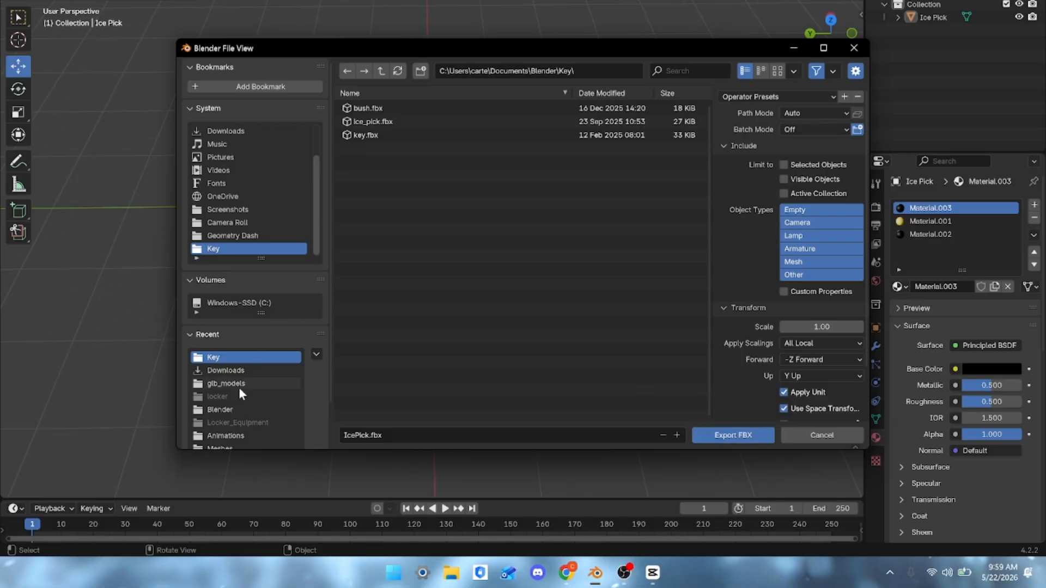
{"action": "left_click", "coordinate": [224, 371]}
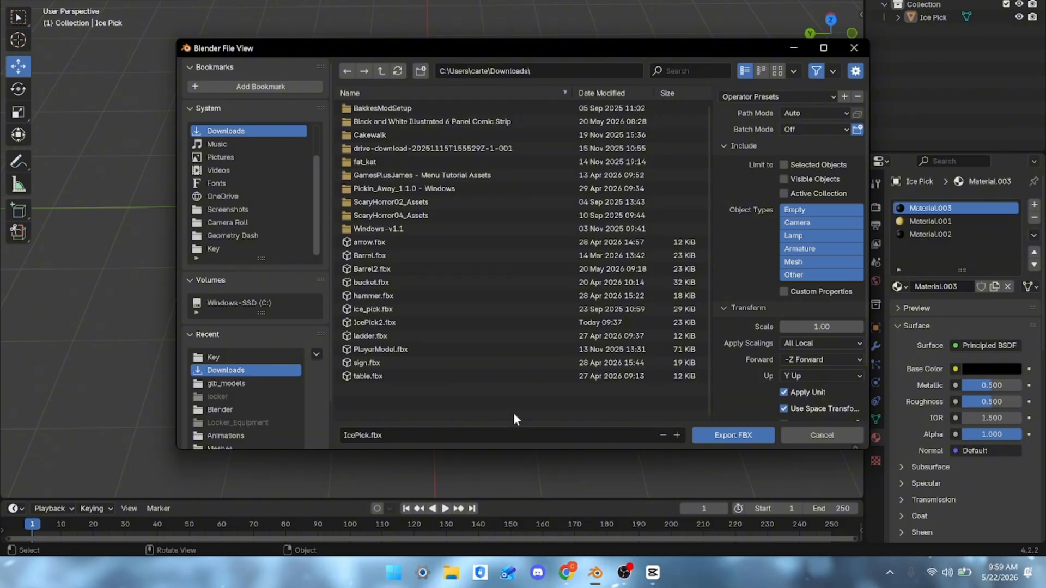
{"action": "left_click", "coordinate": [706, 434]}
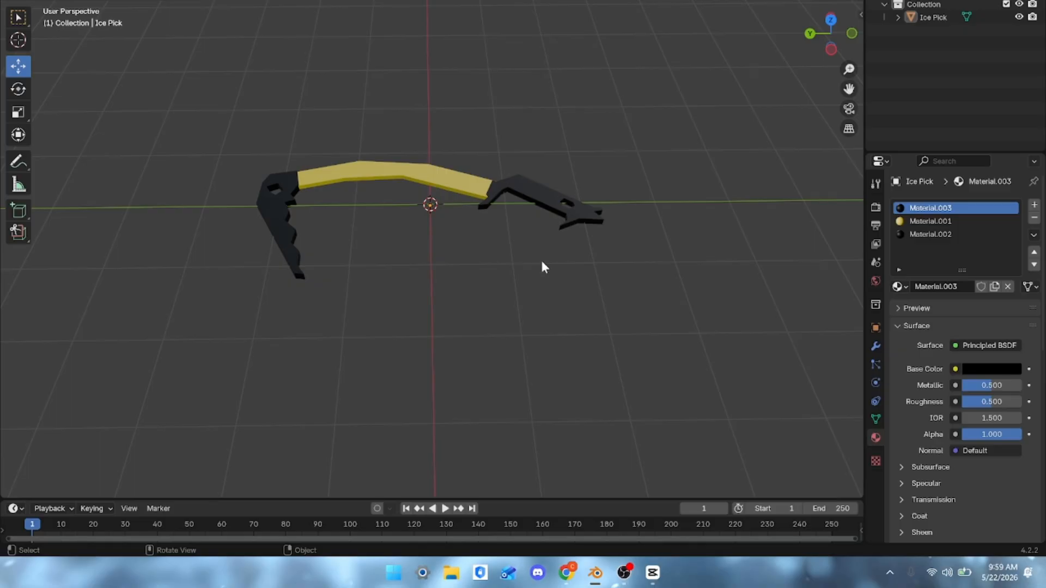
{"action": "key", "text": "ctrl"}
{"action": "key", "text": "ctrl+s"}
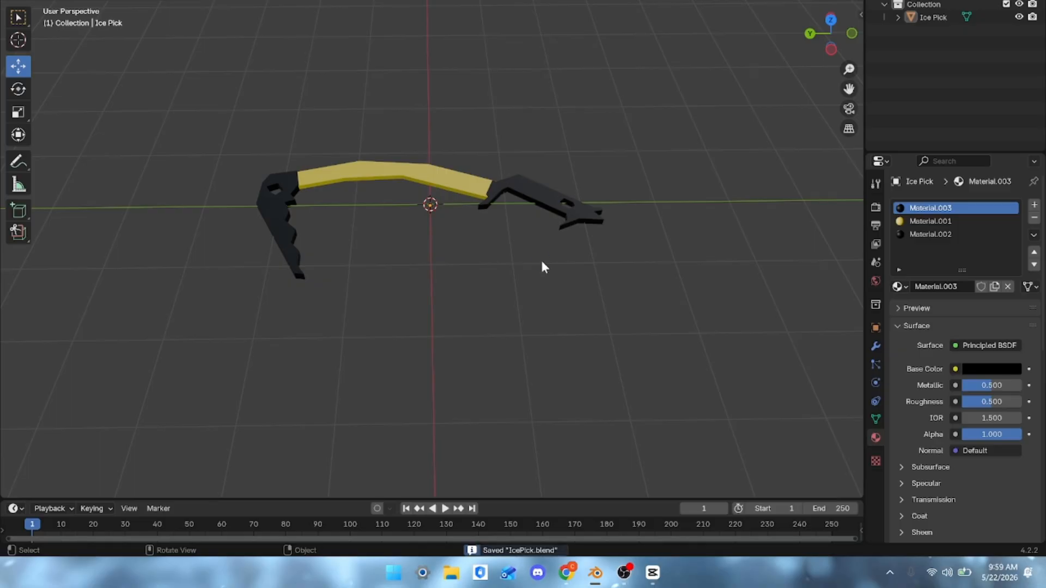